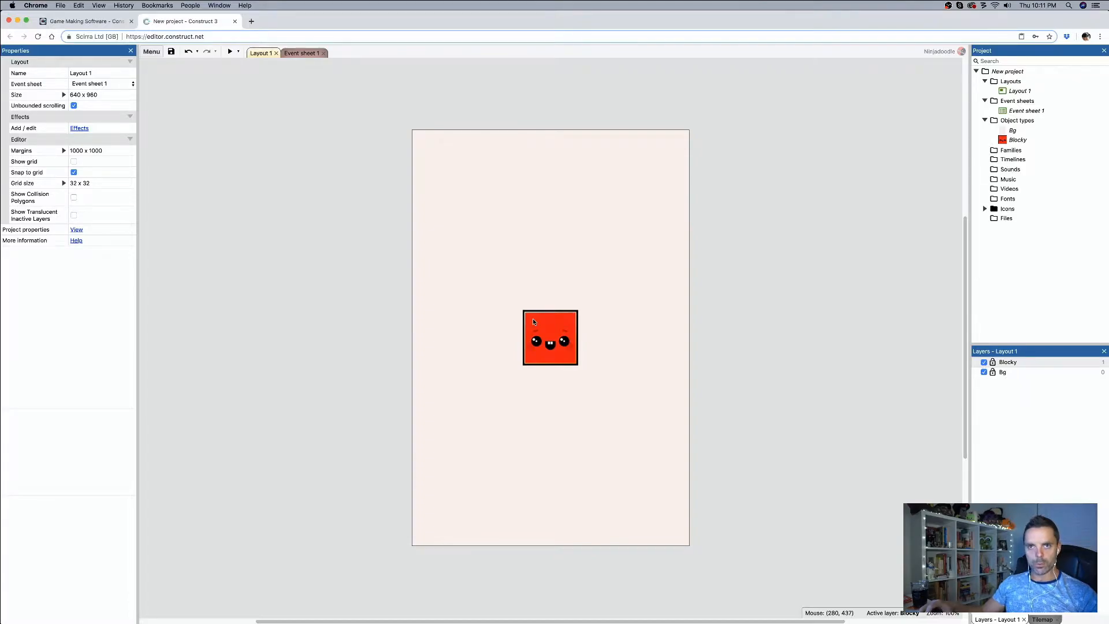
Step: Add the 8 Direction movement behavior to the Blocky sprite
left_click(533, 321)
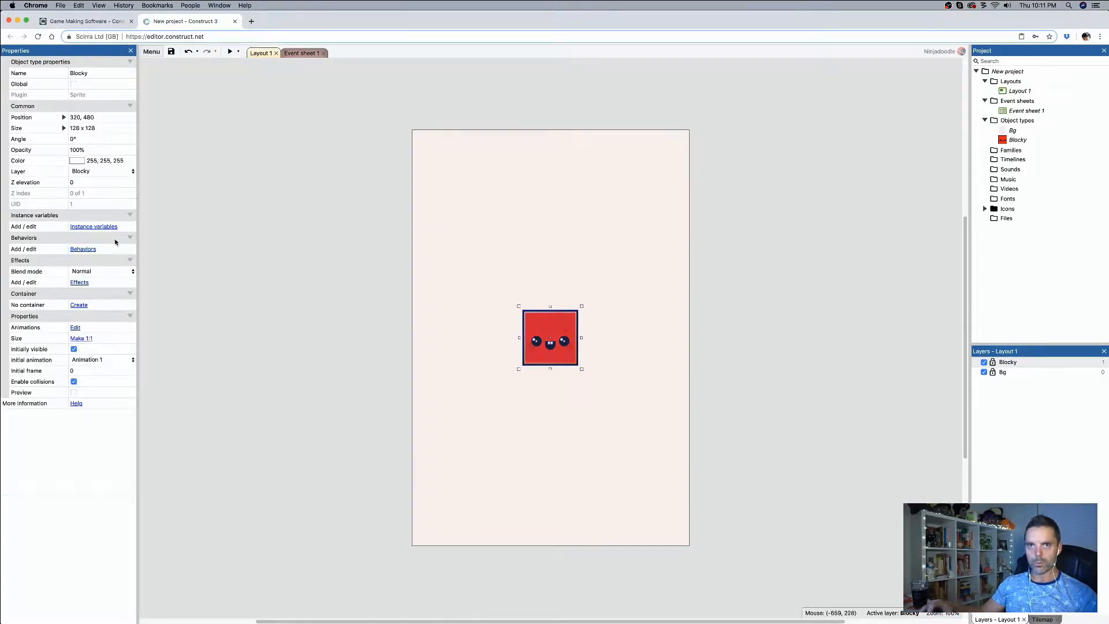
left_click(86, 249)
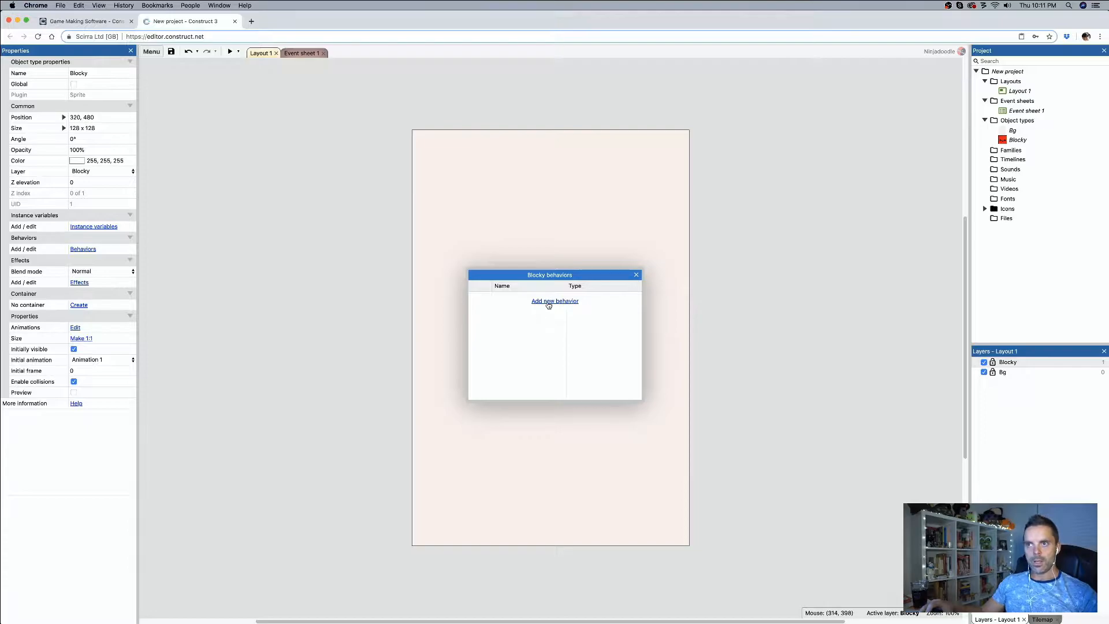
left_click(548, 303)
scroll(572, 404, "down", 3)
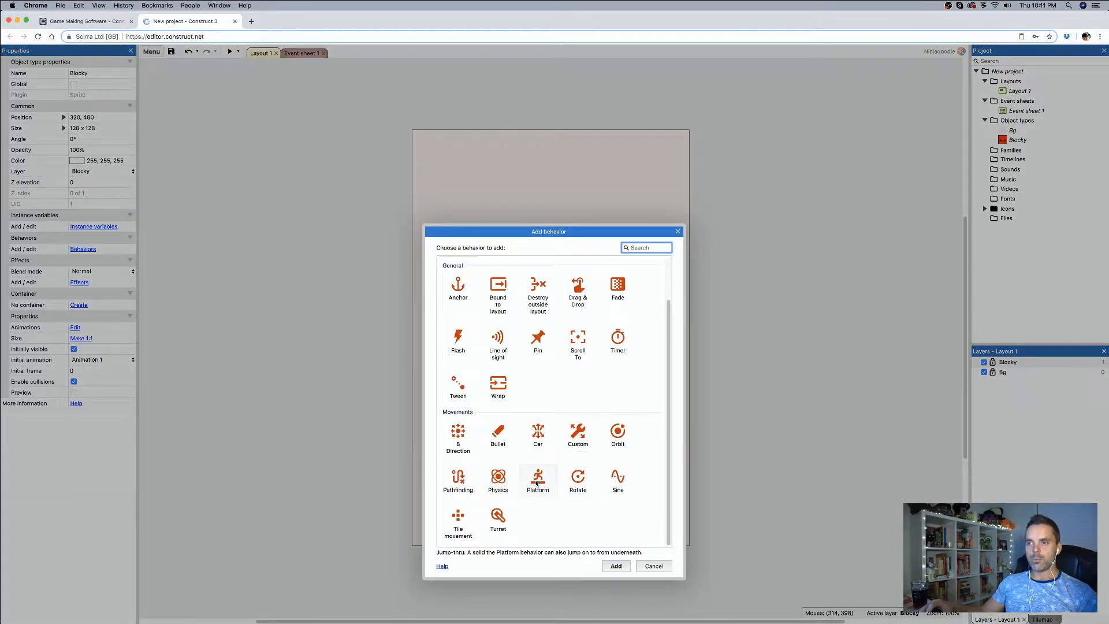
double_click(459, 436)
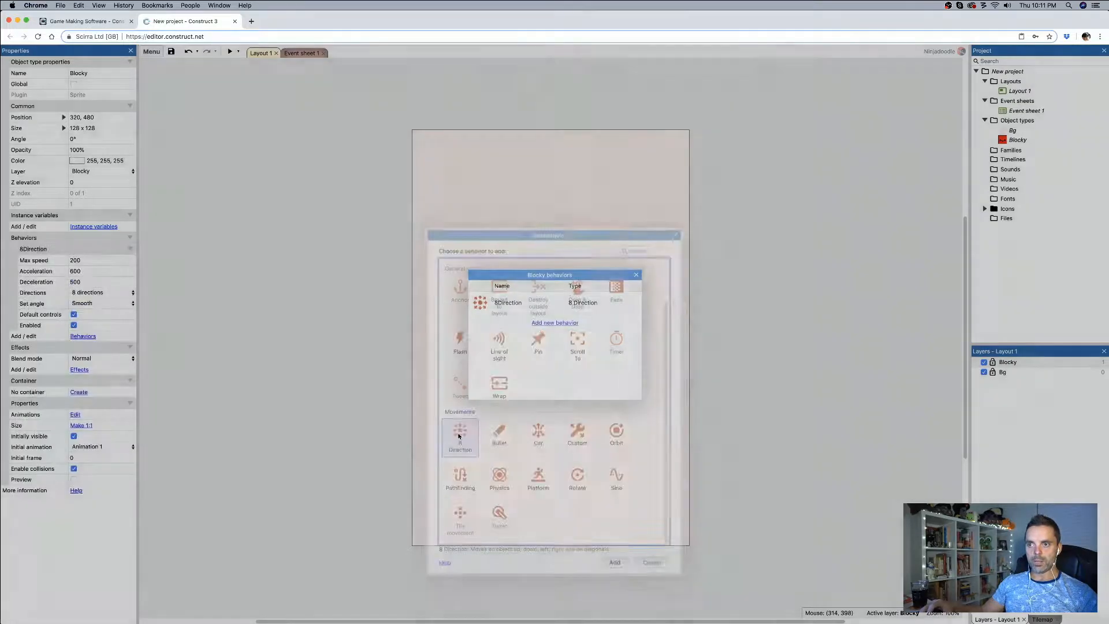
left_click(636, 274)
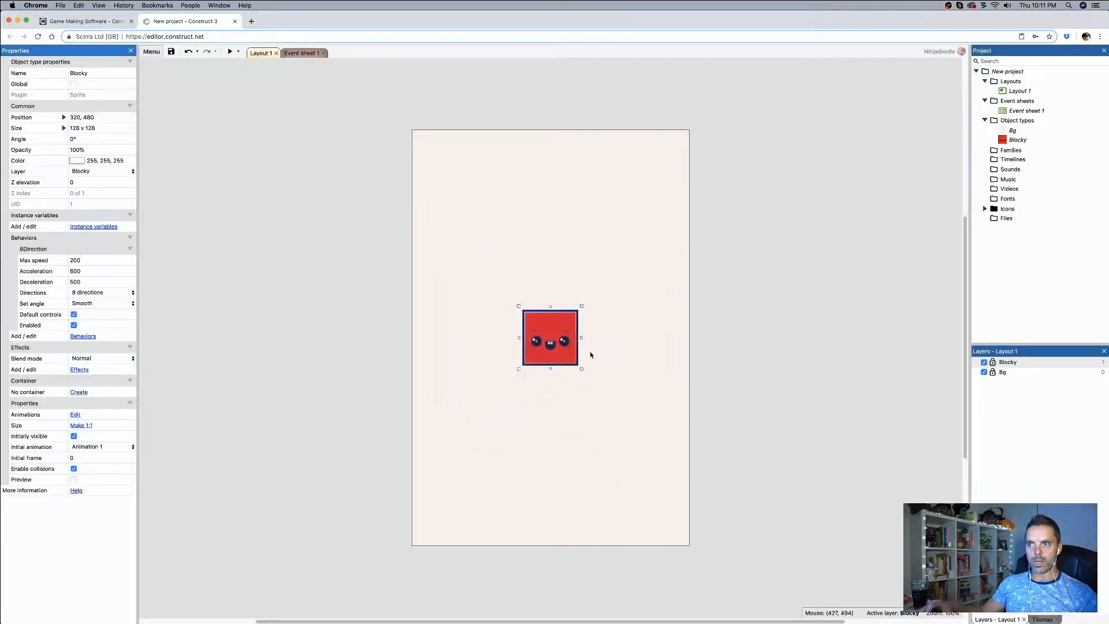
Step: Set Blocky's 8Direction max speed to 500, directions to Left & right, and set angle to No
left_click(81, 260)
type("500")
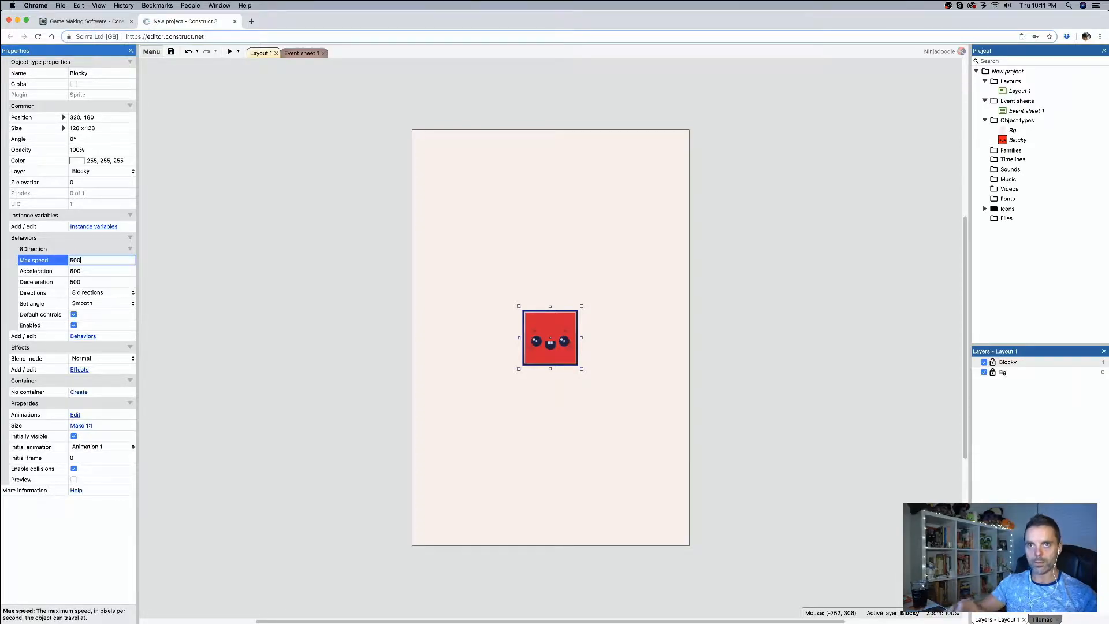
key("Tab")
left_click(89, 292)
left_click(89, 277)
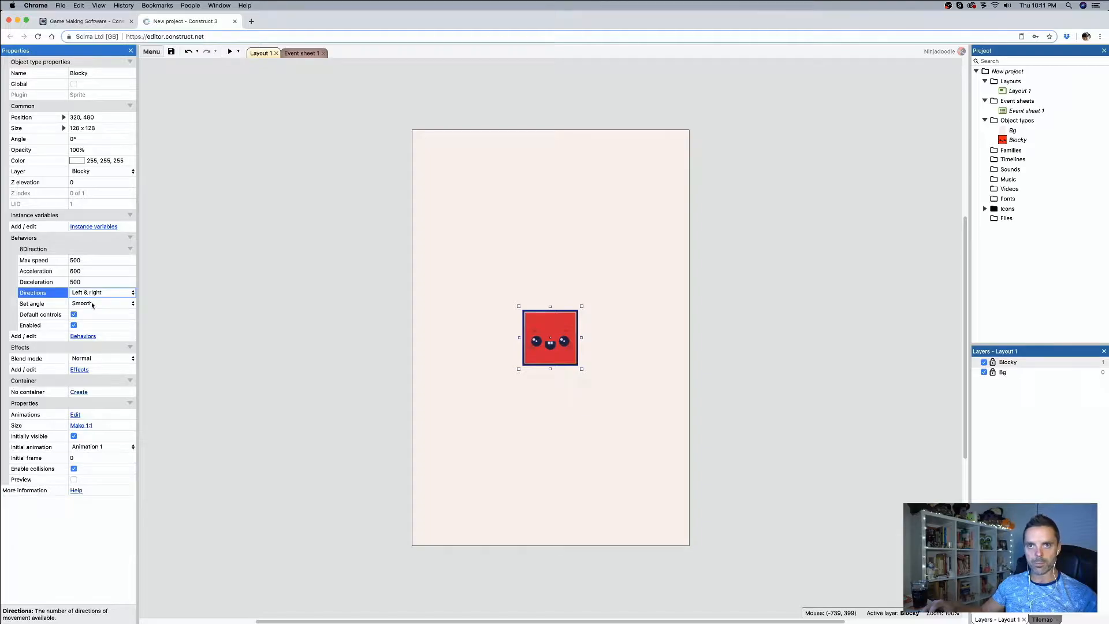
left_click(90, 304)
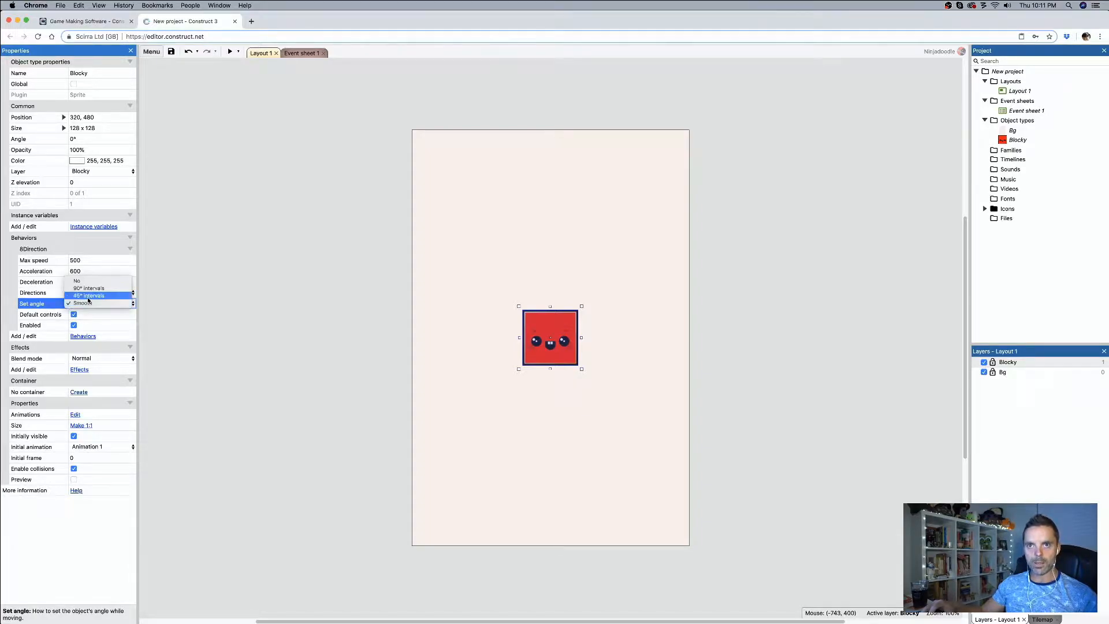
left_click(89, 281)
left_click(374, 318)
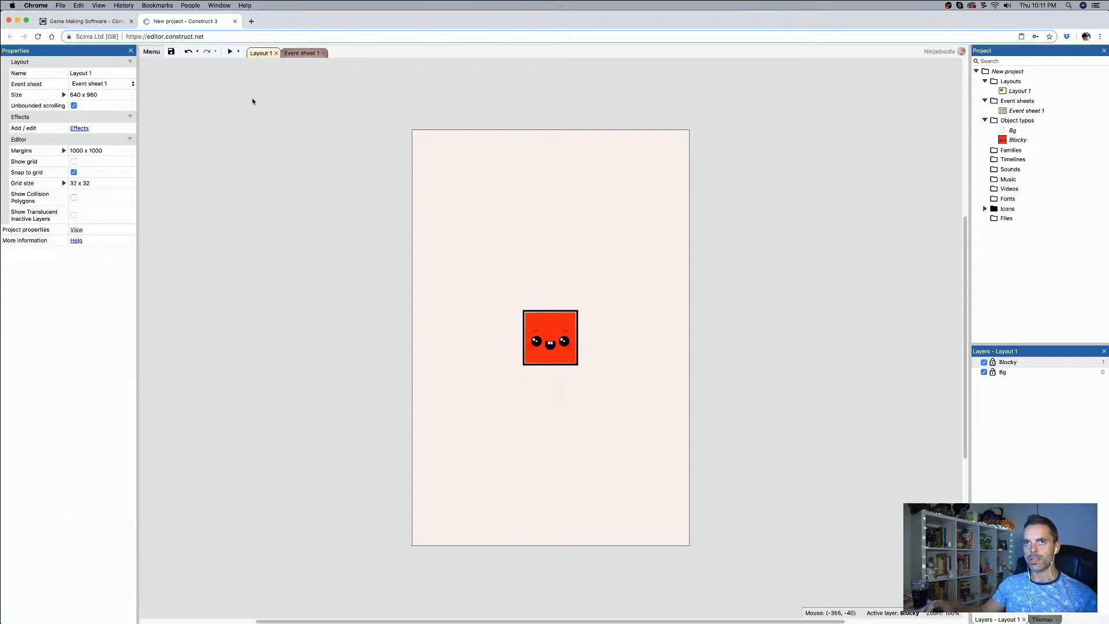
Step: Preview the layout, test moving Blocky left and right, and close the preview
left_click(230, 51)
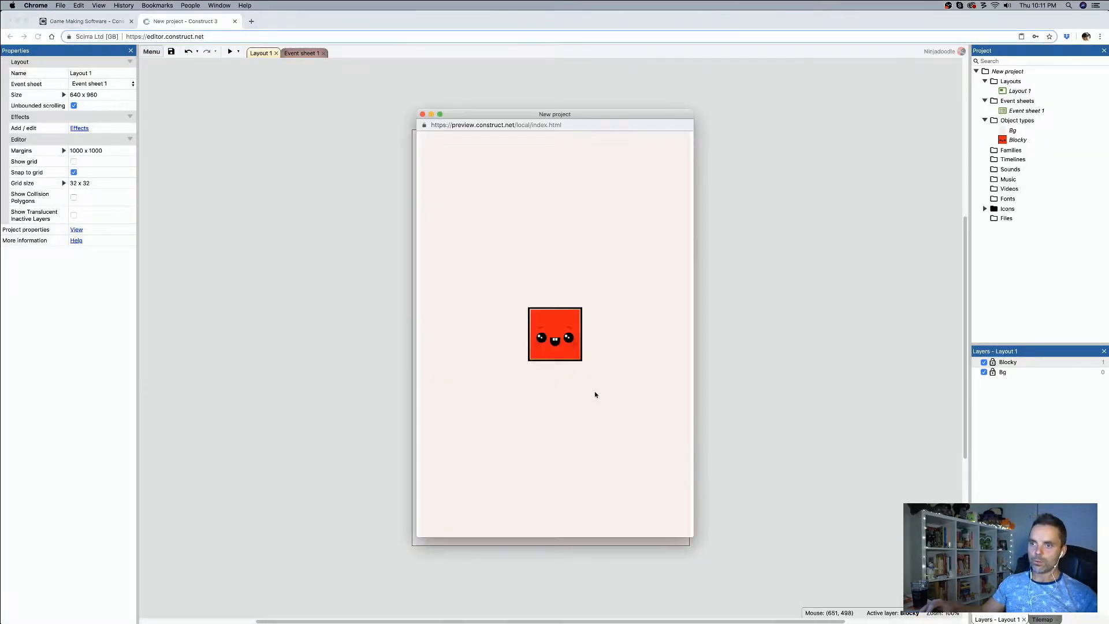
key("Left")
key("Right")
key("Left")
key("Right")
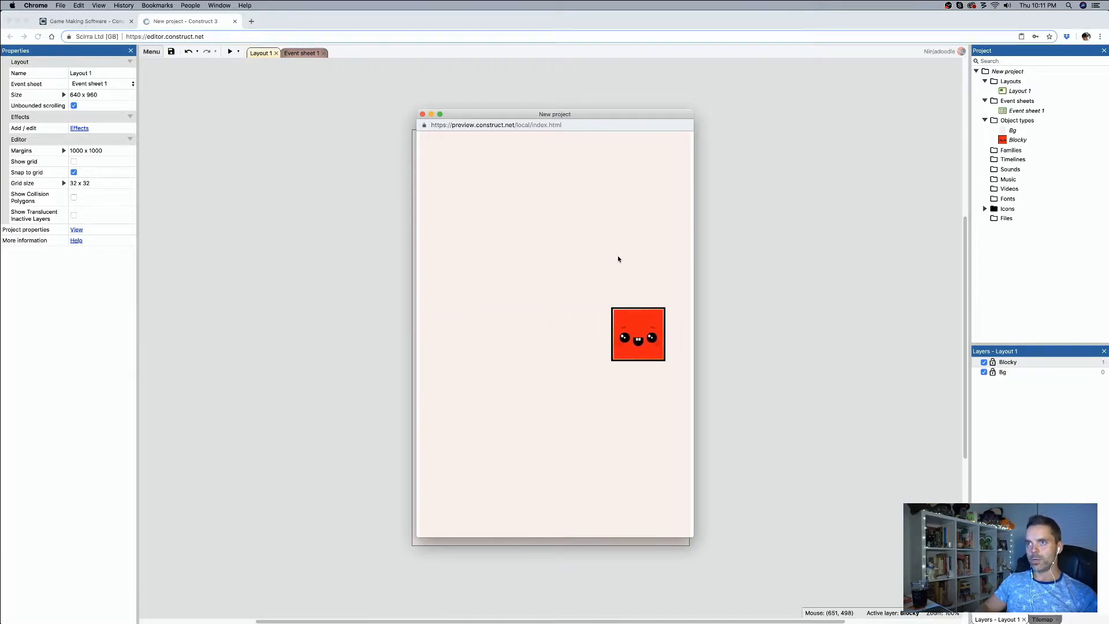
key("Left")
key("Right")
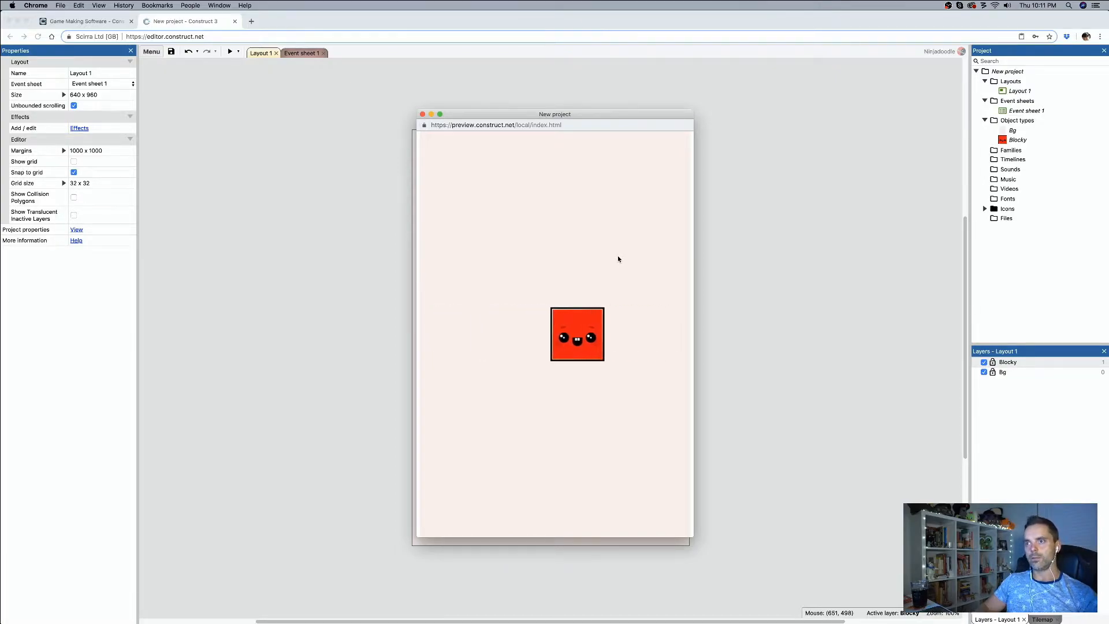
key("Left")
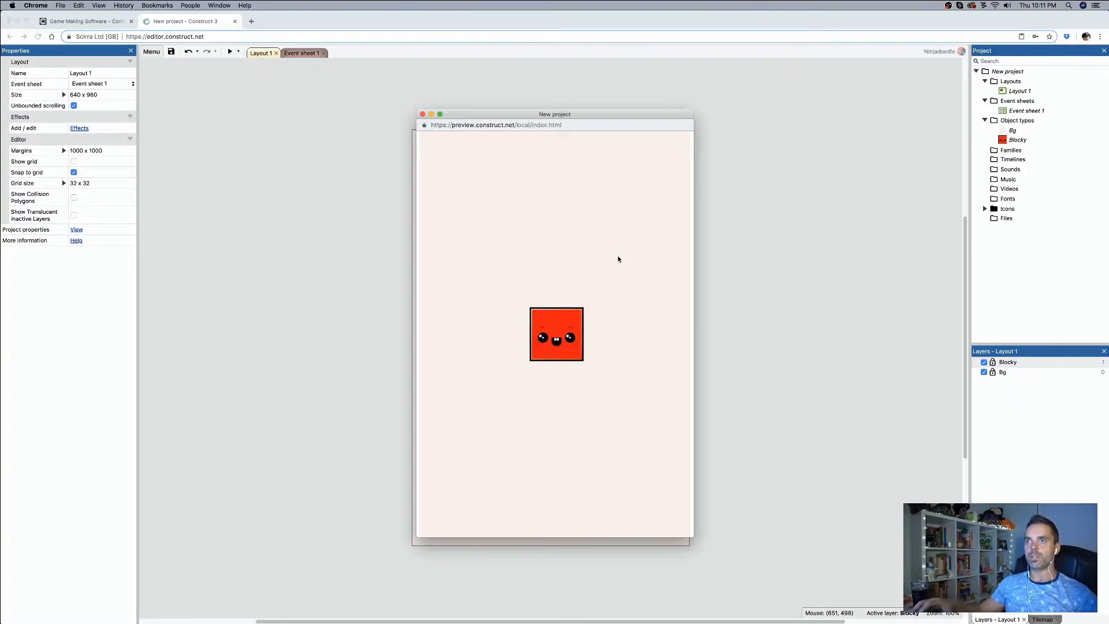
left_click(423, 114)
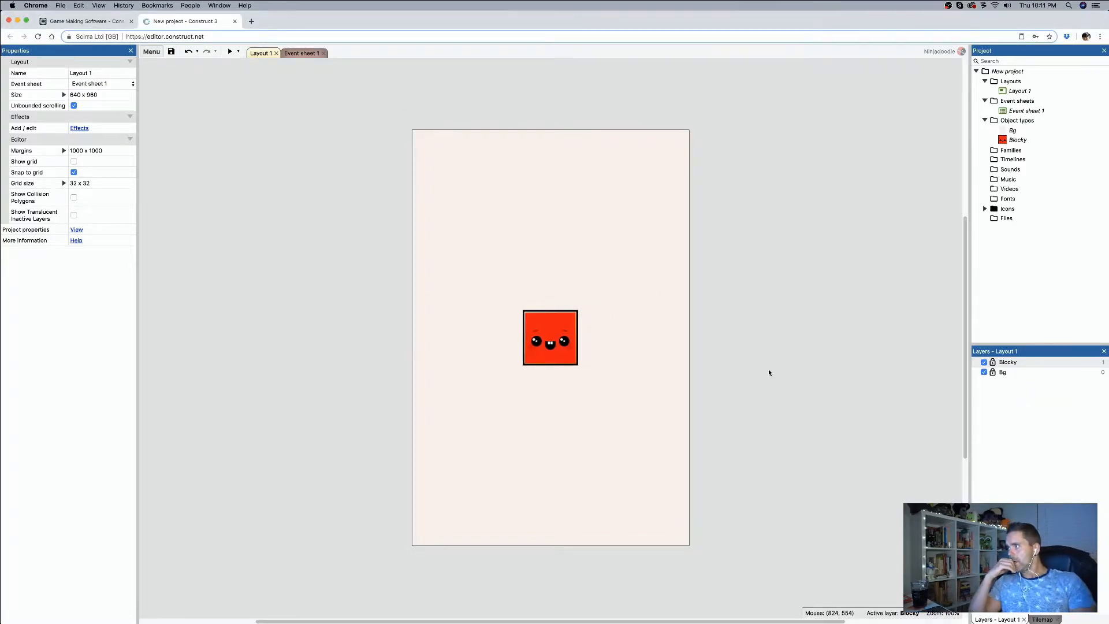
Step: Add the Scroll To behavior to the Blocky sprite
left_click(540, 339)
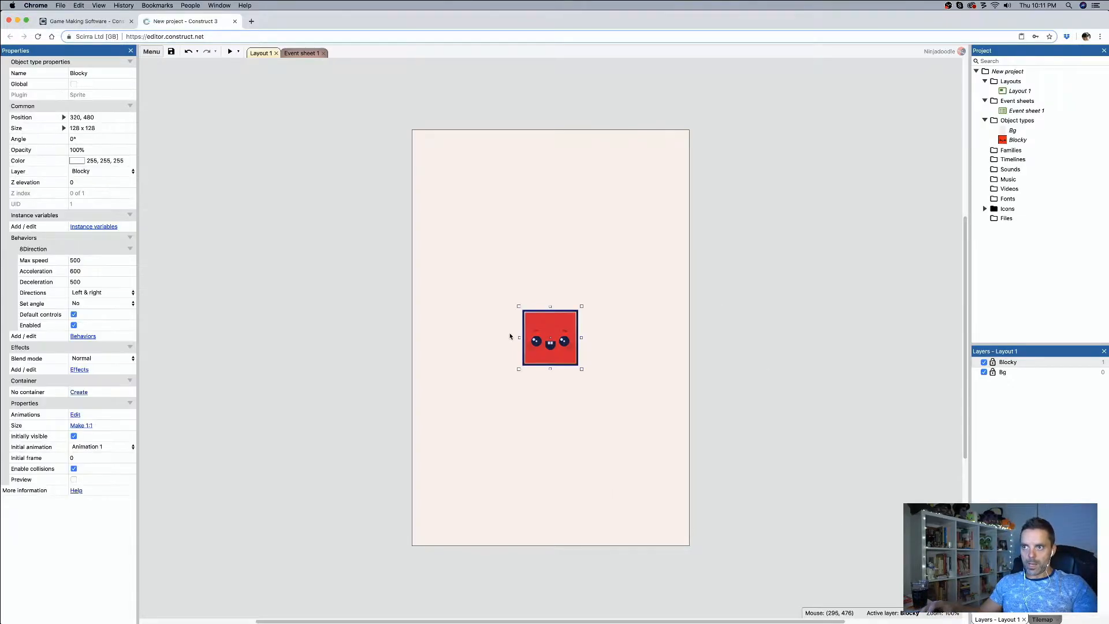
left_click(82, 336)
left_click(555, 324)
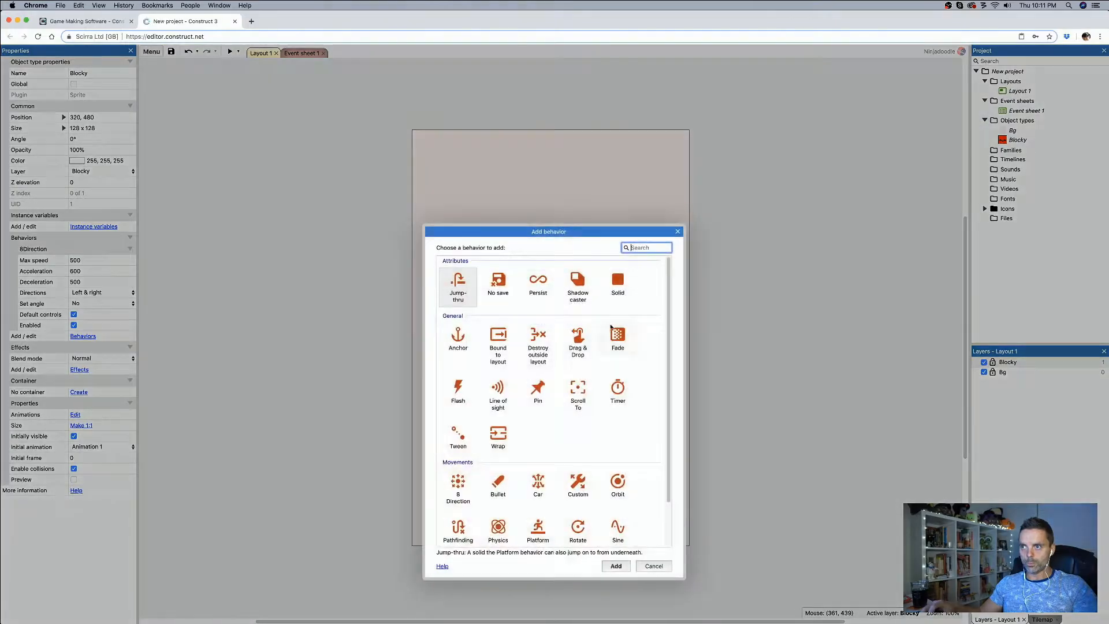
double_click(578, 392)
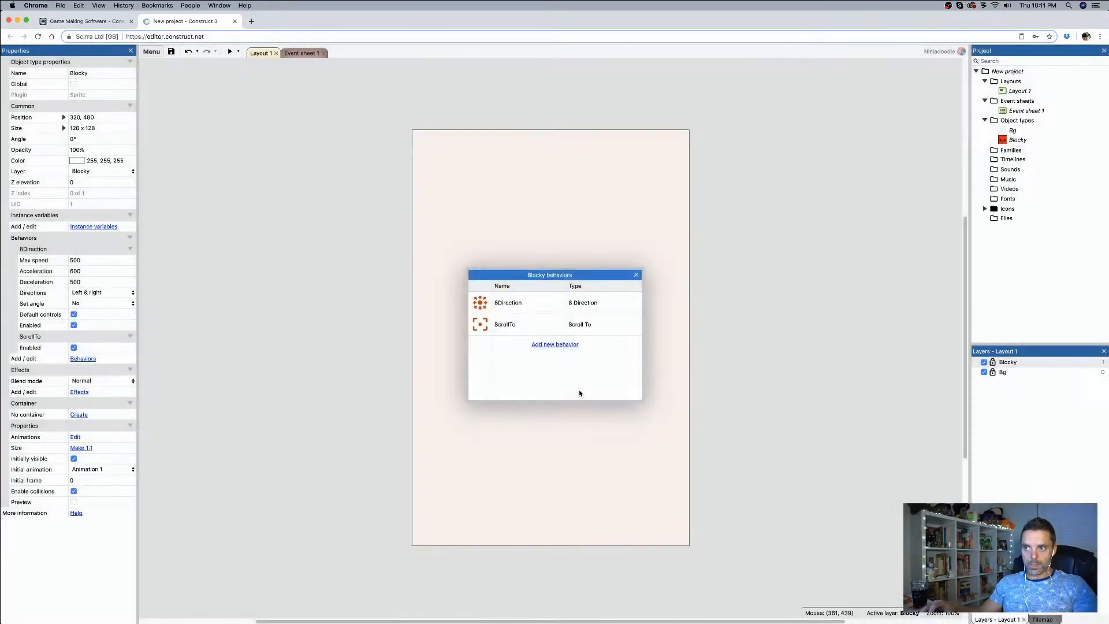
Step: Read the manual page for the Scroll To behavior, covering its scrolling requirements and Shake action, and return to the layout
left_click(526, 331)
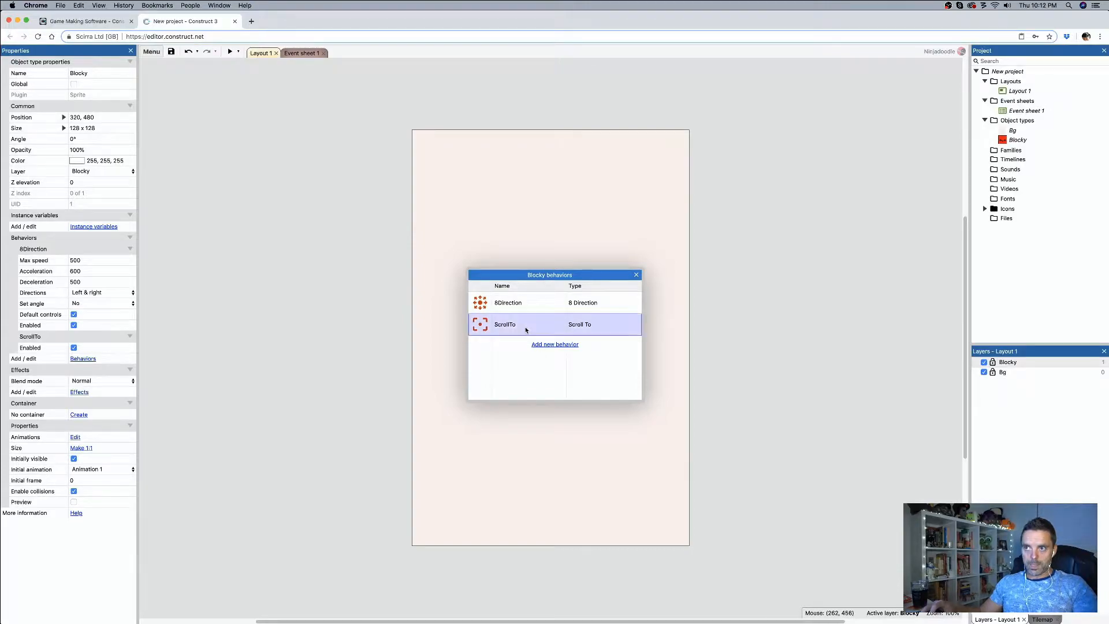
right_click(526, 329)
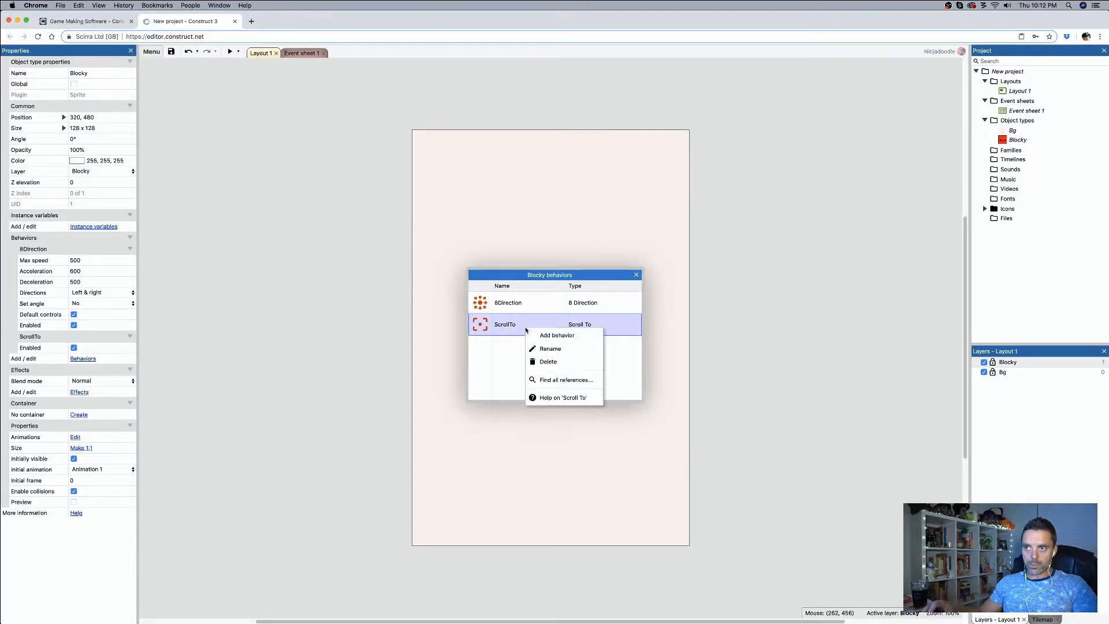
left_click(566, 399)
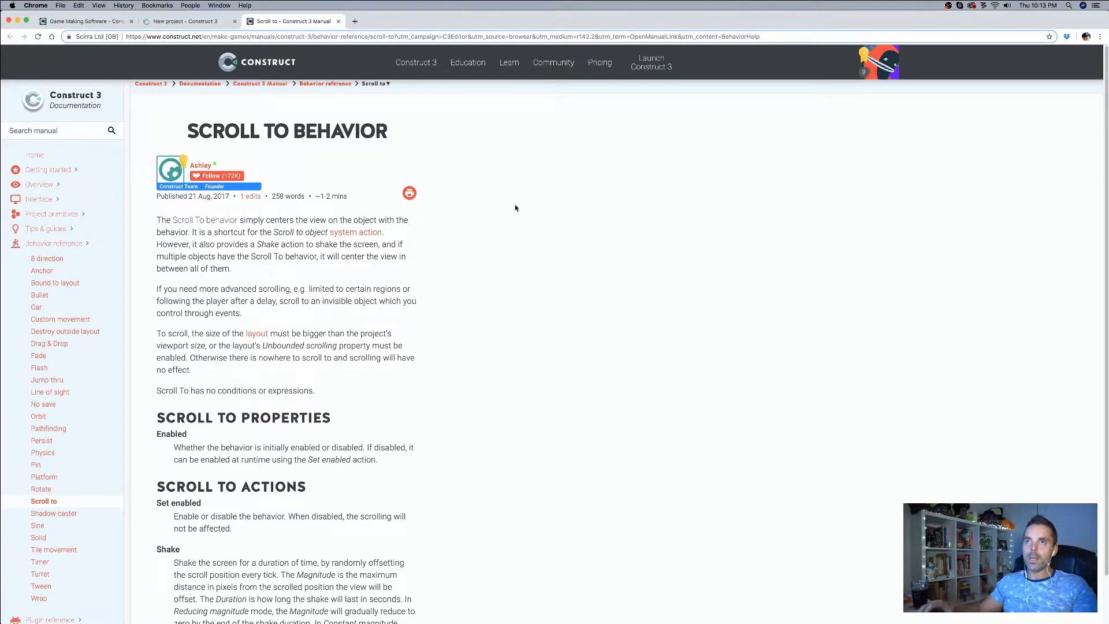
left_click(190, 23)
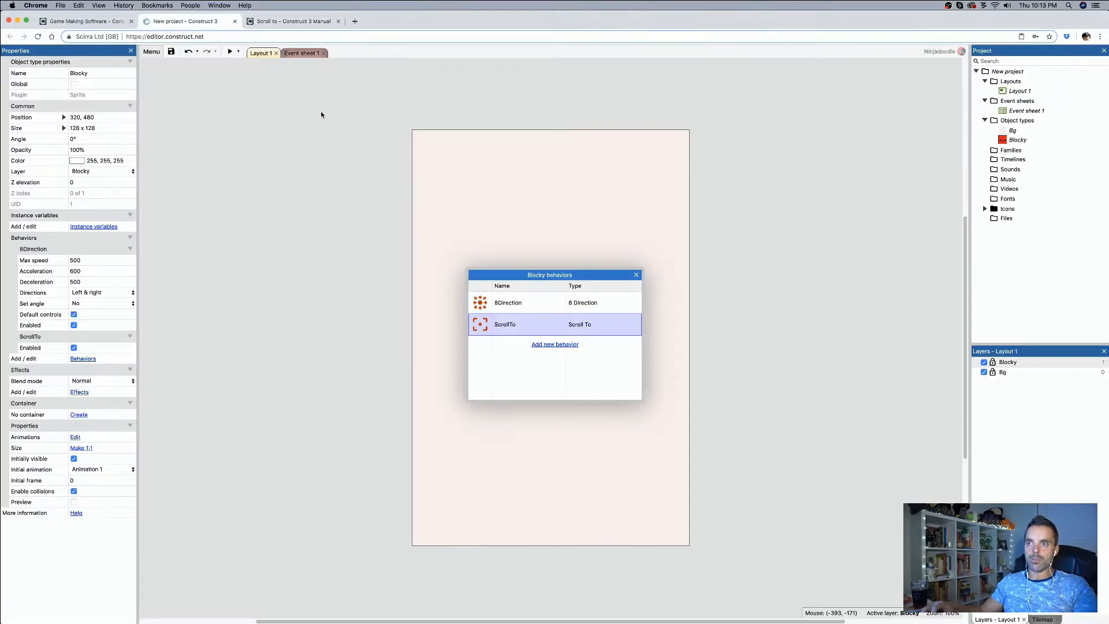
left_click(299, 24)
scroll(290, 327, "down", 2)
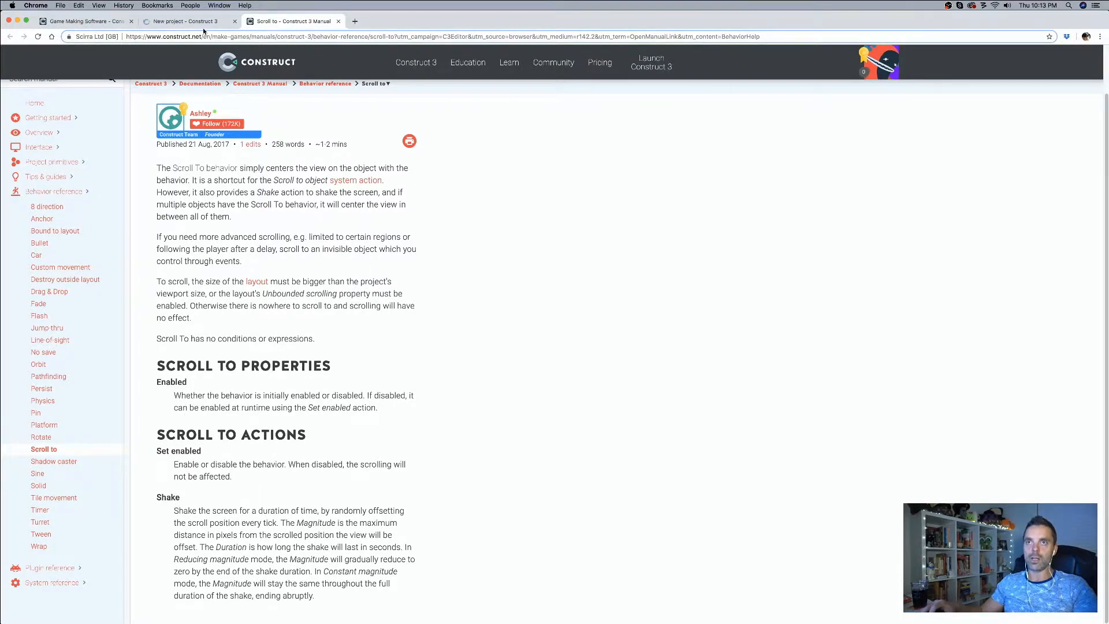
left_click(185, 22)
left_click(635, 275)
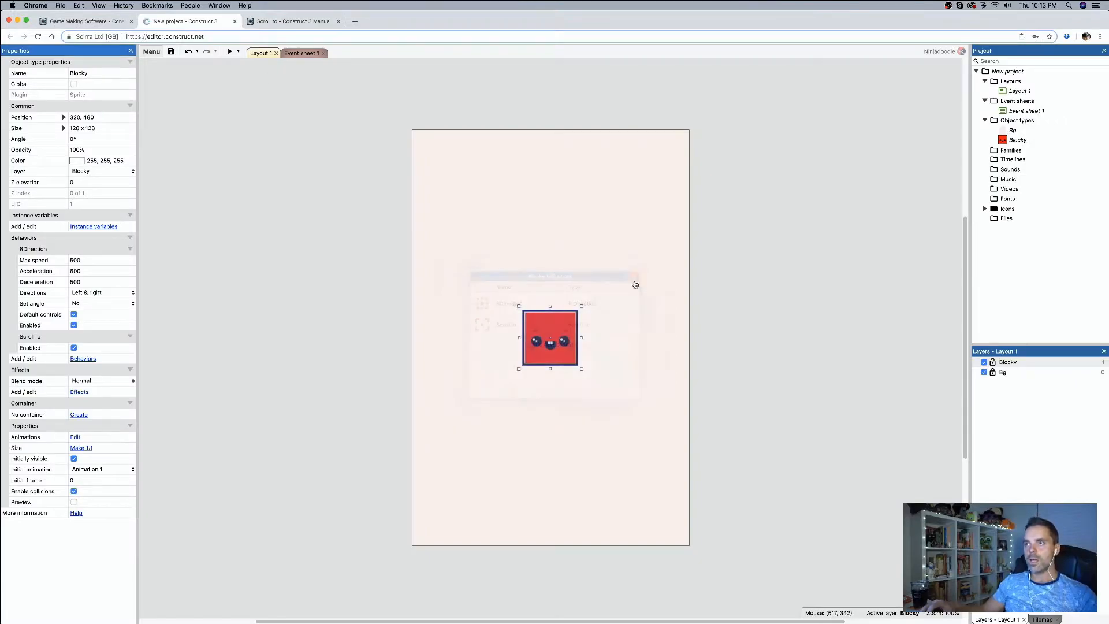
Step: Set the size of Layout 1 to 1280 x 960 and turn off unbounded scrolling
left_click(738, 324)
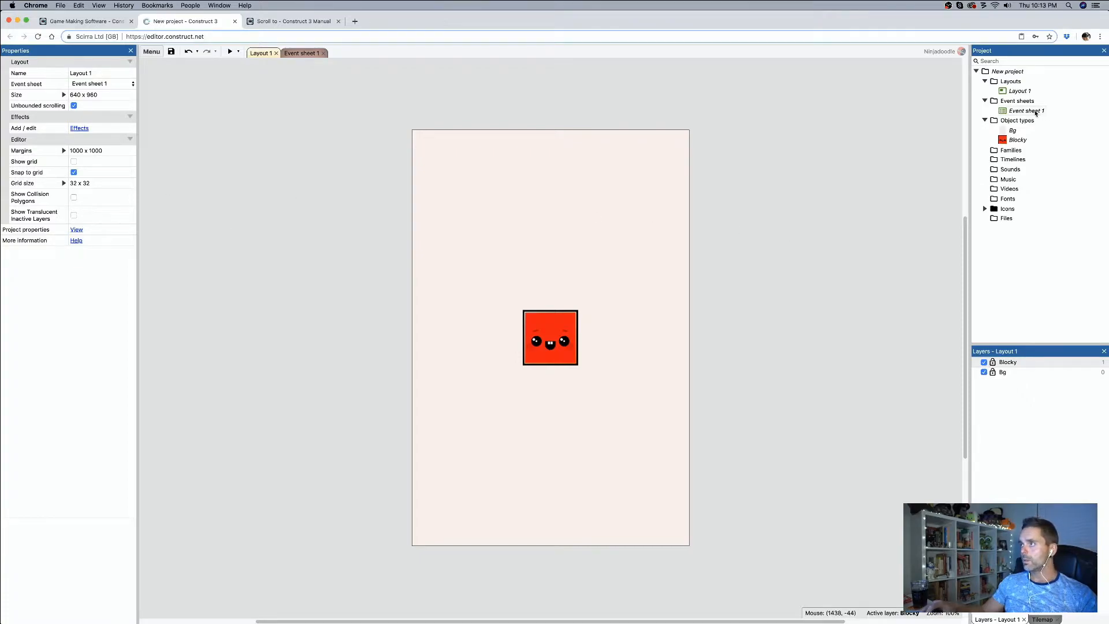
left_click(1018, 90)
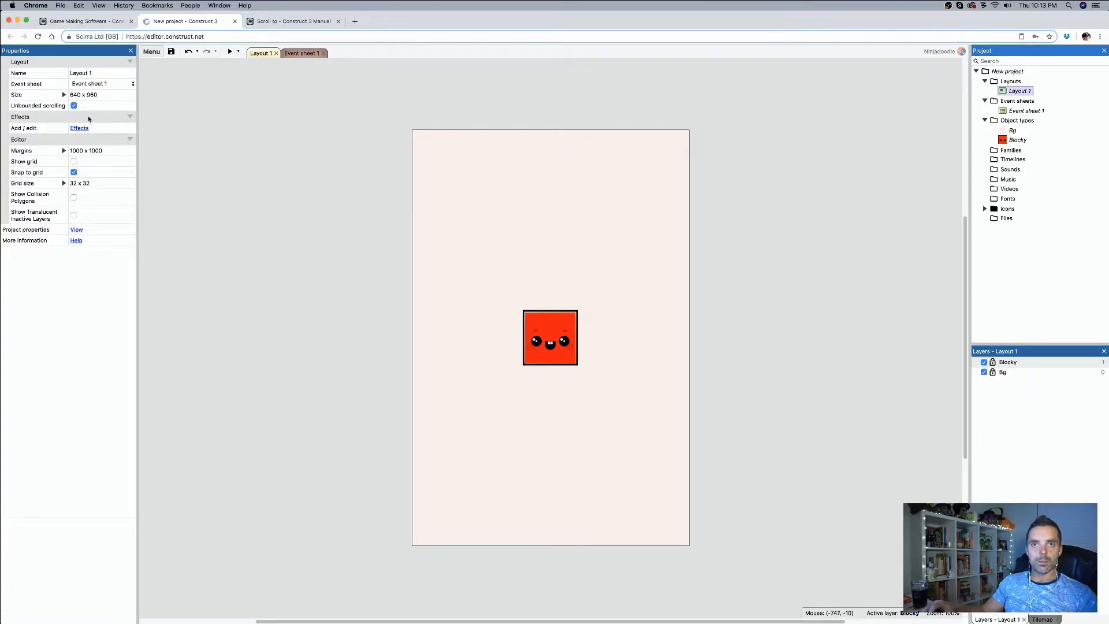
left_click(79, 94)
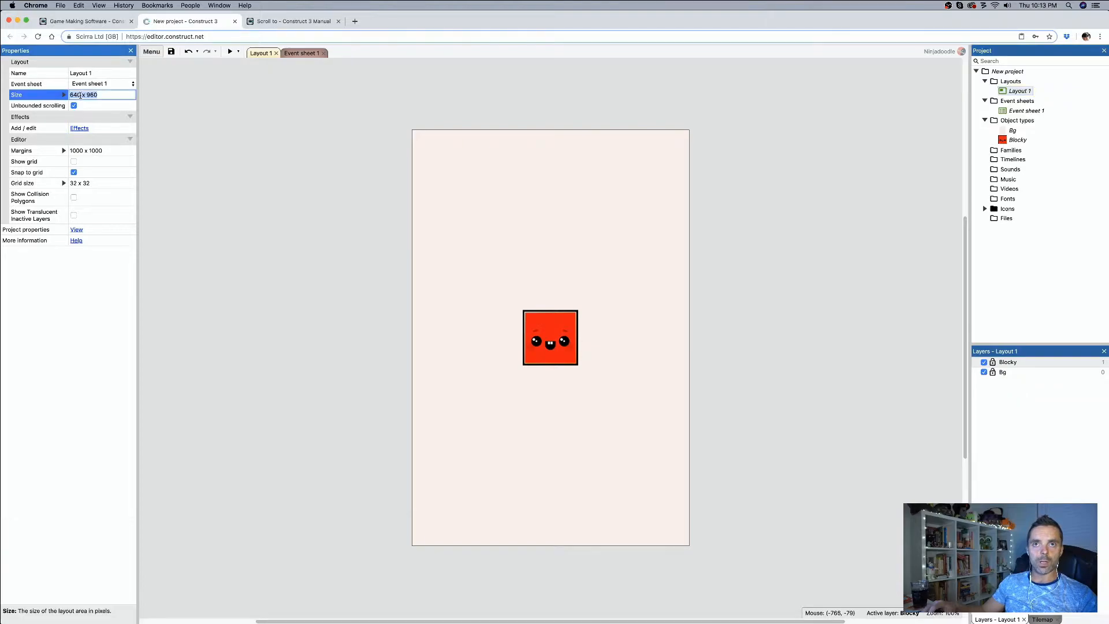
type("1280")
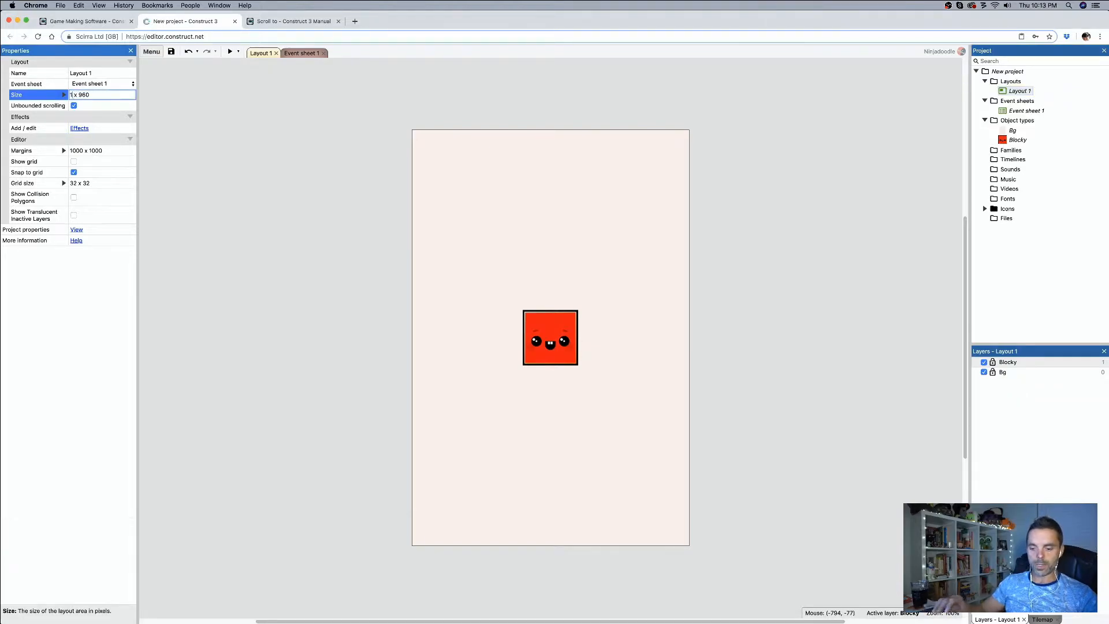
key("Return")
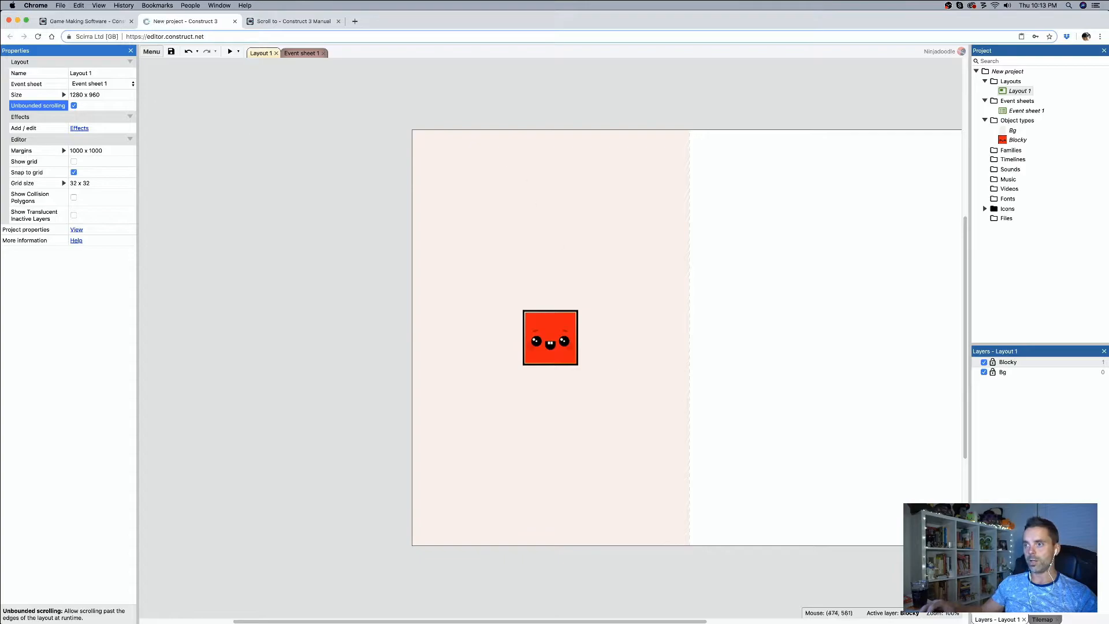
left_click_drag(664, 621, 707, 620)
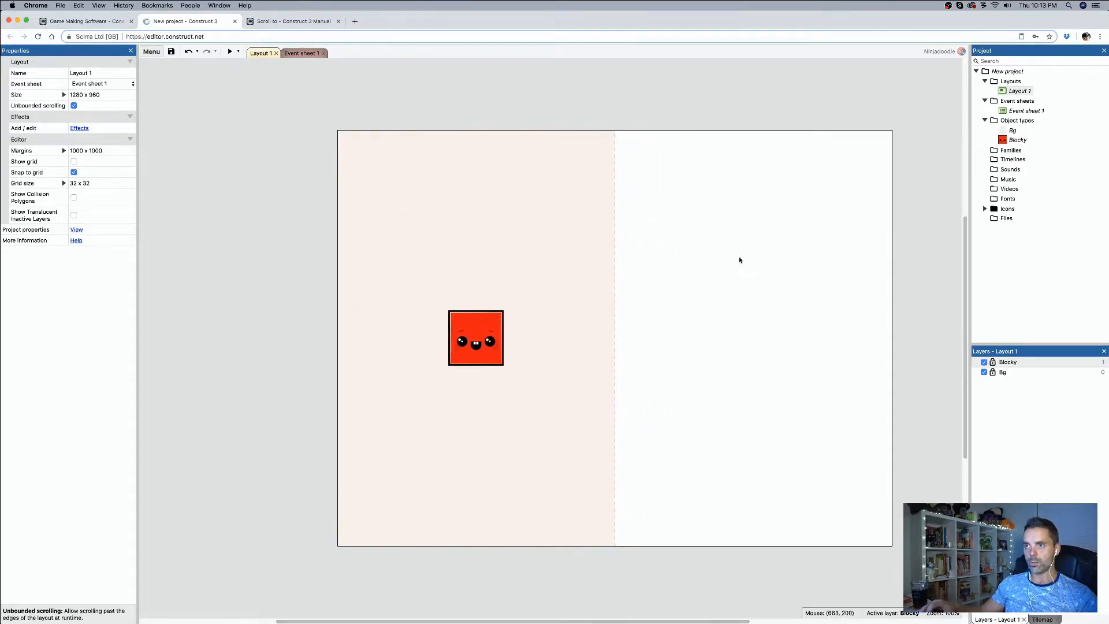
left_click(74, 106)
Step: Preview the layout and resize the preview window to check how the view scales at different proportions
left_click(230, 51)
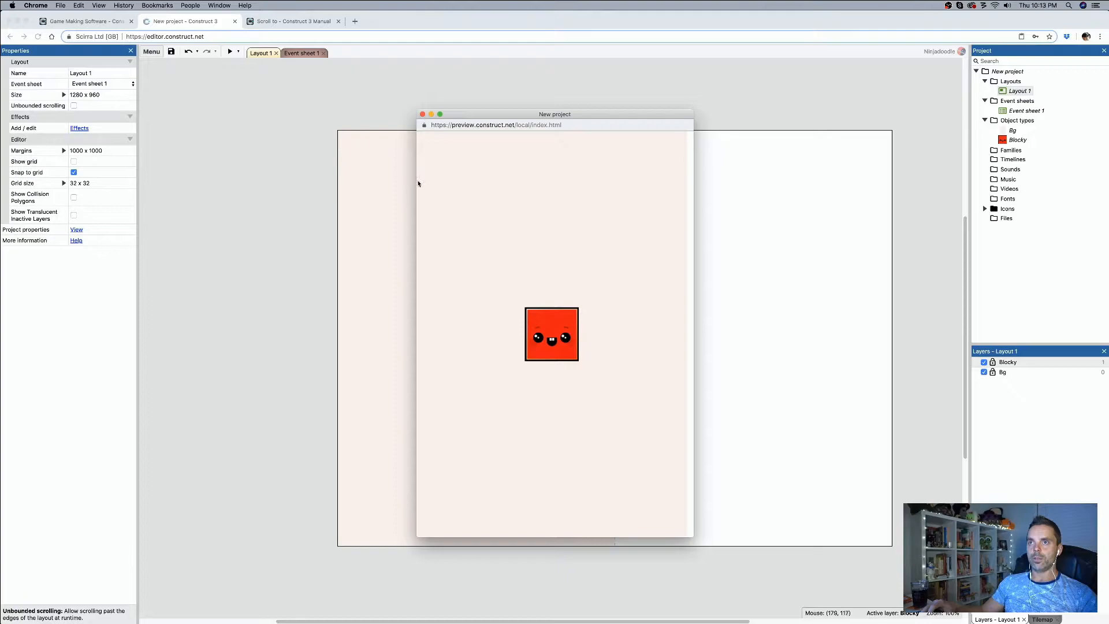
left_click_drag(415, 179, 368, 182)
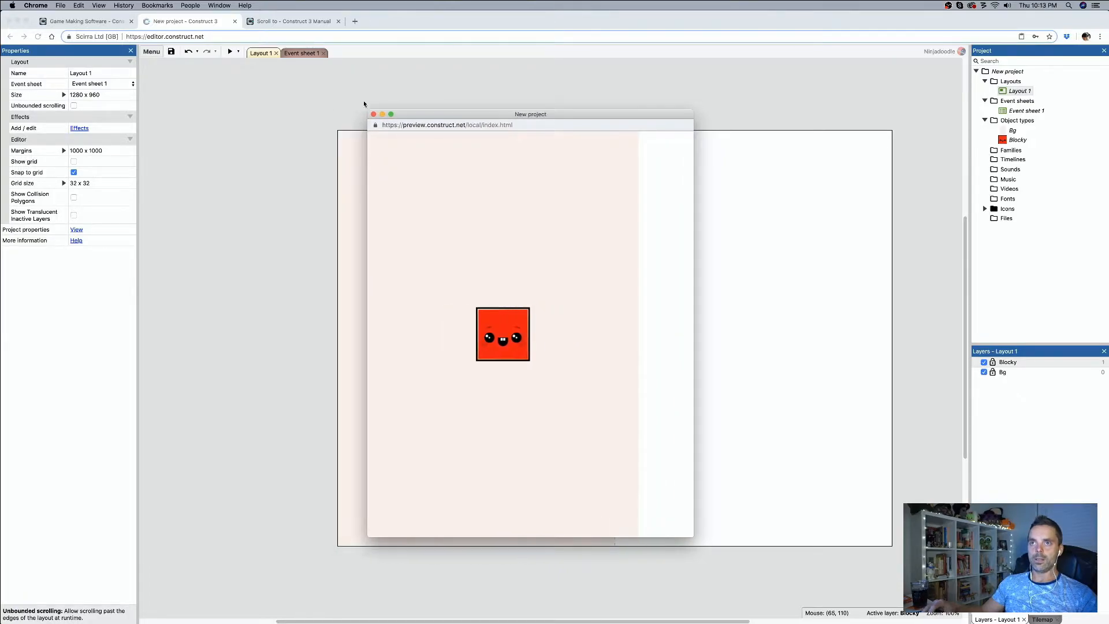
mouse_move(443, 539)
left_mouse_down()
mouse_move(443, 584)
mouse_move(441, 477)
mouse_move(450, 583)
mouse_move(448, 523)
left_mouse_up()
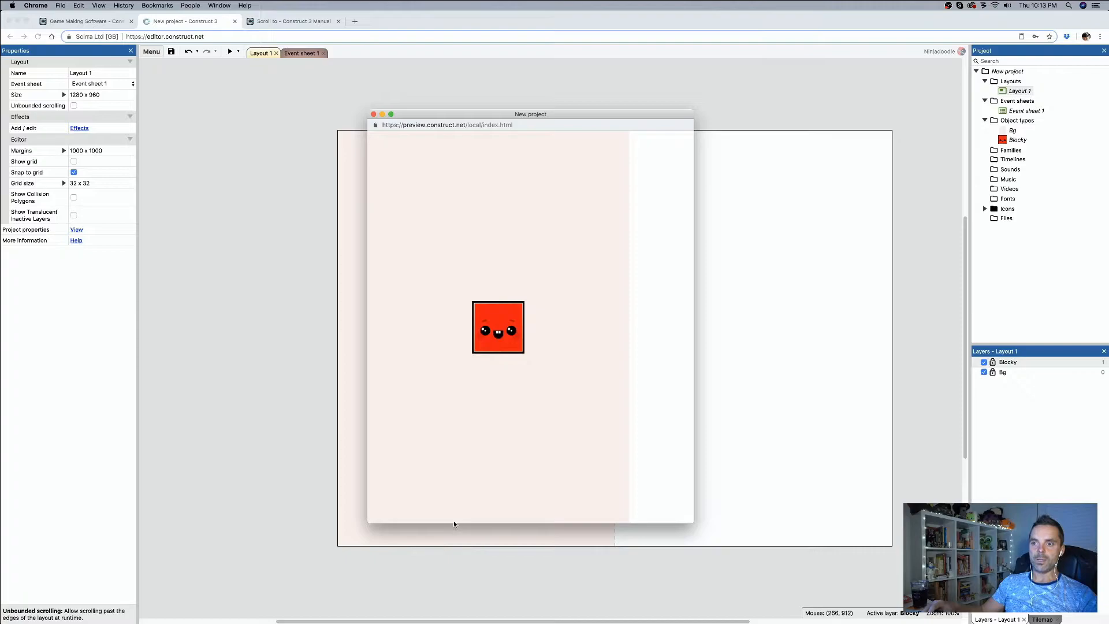
left_click_drag(453, 524, 518, 534)
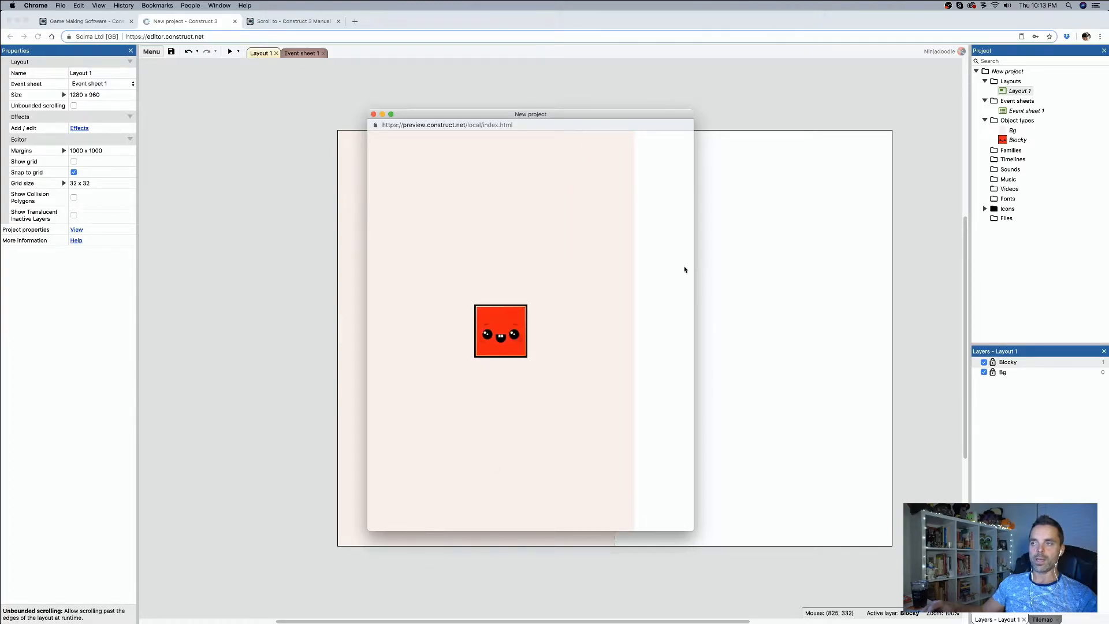
left_click_drag(668, 531, 661, 262)
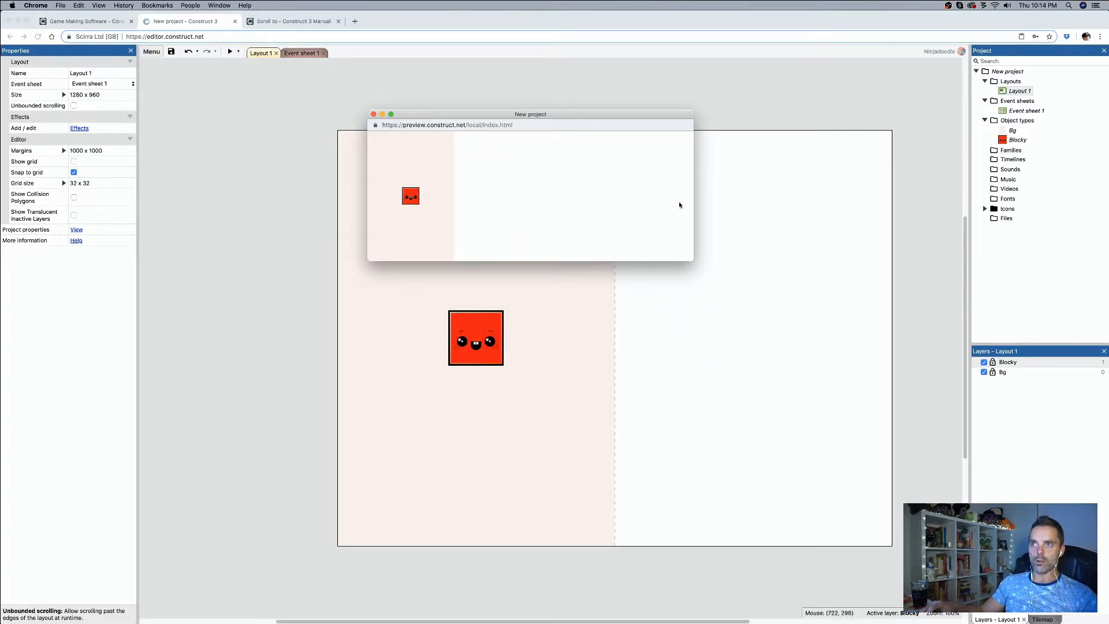
left_click_drag(550, 261, 444, 483)
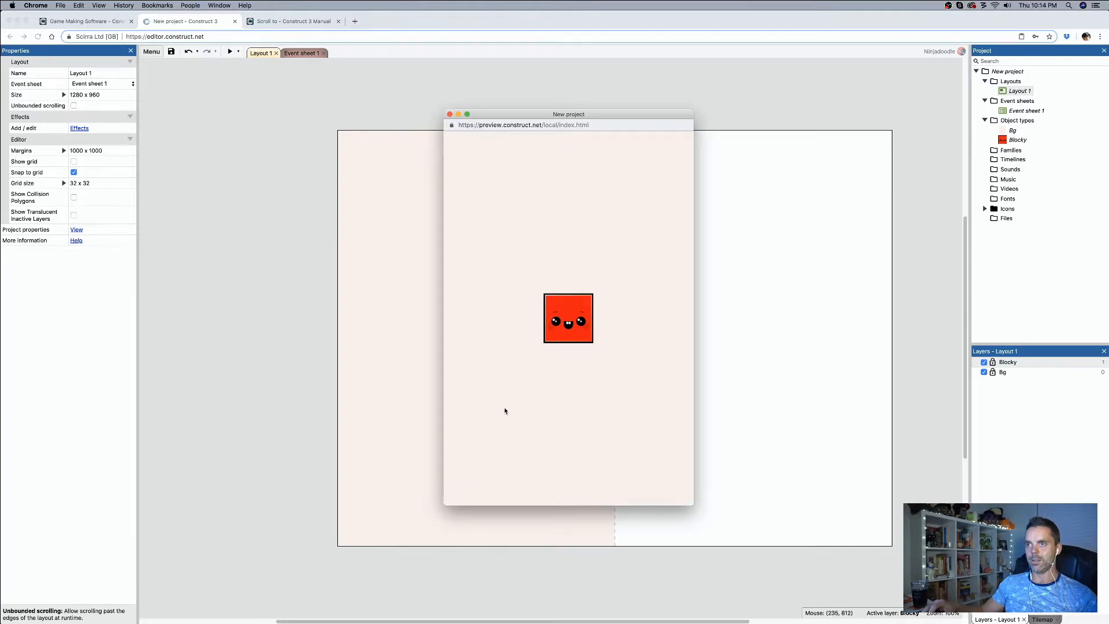
Step: Move Blocky right and left in the narrow preview to check how the view scrolls with it
key("Right")
key("Left")
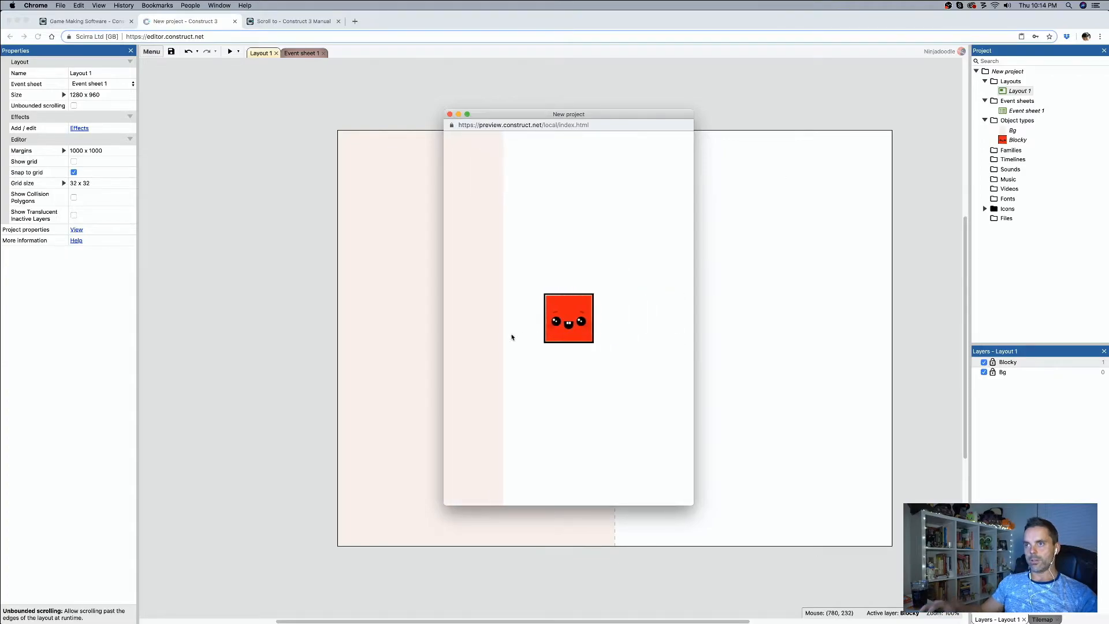
left_click(441, 338)
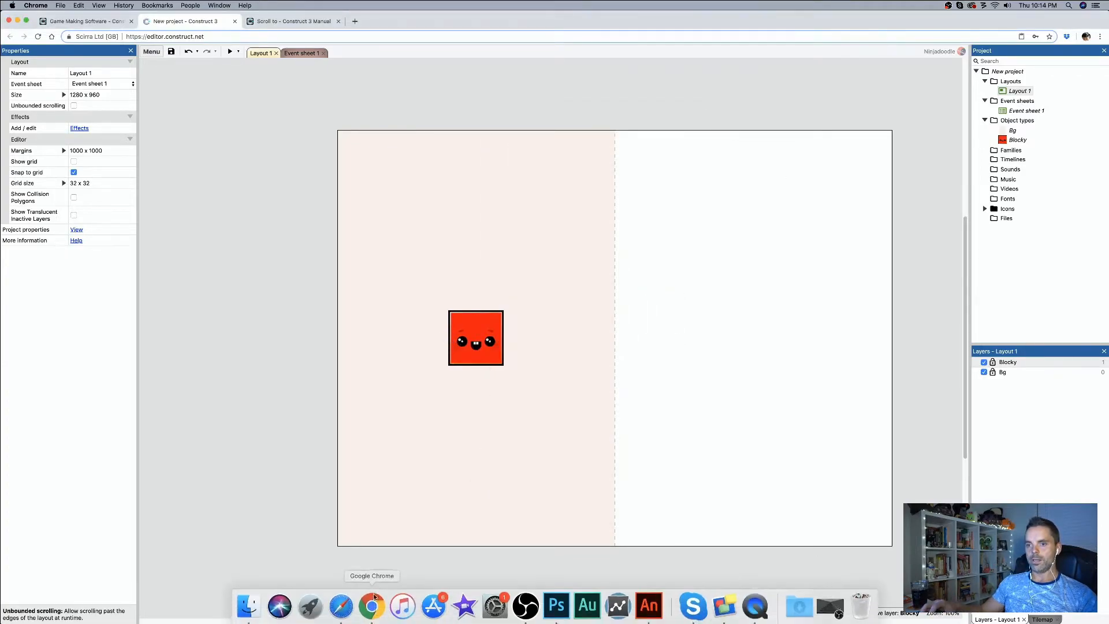
Step: Preview the layout again in a wider window and move Blocky right and left to check where the view stops scrolling
left_click(230, 52)
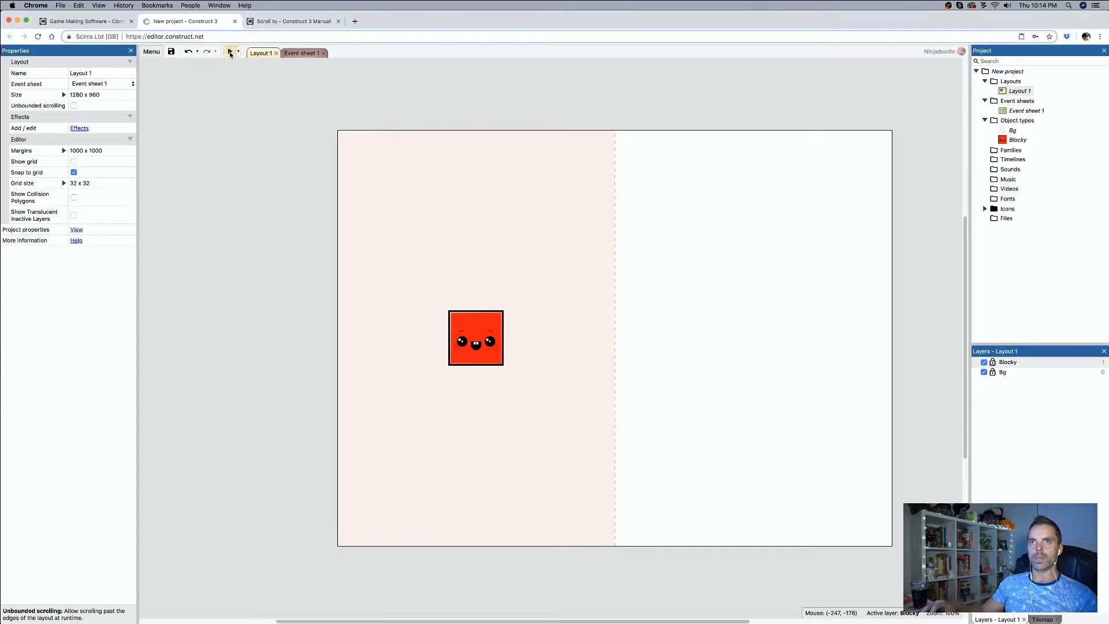
left_click_drag(443, 436, 317, 428)
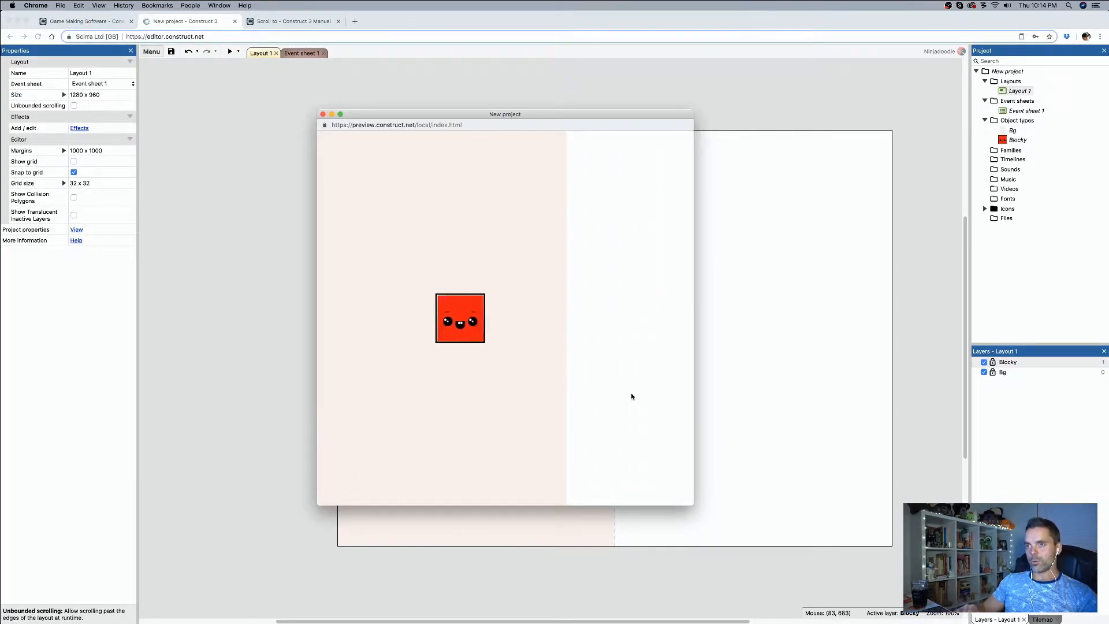
key("Right")
key("Left")
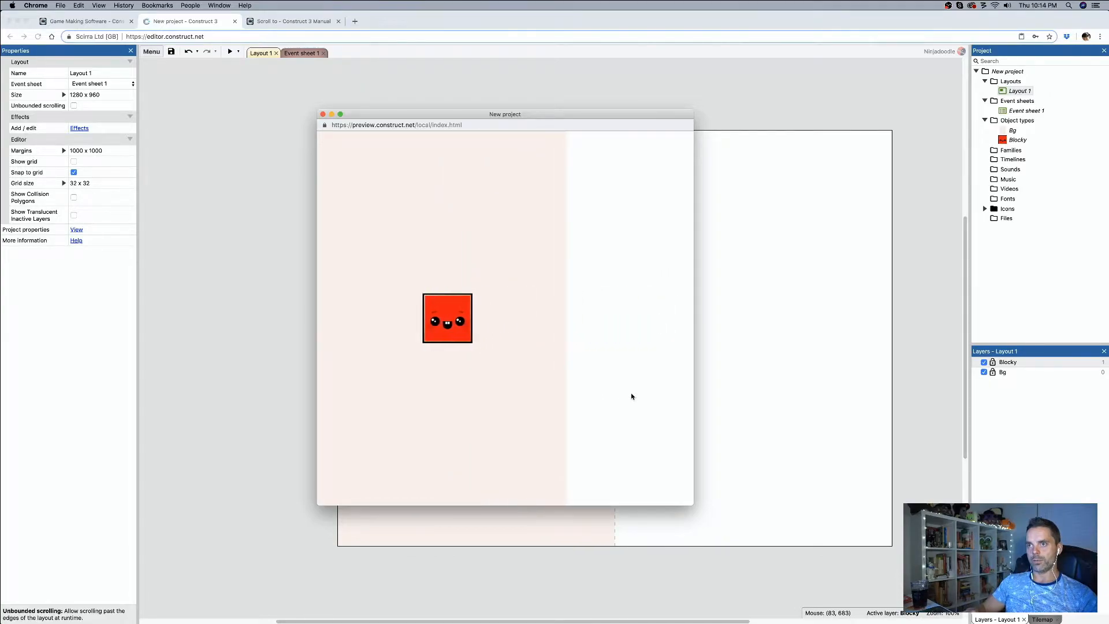
key("Right")
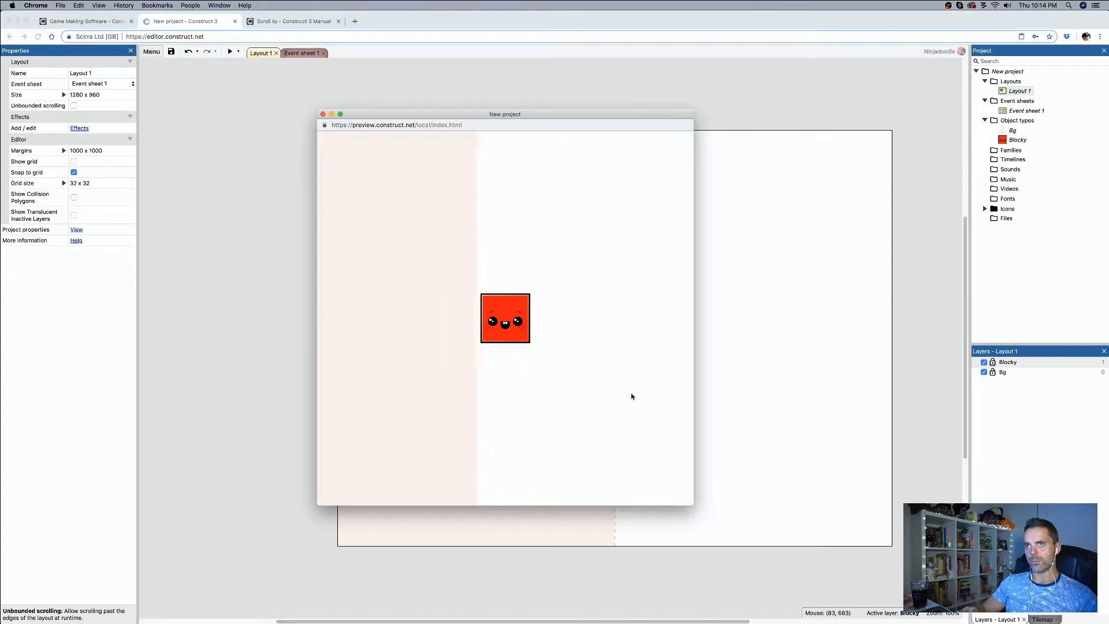
key("Left")
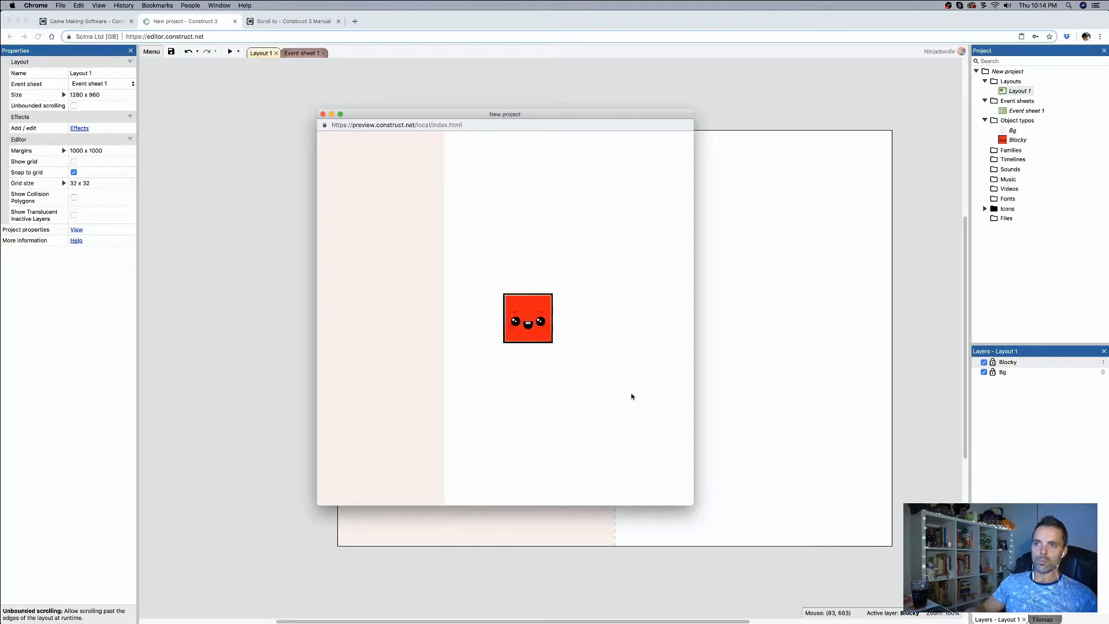
key("Right")
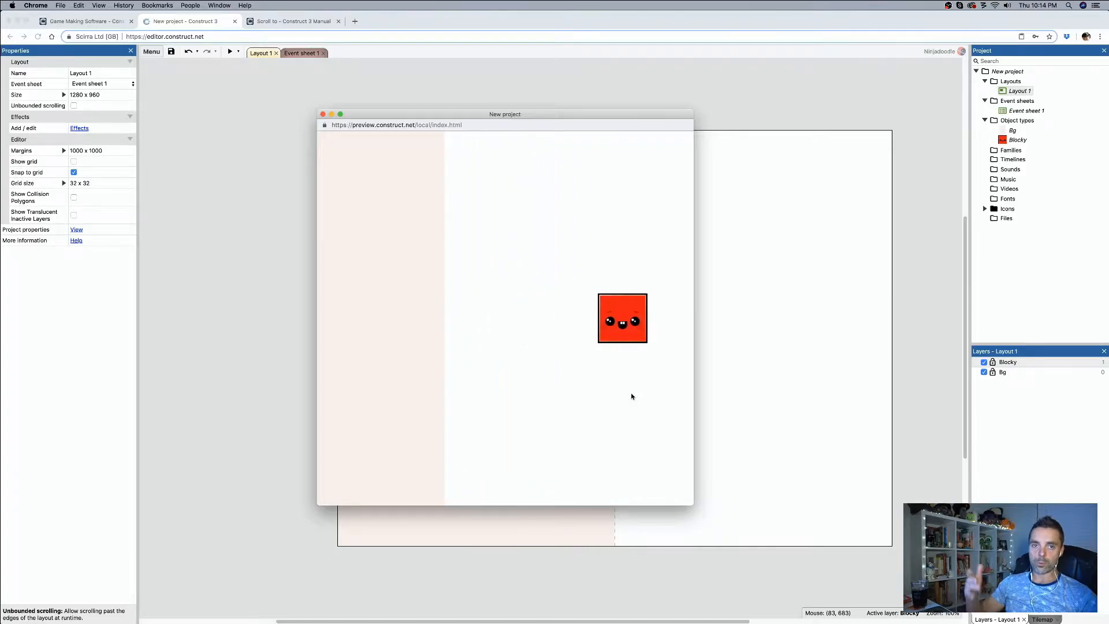
left_click(323, 115)
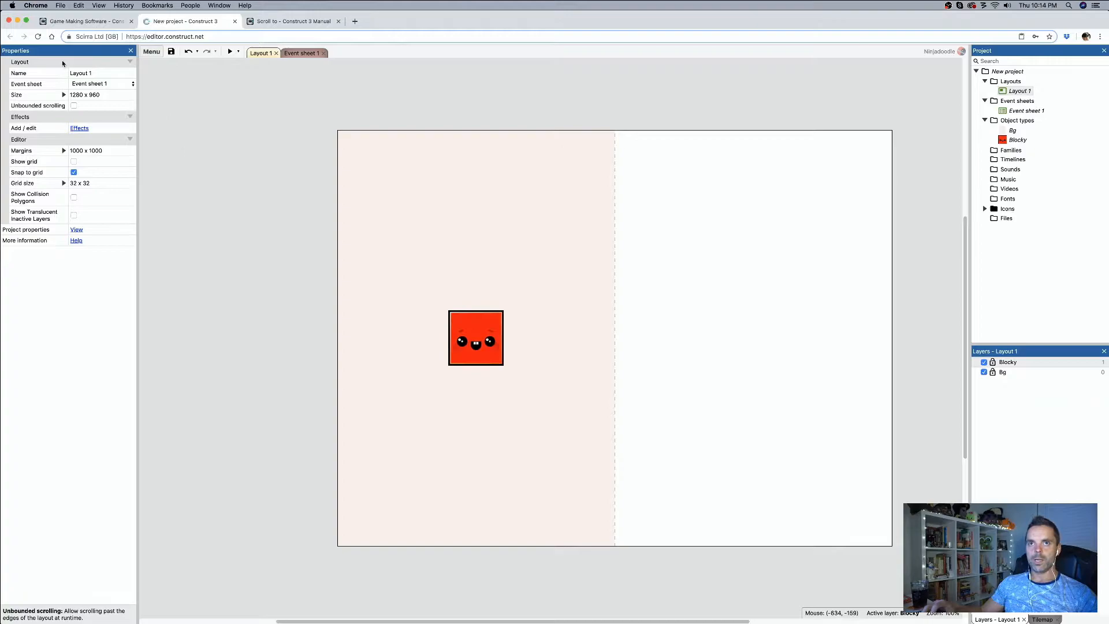
Step: Set the size of Layout 1 to 640 x 960 and turn on unbounded scrolling
left_click(85, 94)
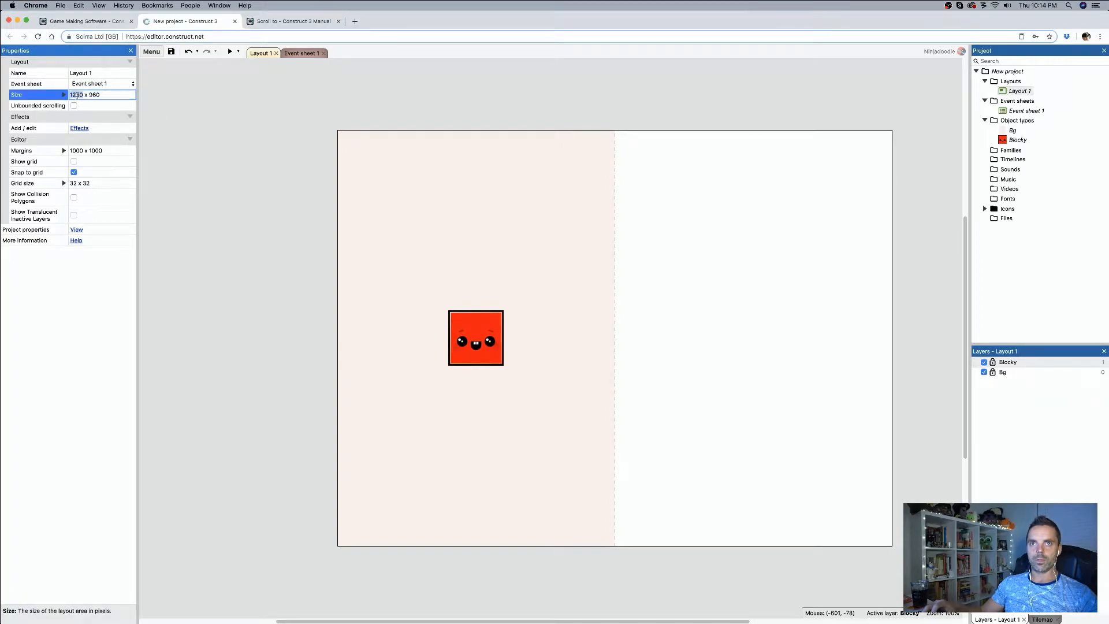
type("640")
key("Tab")
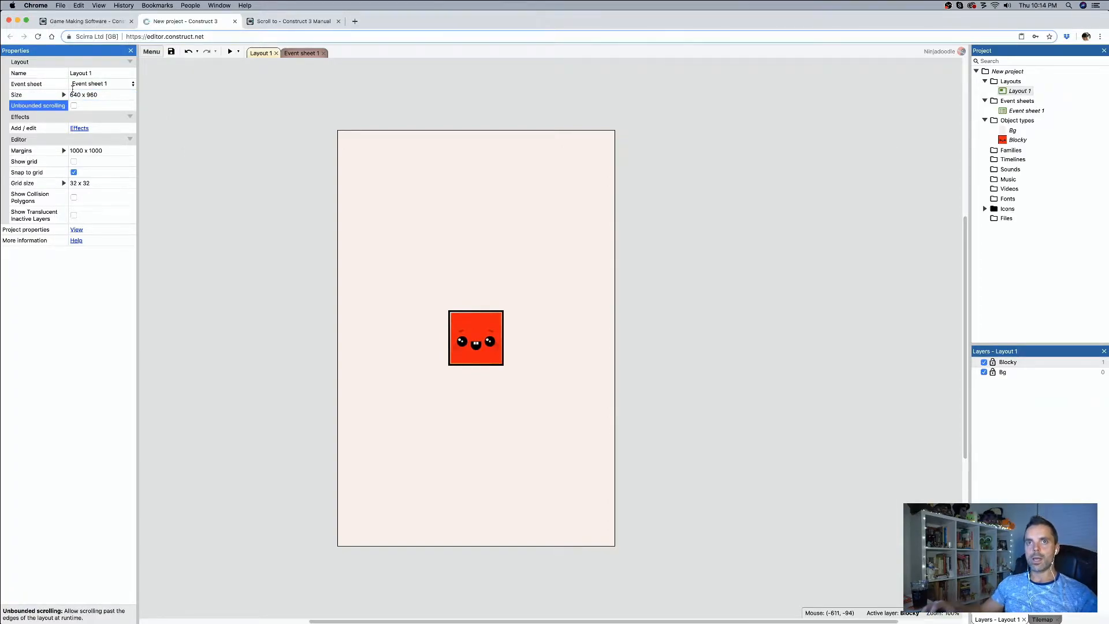
Step: Preview the layout with unbounded scrolling and move Blocky left and right past the layout edges
left_click(230, 52)
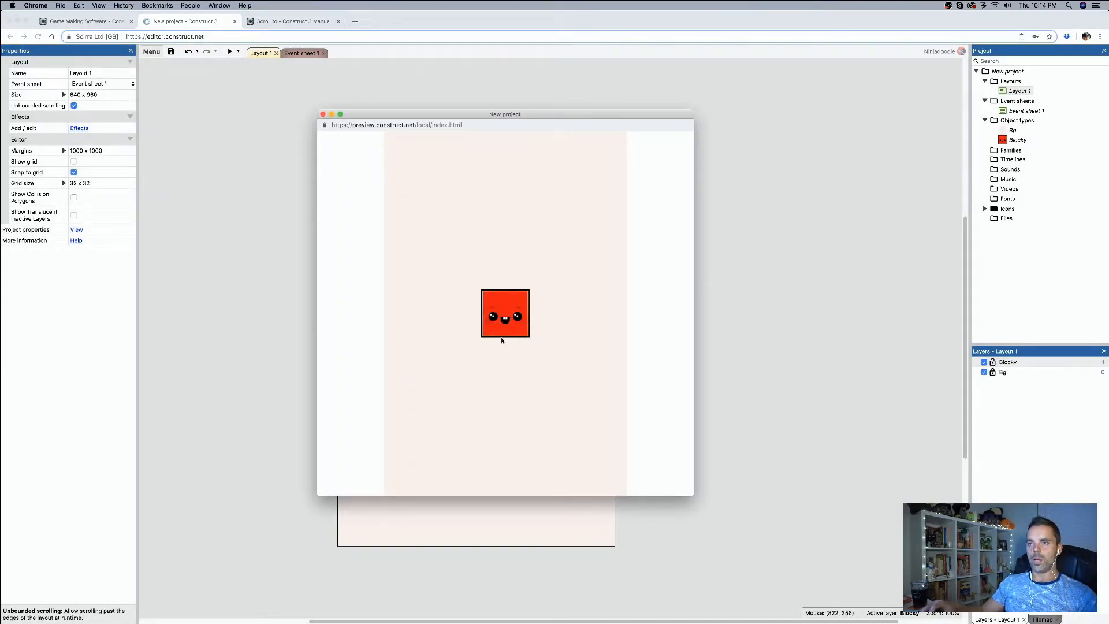
key("Left")
key("Right")
key("Left")
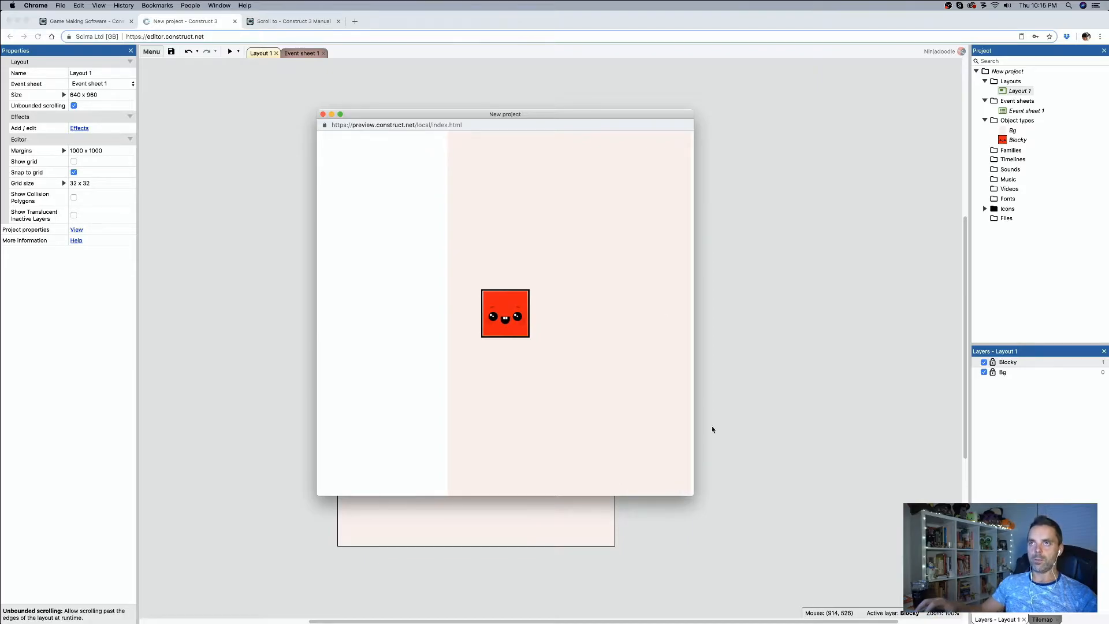
left_click(323, 114)
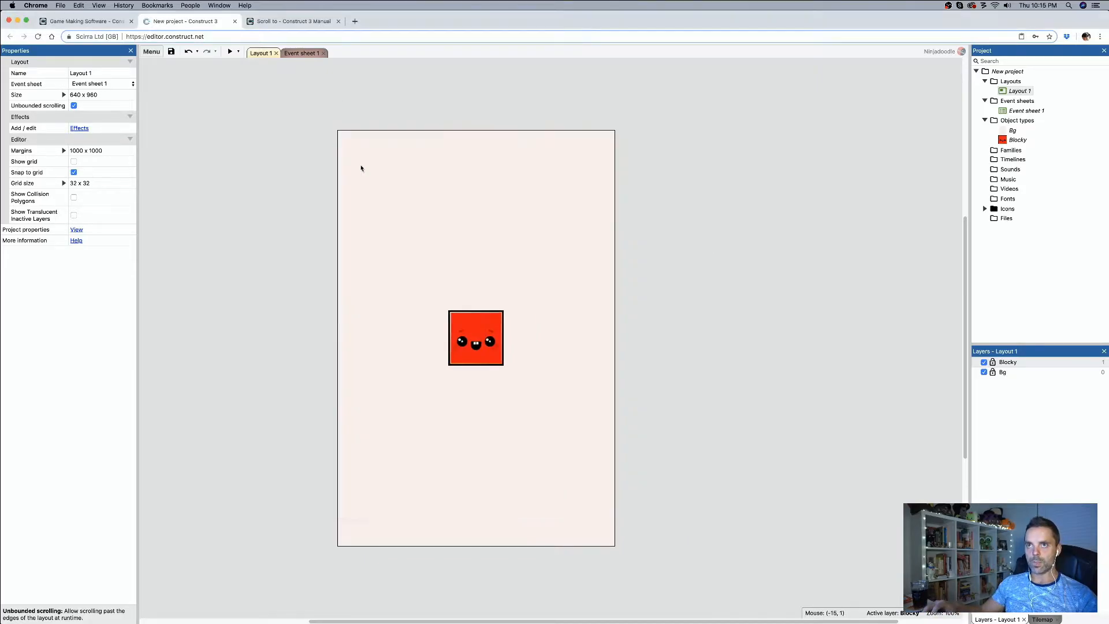
Step: Set the Directions of Blocky's 8Direction behavior to 4 directions
left_click(493, 363)
left_click(95, 292)
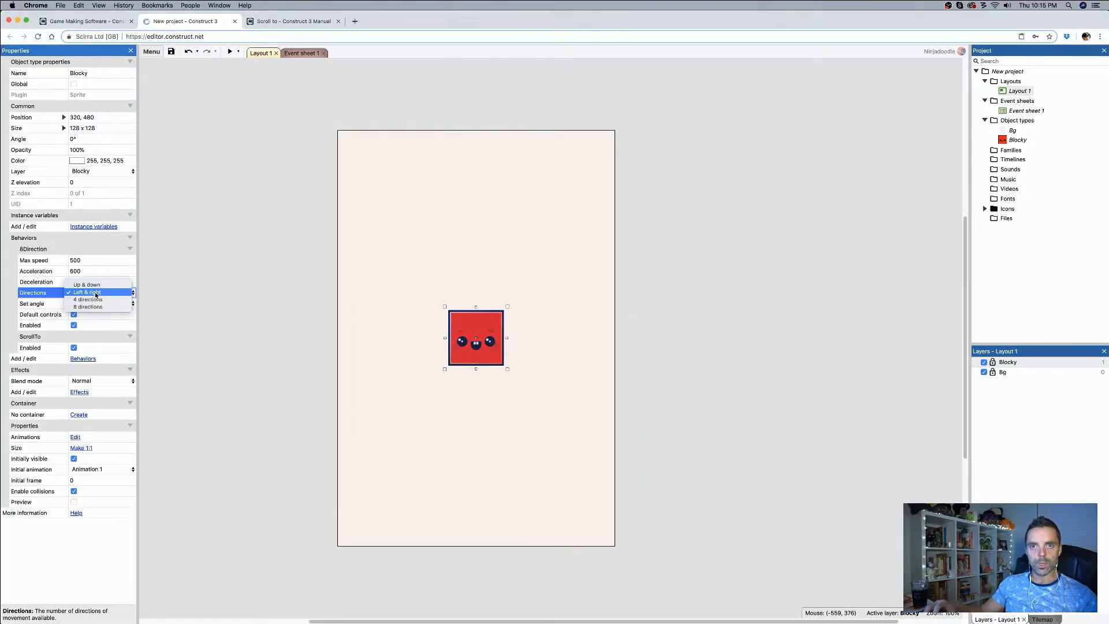
left_click(92, 306)
Step: Preview the layout and move Blocky up, down, left and right to check that the view follows in four directions
left_click(229, 52)
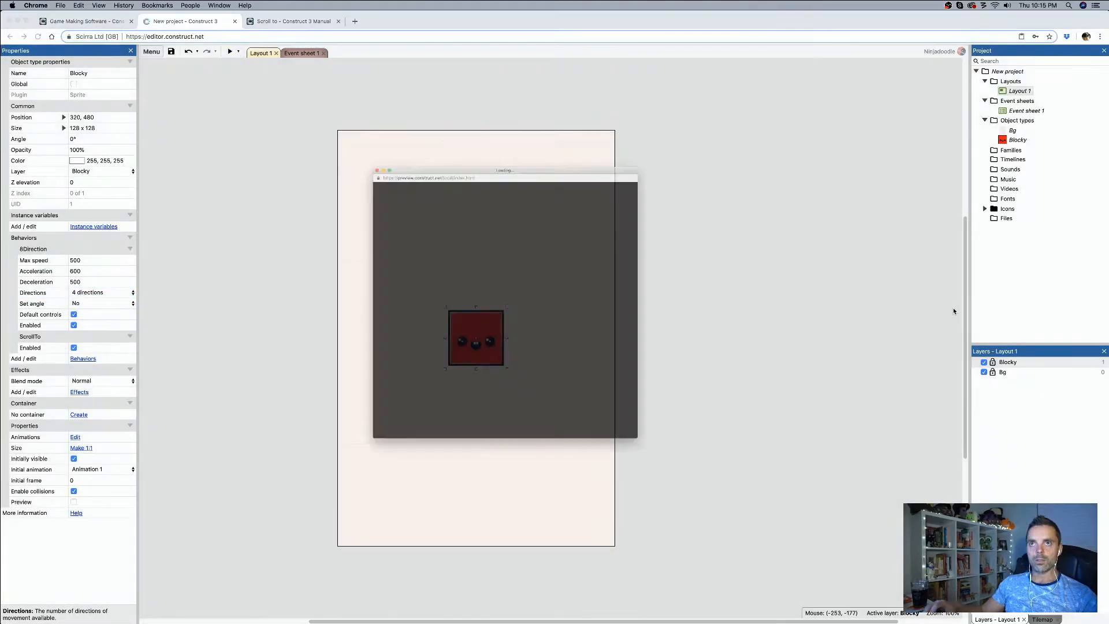
key("Up")
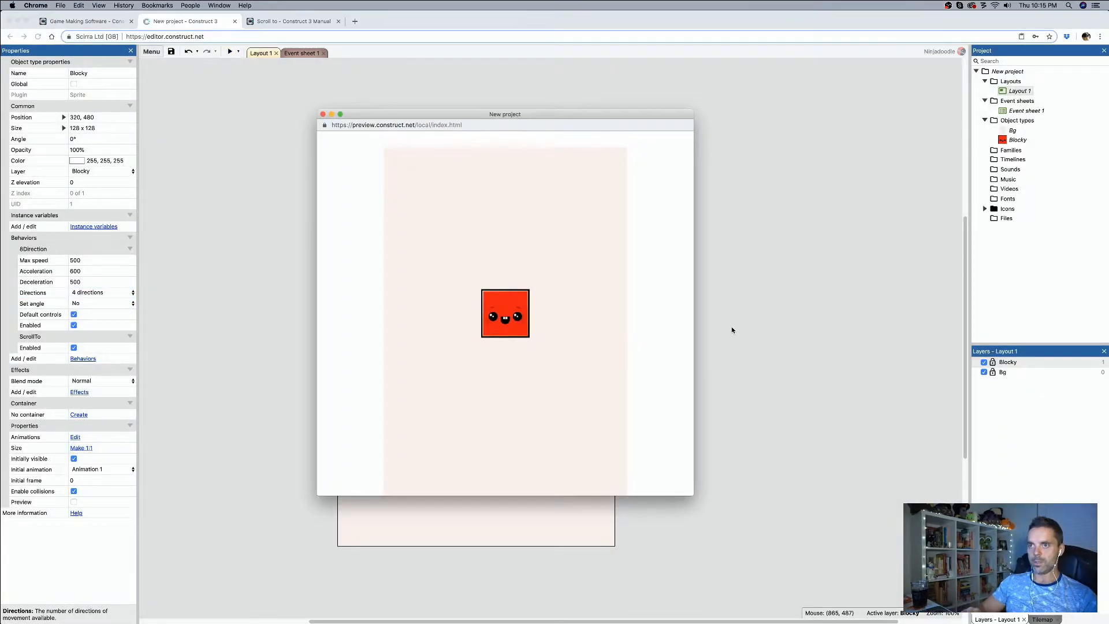
key("Down")
key("Down")
key("Left")
key("Right")
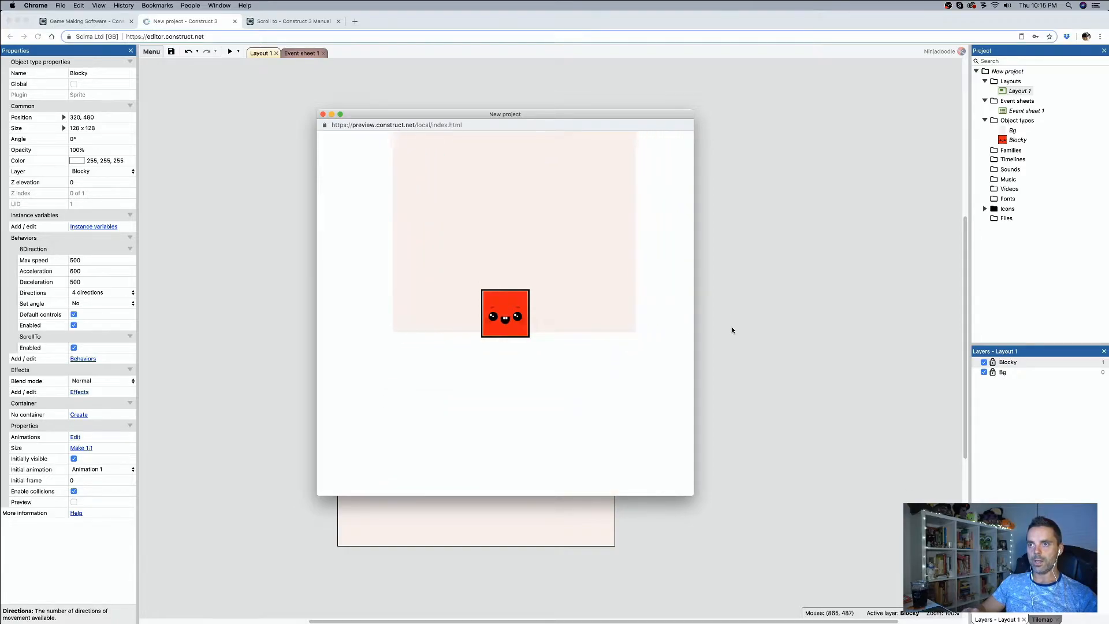
key("Left")
key("Right")
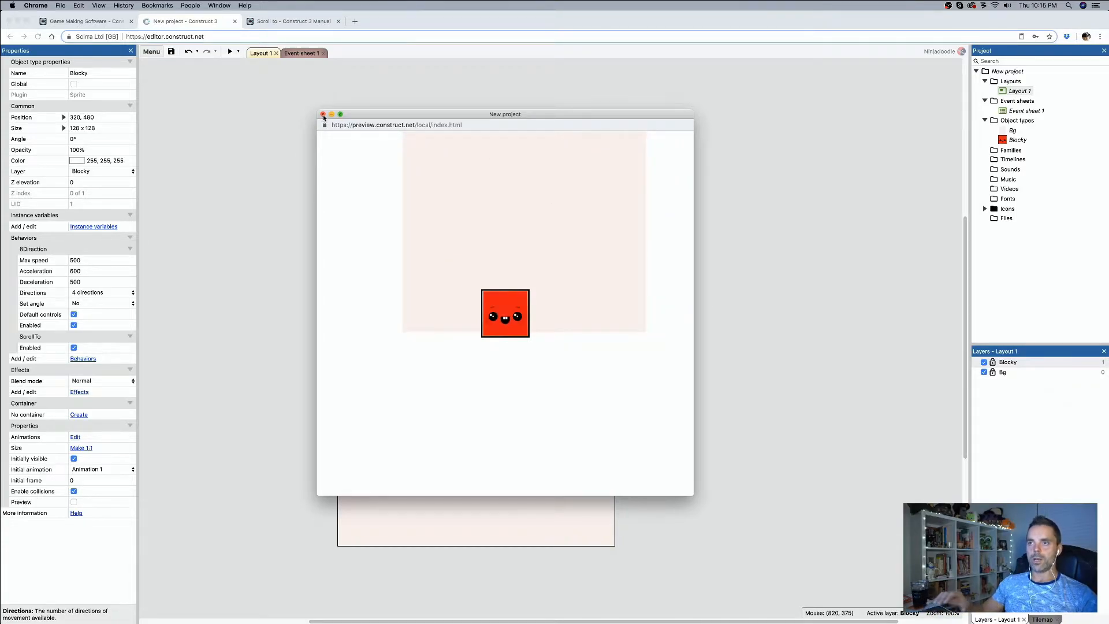
left_click(323, 115)
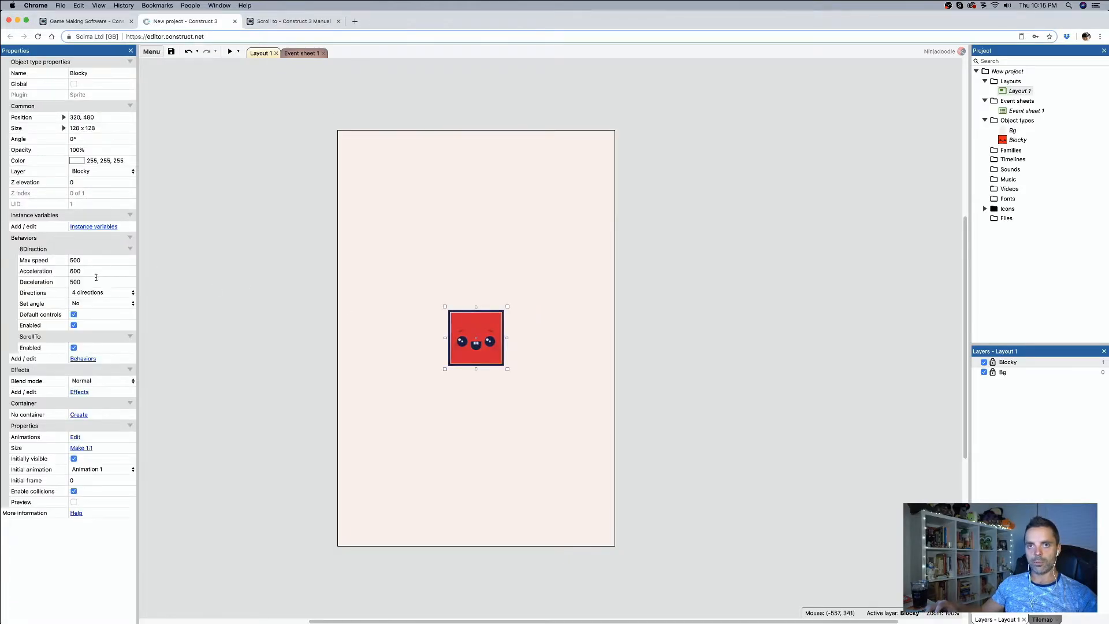
Step: Try a deceleration and acceleration of 0 for Blocky's 8Direction behavior and preview the layout
left_click(94, 282)
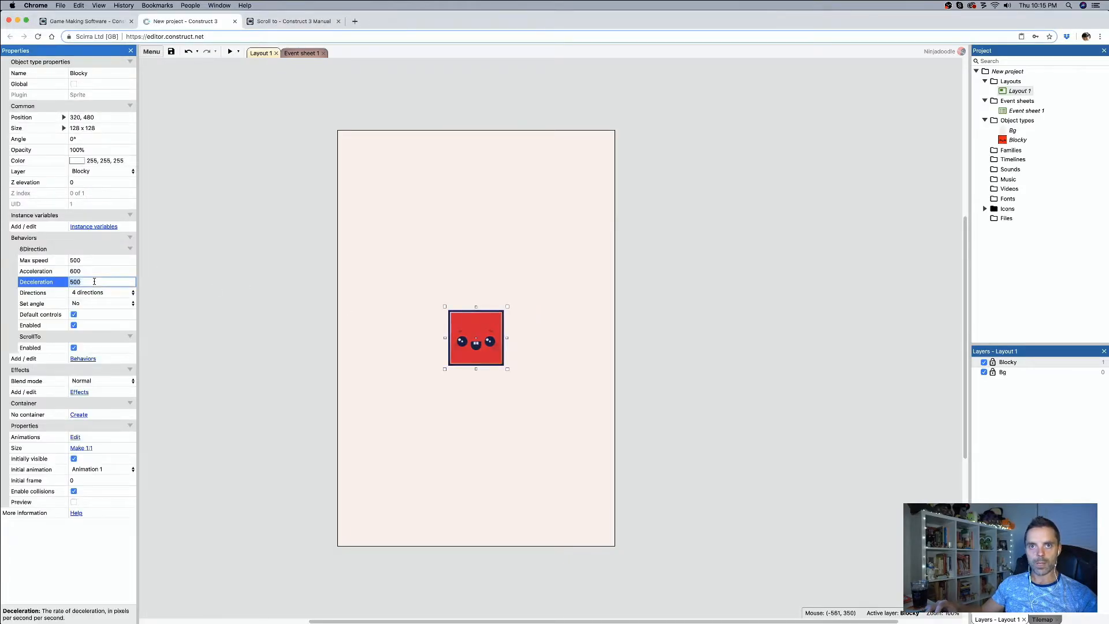
type("0")
key("Return")
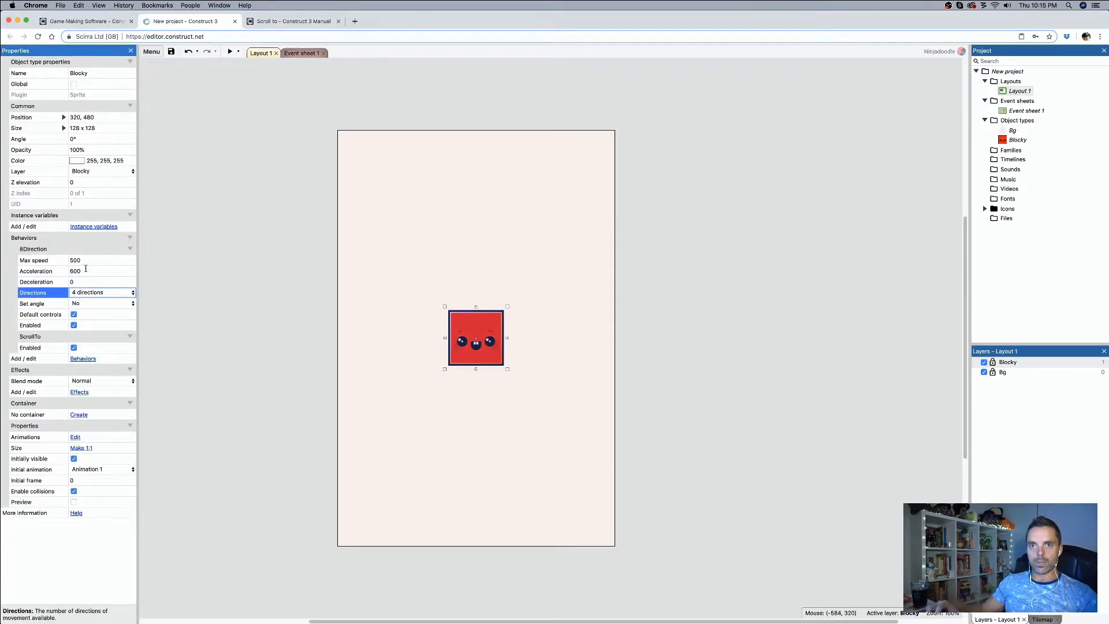
left_click(87, 270)
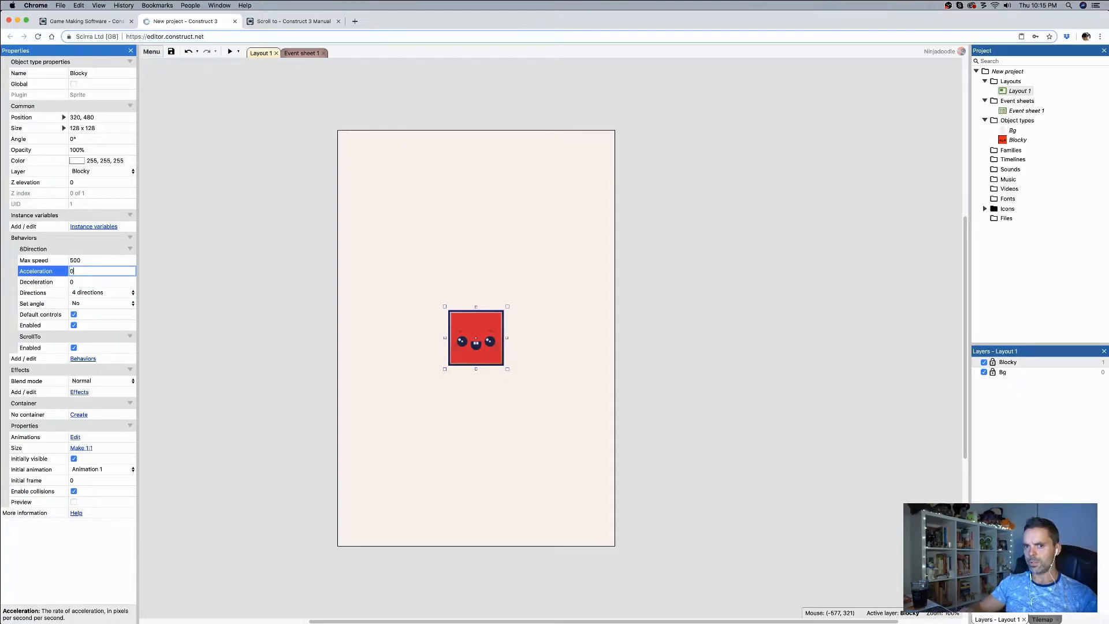
type("0")
key("Tab")
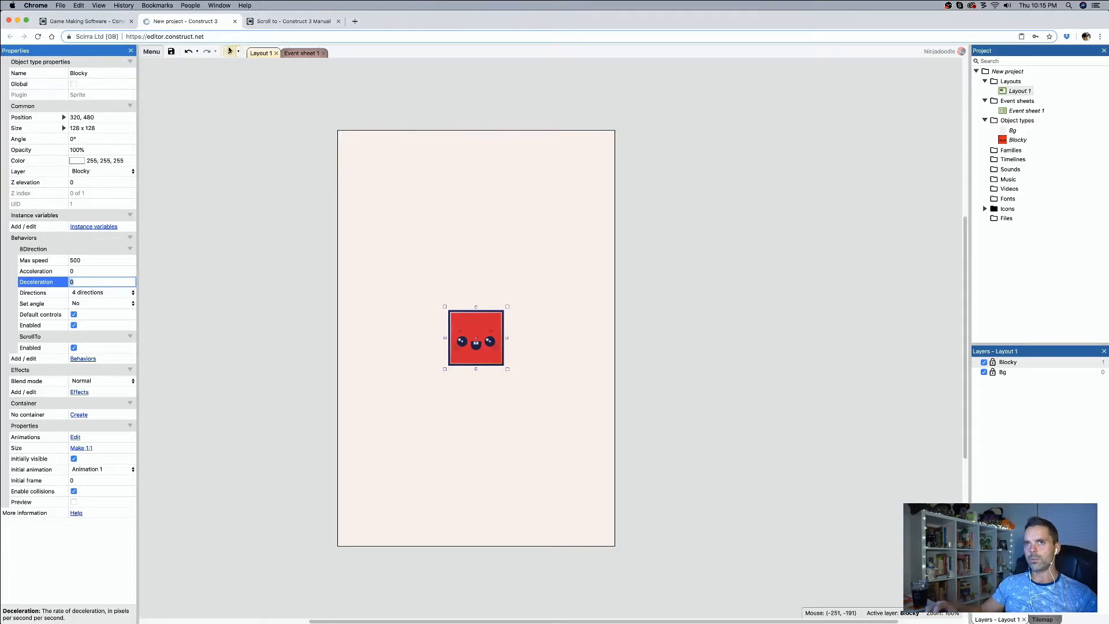
left_click(230, 51)
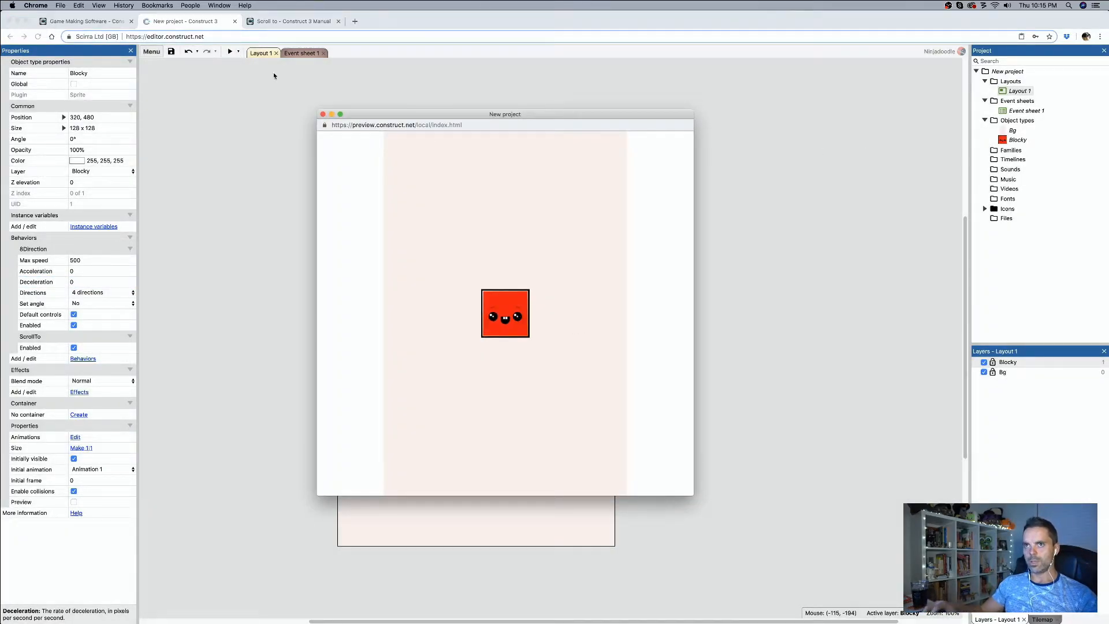
left_click(322, 114)
Step: Set Blocky's acceleration to 1000 with deceleration at 0 and test its left and right movement in a preview
left_click(100, 272)
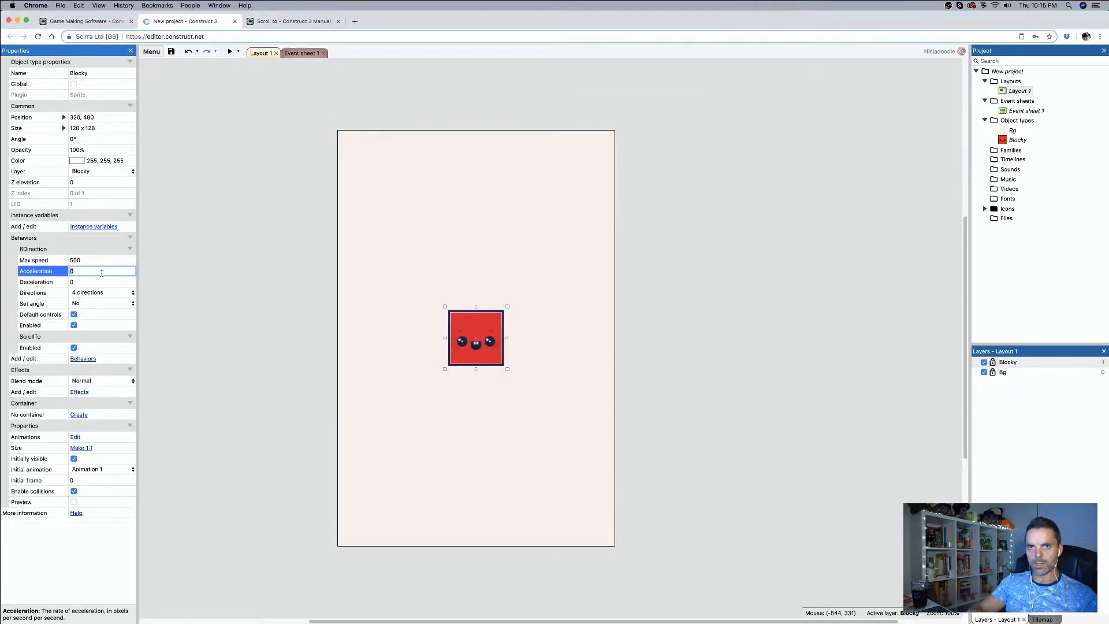
key("Tab")
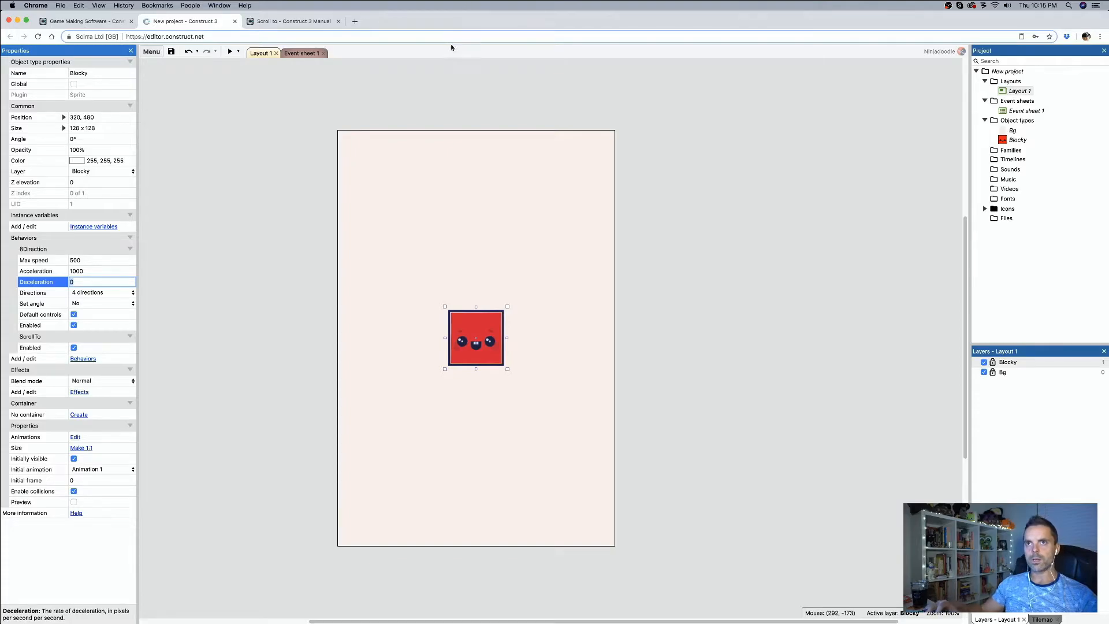
type("0")
left_click(230, 51)
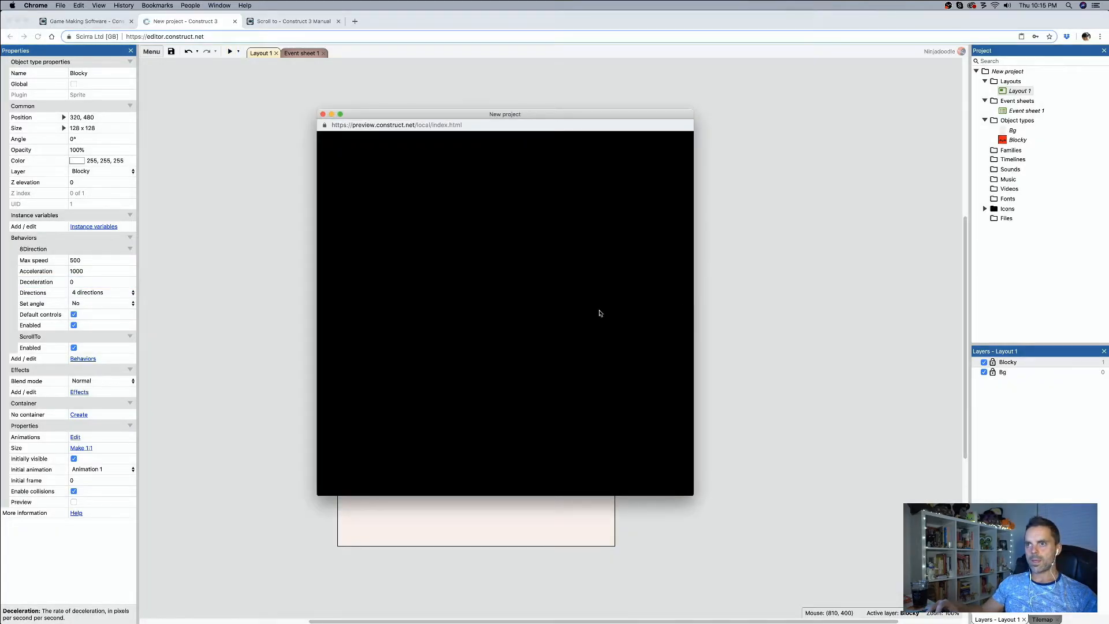
key("Right")
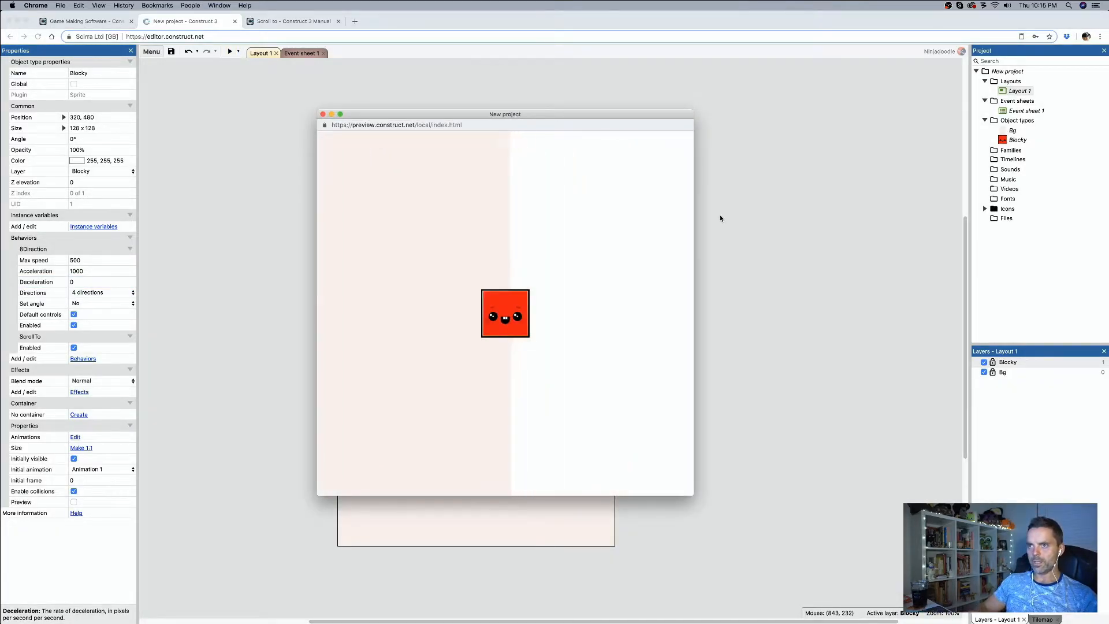
key("Left")
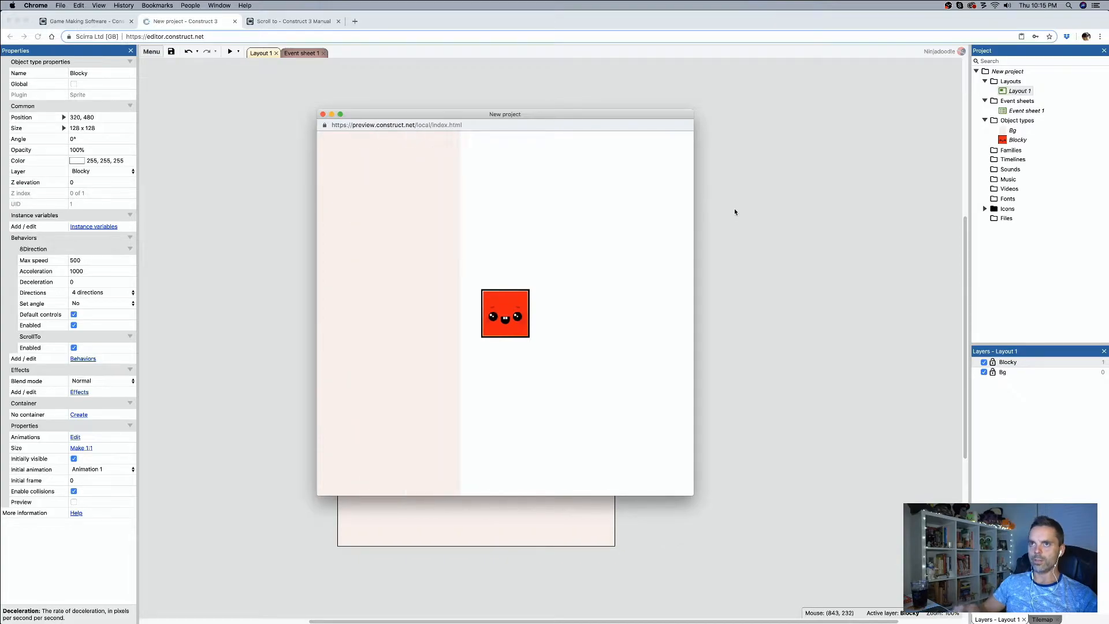
left_click(323, 113)
Step: Set Blocky's deceleration to 1000 and test its left and right movement in a preview
left_click(86, 283)
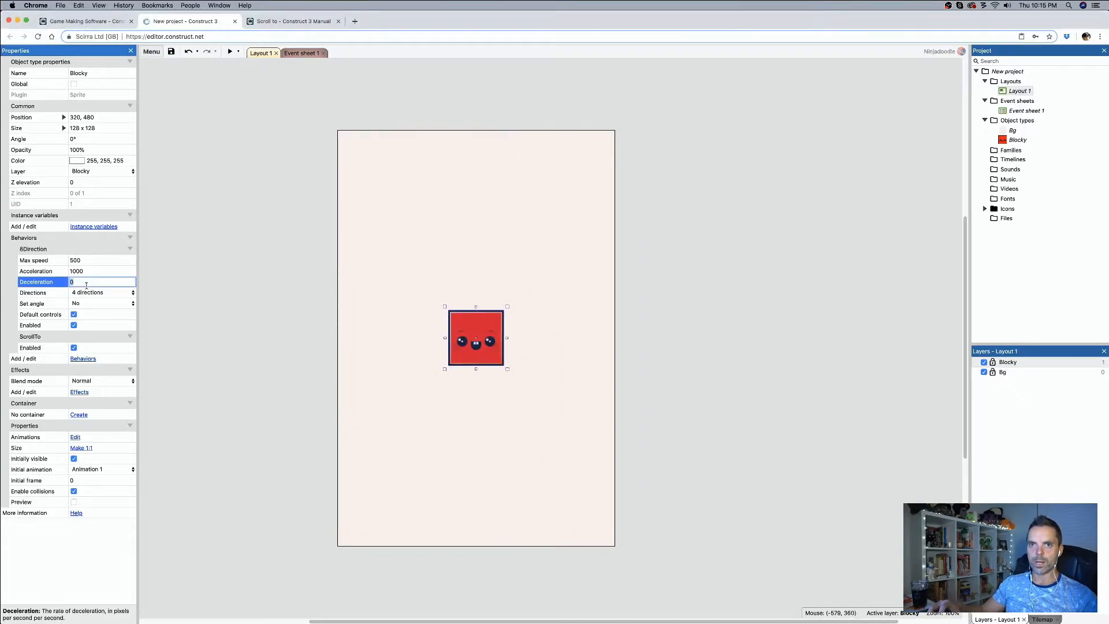
type("1000")
key("Tab")
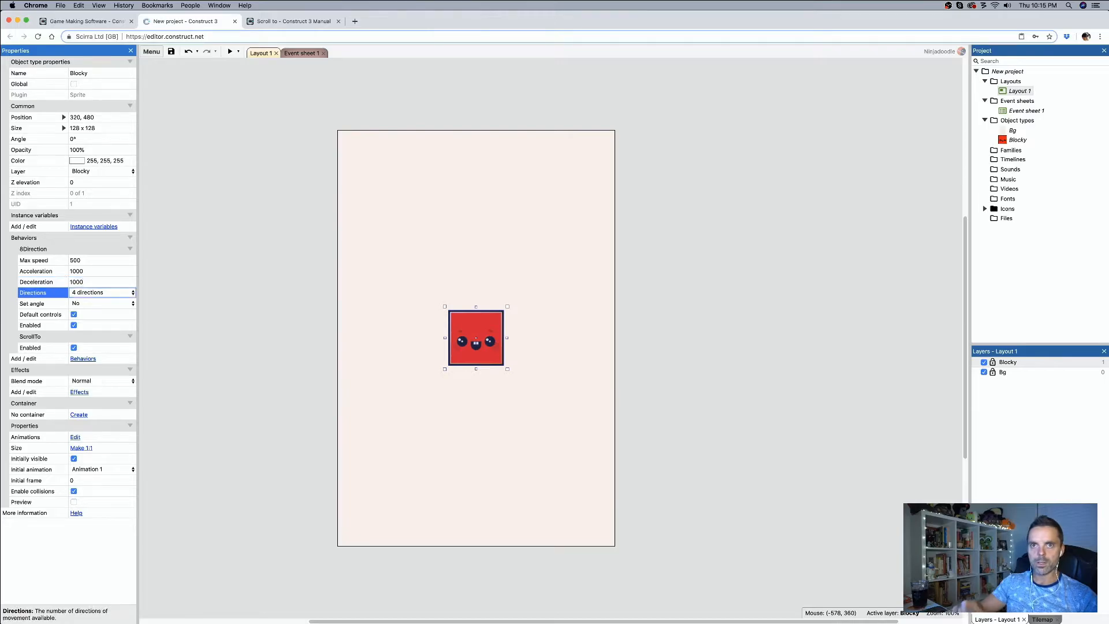
left_click(228, 51)
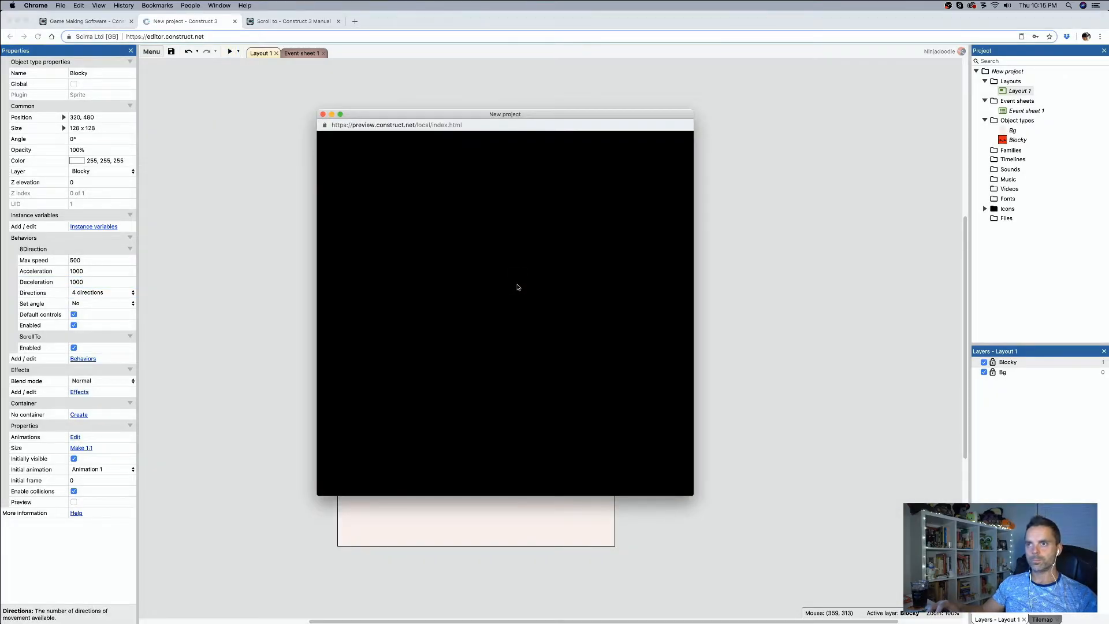
key("Right")
key("Left")
key("Left")
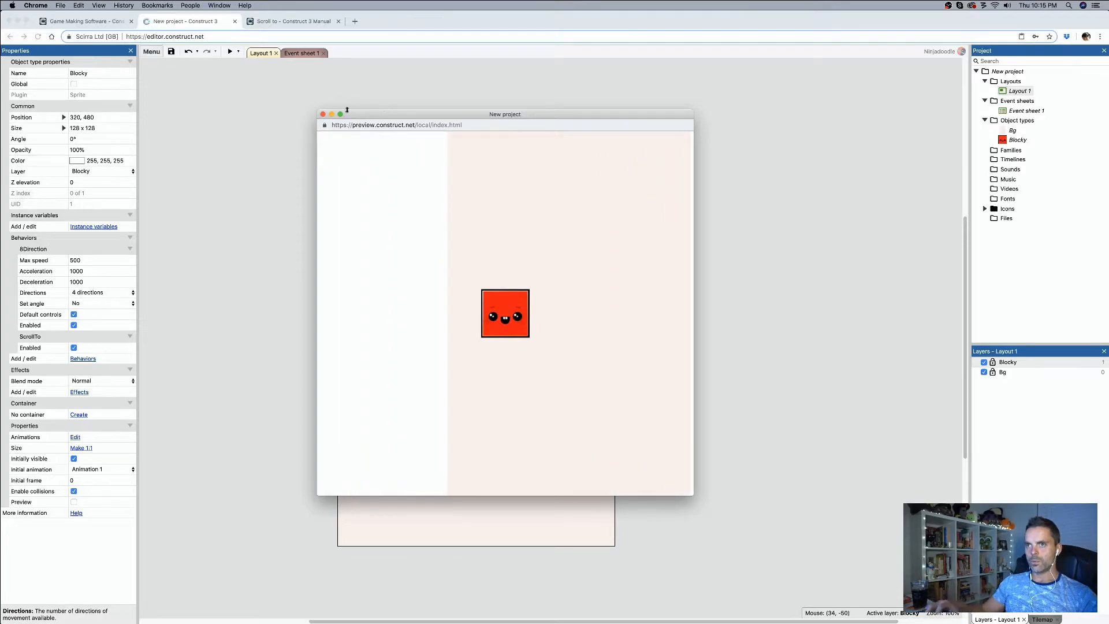
left_click(322, 114)
Step: Set both the acceleration and deceleration of Blocky's 8Direction behavior to 10000
left_click(92, 271)
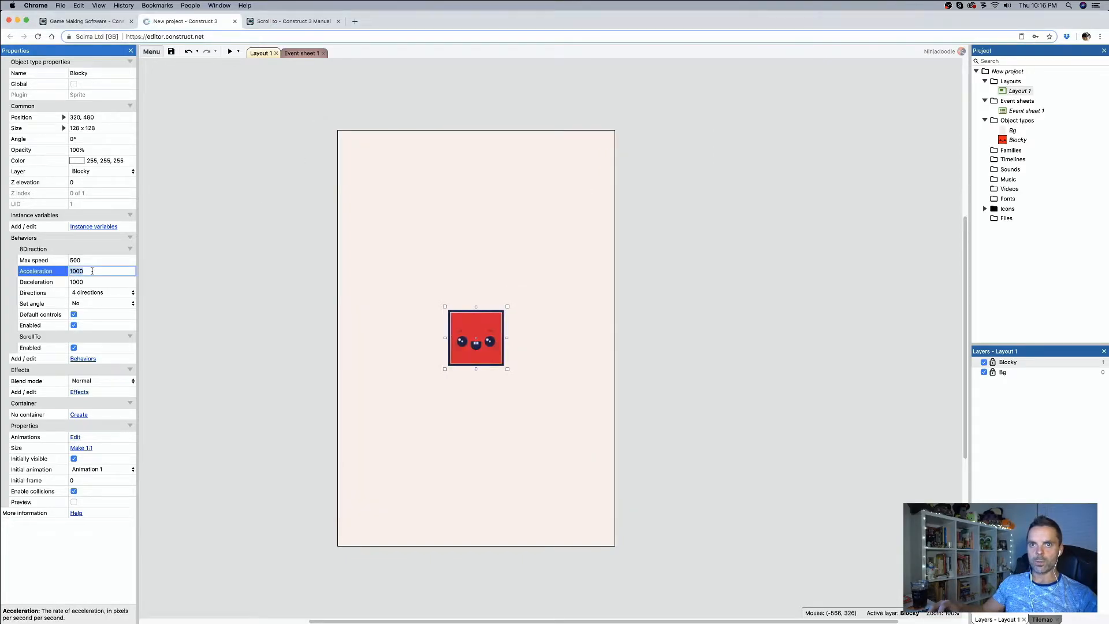
left_click(93, 282)
type("0")
key("BackSpace")
type("10000")
key("Tab")
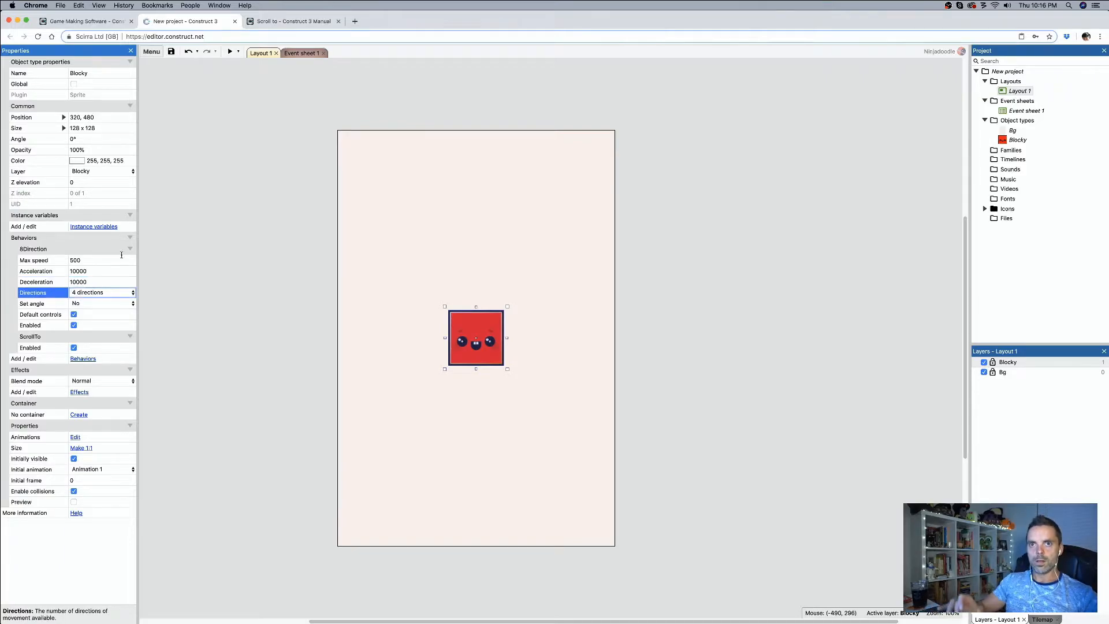
Step: Preview the layout and move Blocky left and right repeatedly to test how abruptly it starts and stops
left_click(230, 51)
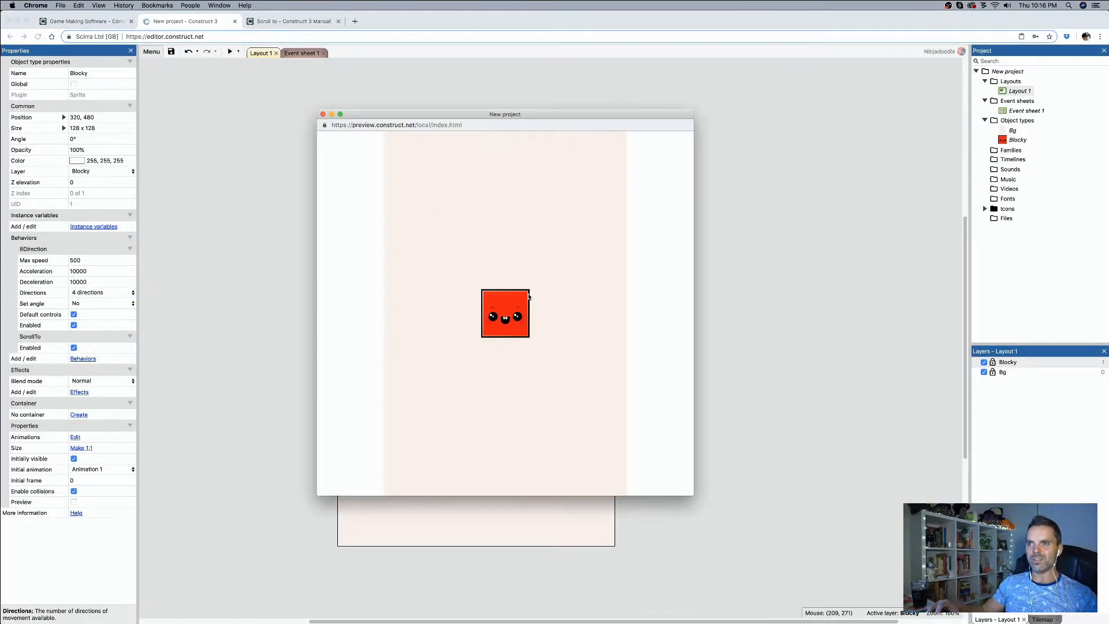
key("Right")
key("Left")
key("Right")
key("Left")
key("Right")
key("Right")
key("Left")
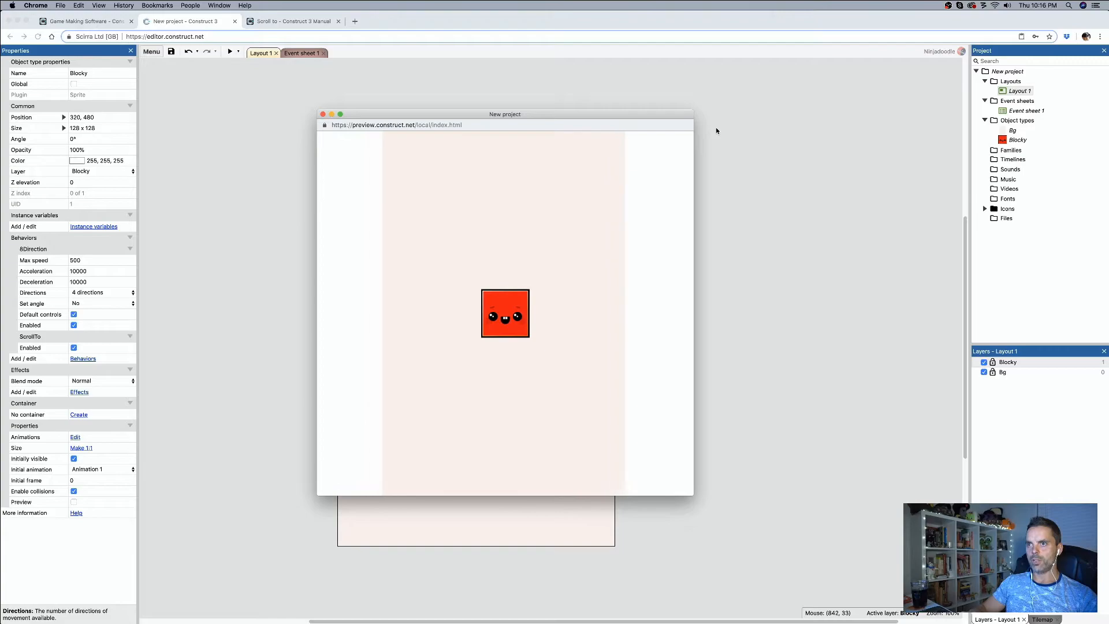
key("Right")
key("Left")
key("Right")
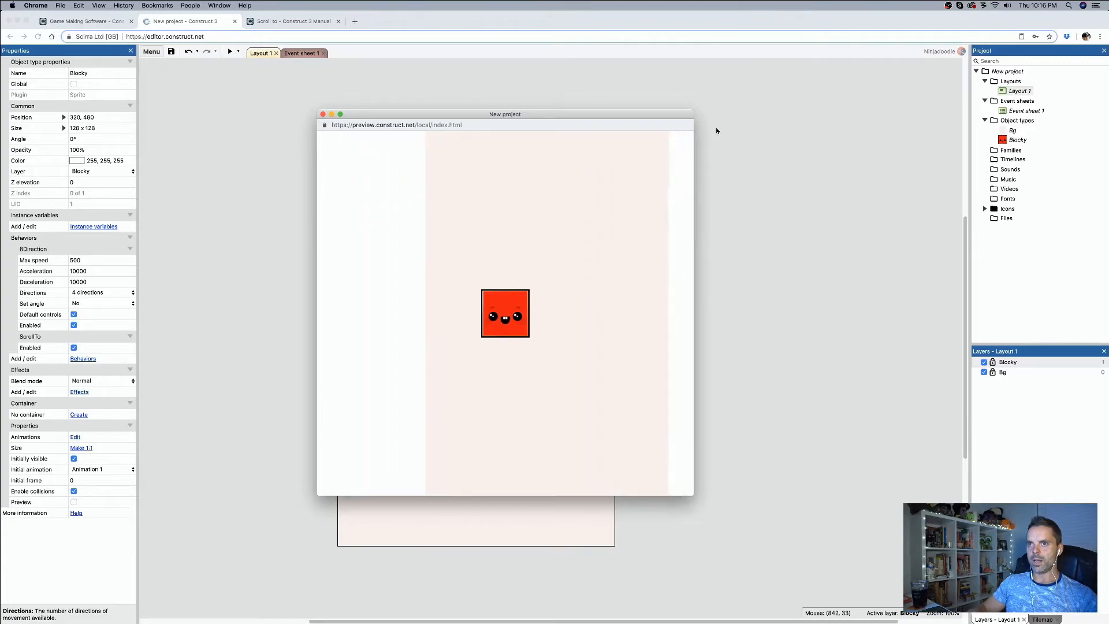
key("Left")
key("Right")
key("Left")
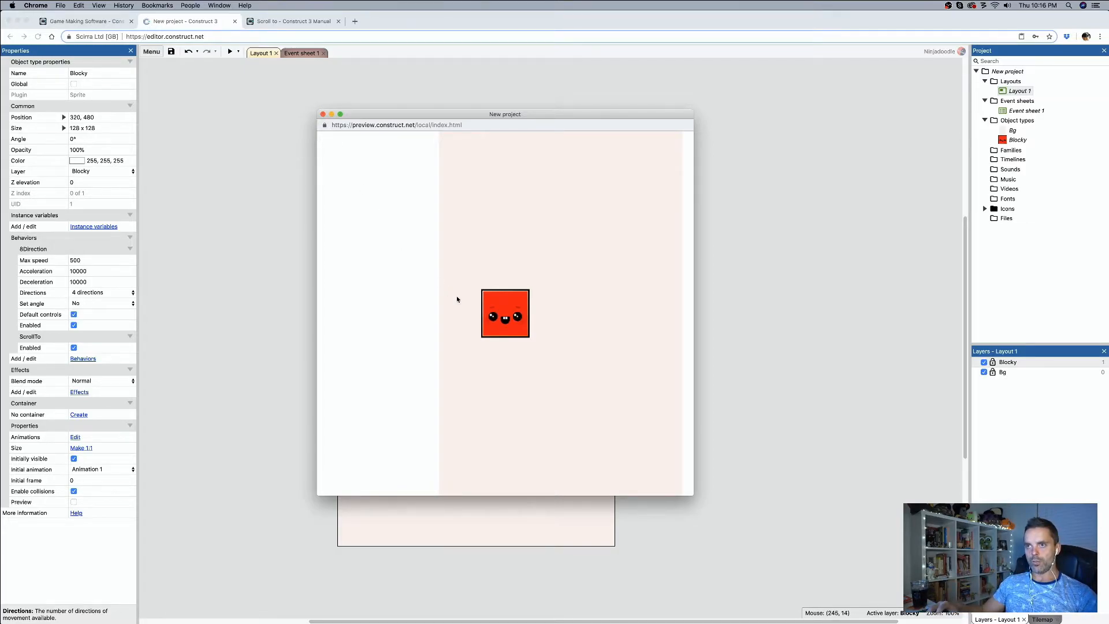
key("Right")
key("Left")
key("Left")
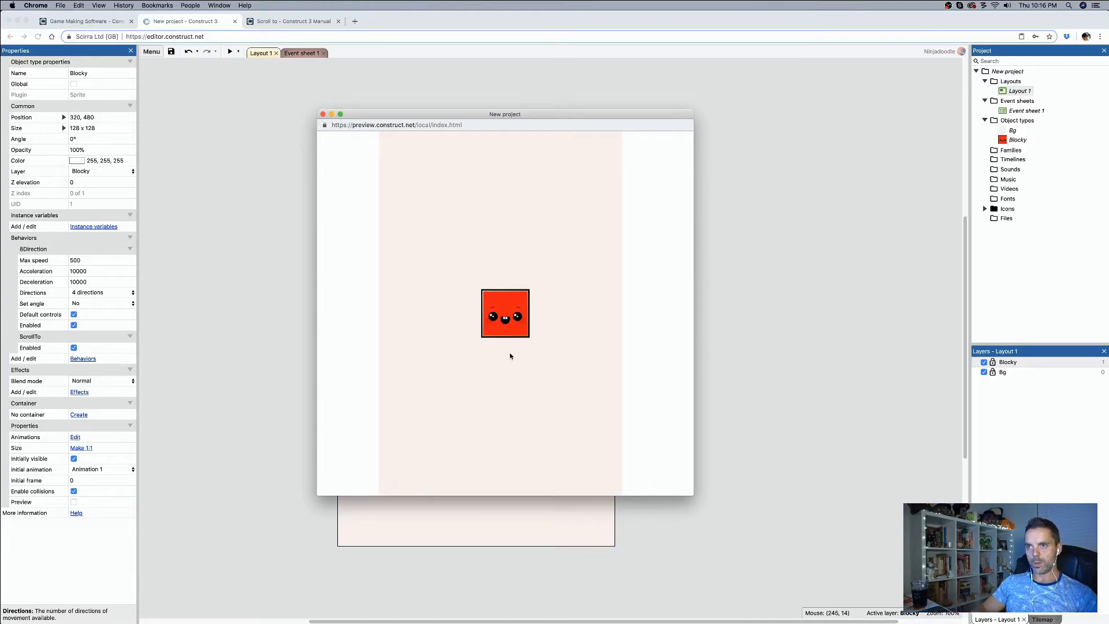
key("Left")
key("Left")
key("Left")
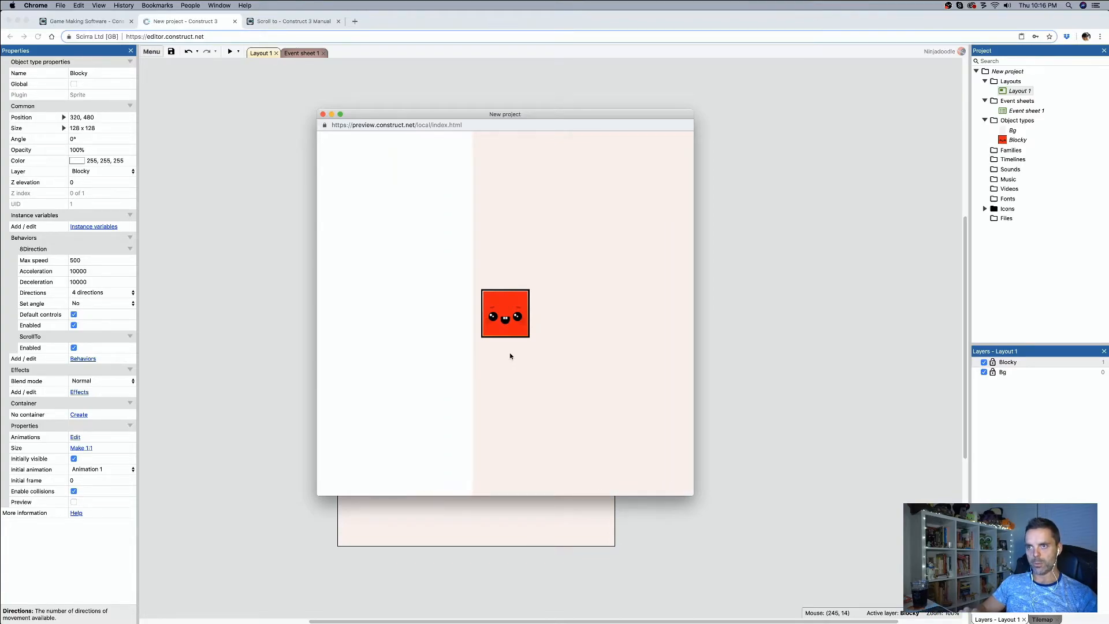
key("Right")
key("Left")
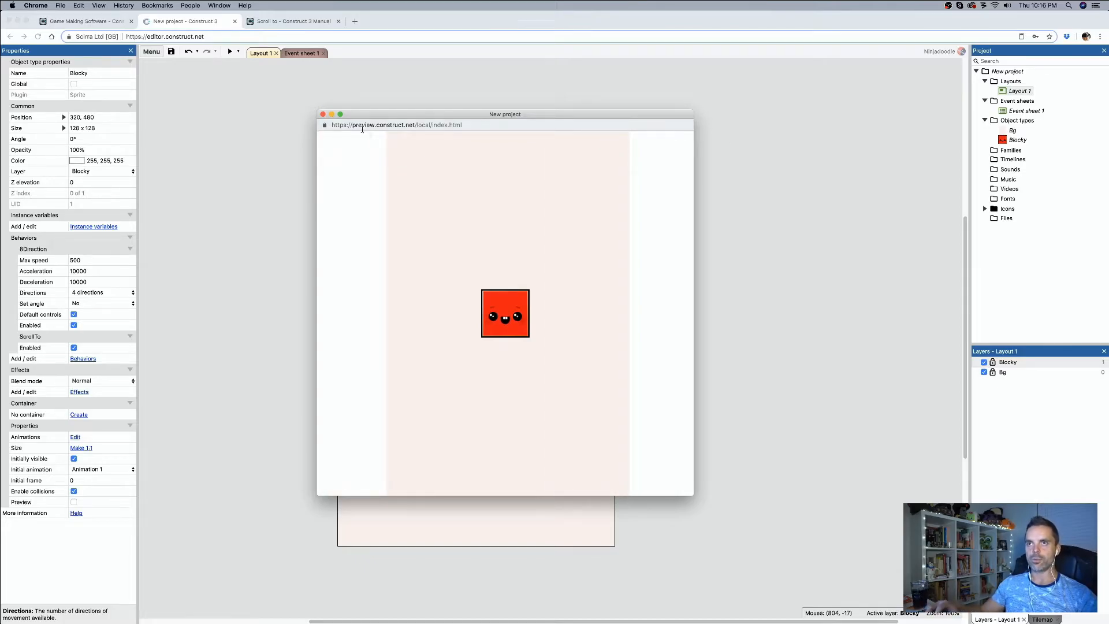
left_click(322, 114)
Step: Remove the ScrollTo behavior from Blocky, keeping only 8Direction
left_click(622, 352)
left_click(491, 340)
left_click(83, 359)
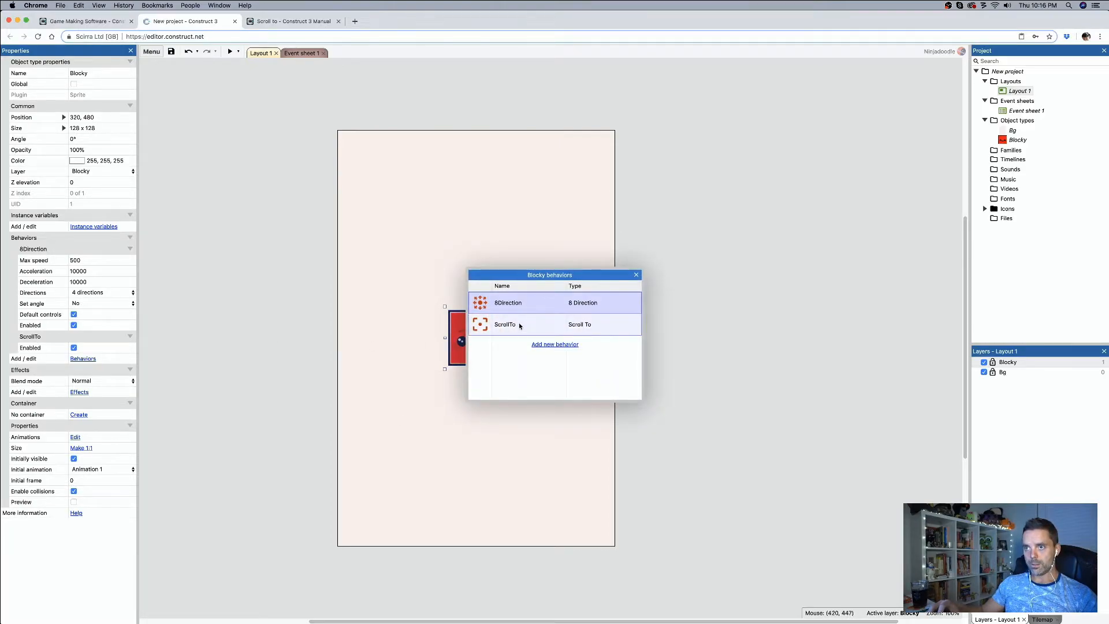
left_click(586, 324)
key("Delete")
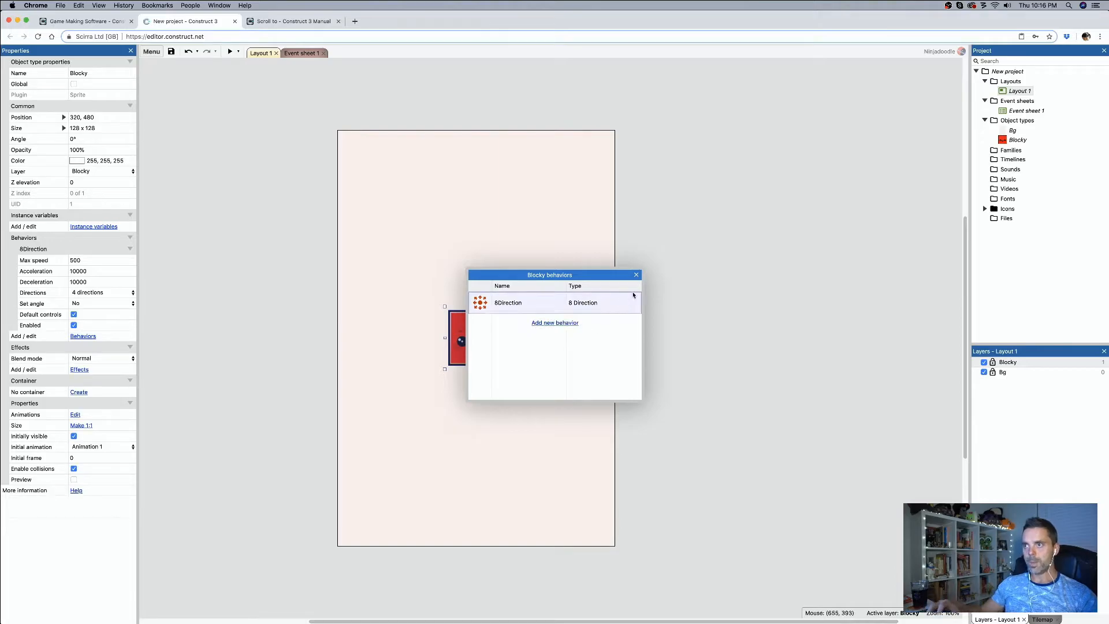
left_click(636, 274)
left_click(742, 357)
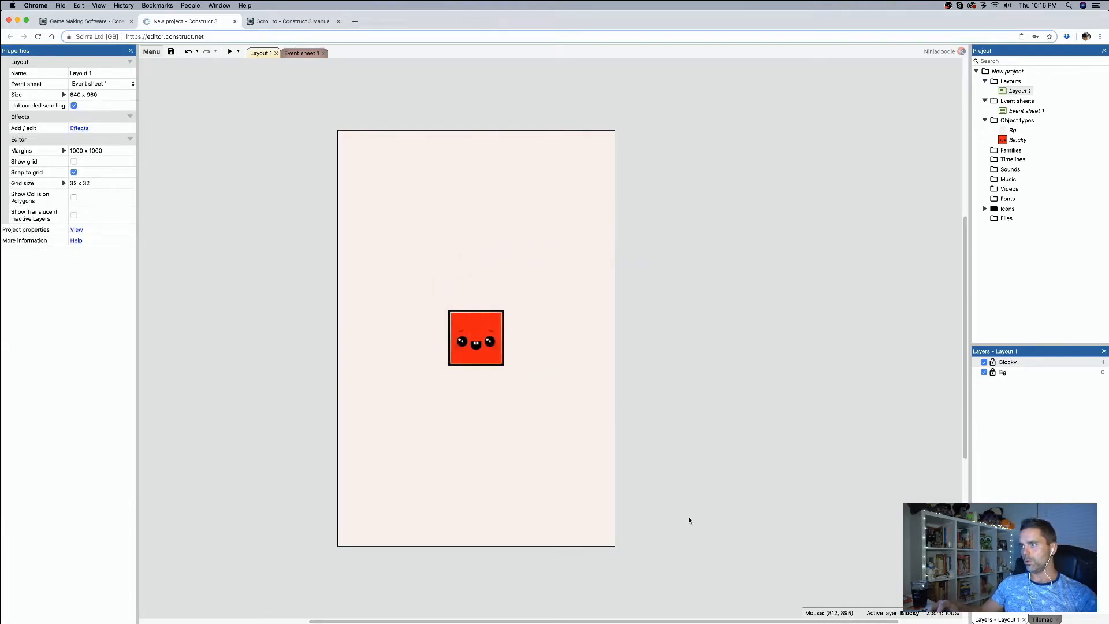
Step: Insert a new Sprite object beside the layout page and resize its image canvas to 64 x 64 pixels
double_click(685, 454)
double_click(588, 280)
left_click(690, 376)
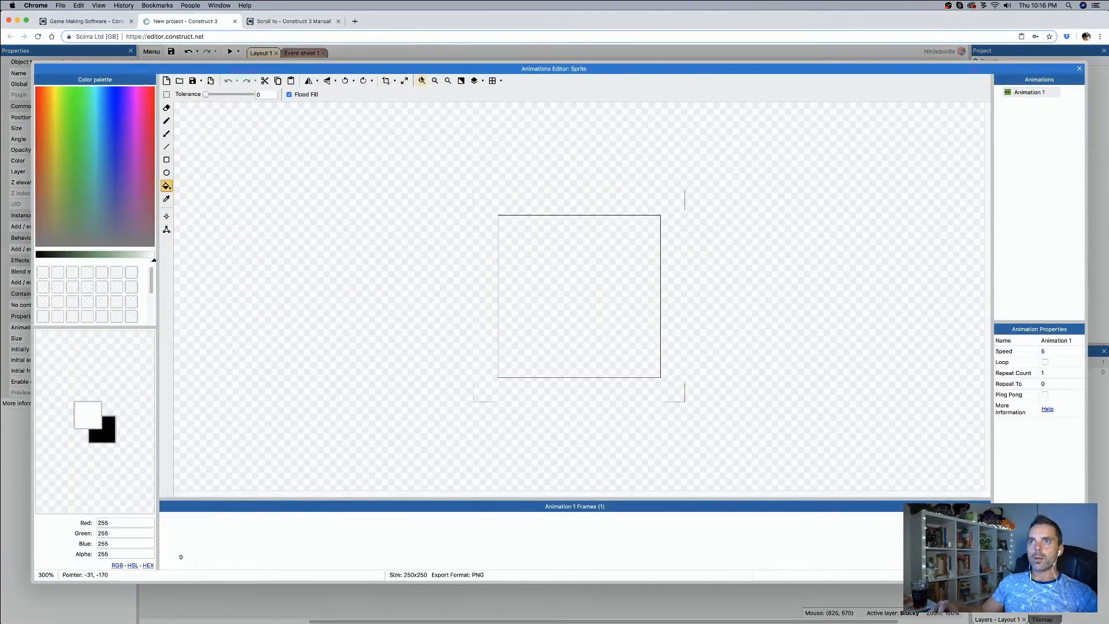
left_click(405, 81)
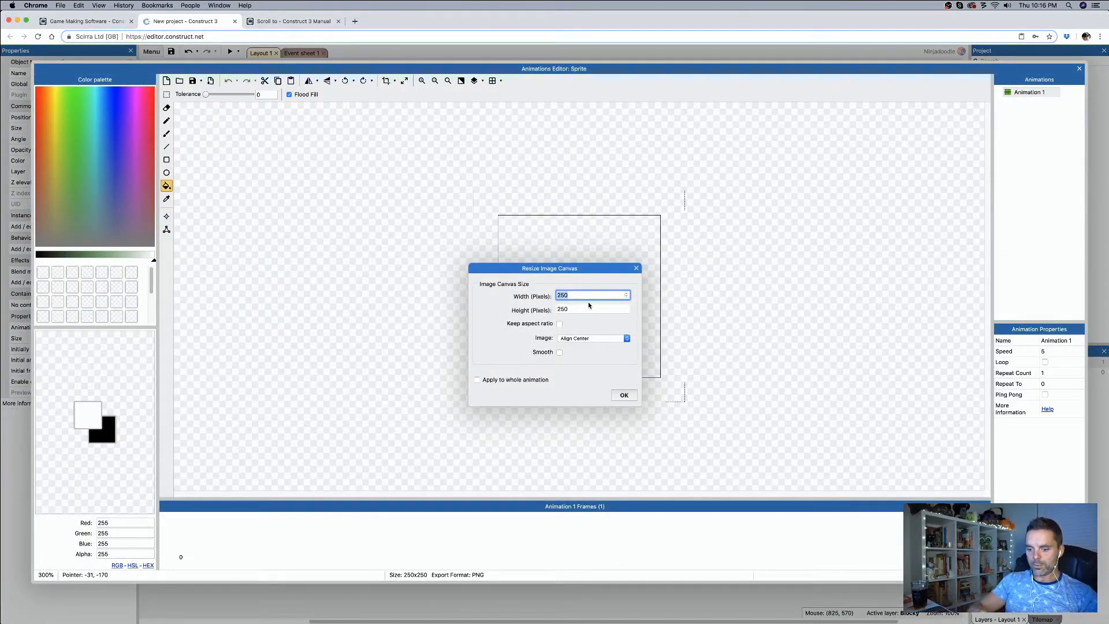
type("64")
key("Tab")
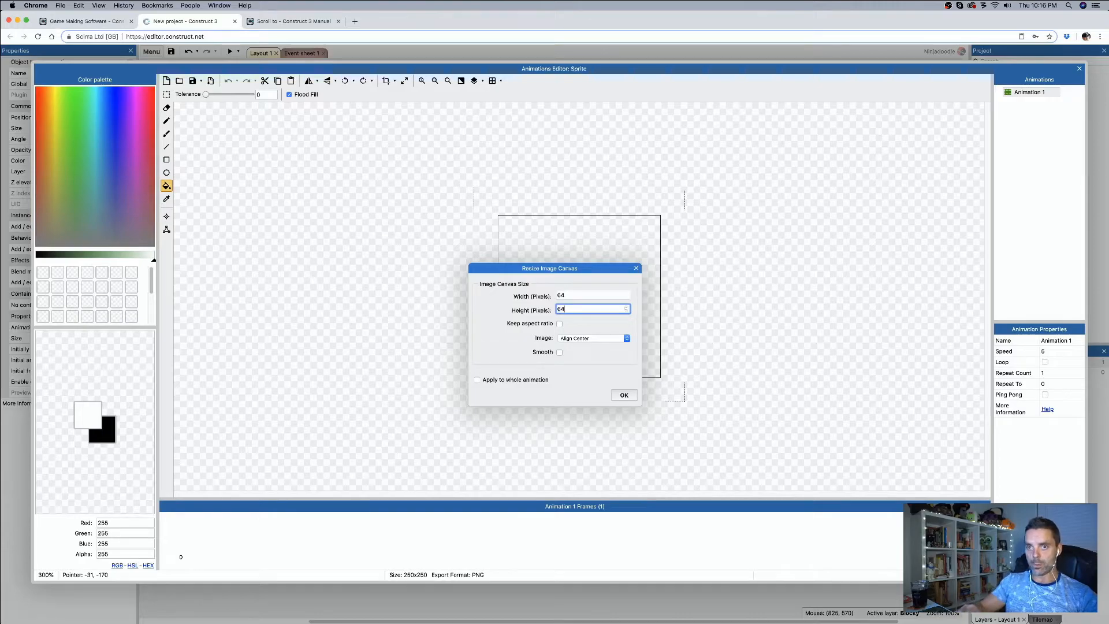
key("Return")
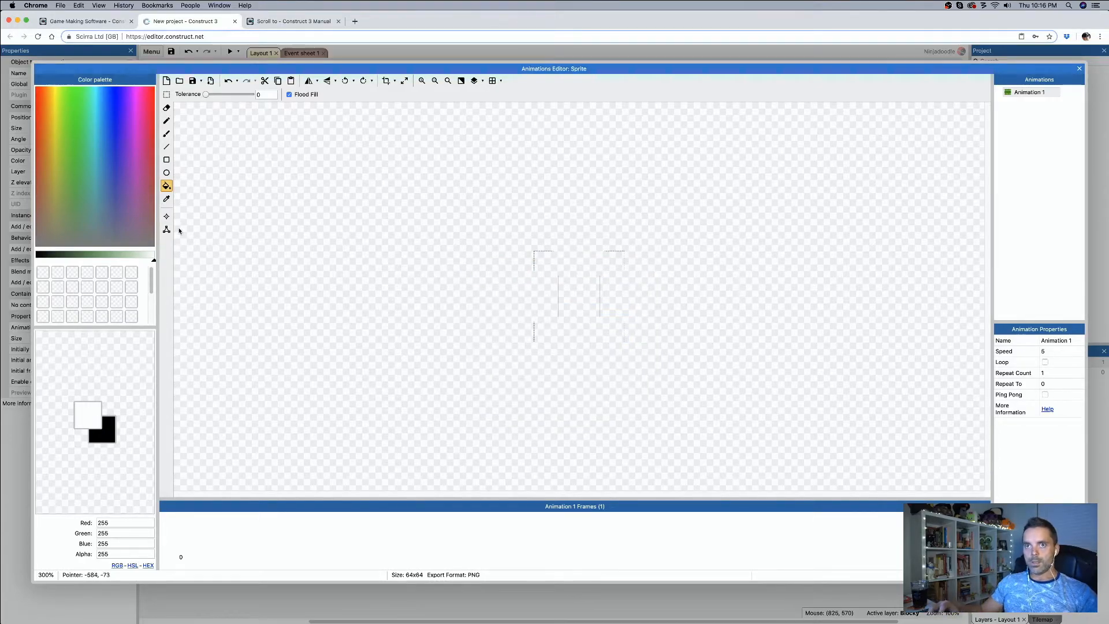
Step: Fill the new sprite's image with white and place the sprite over Blocky's centre at 320, 480
left_click(566, 313)
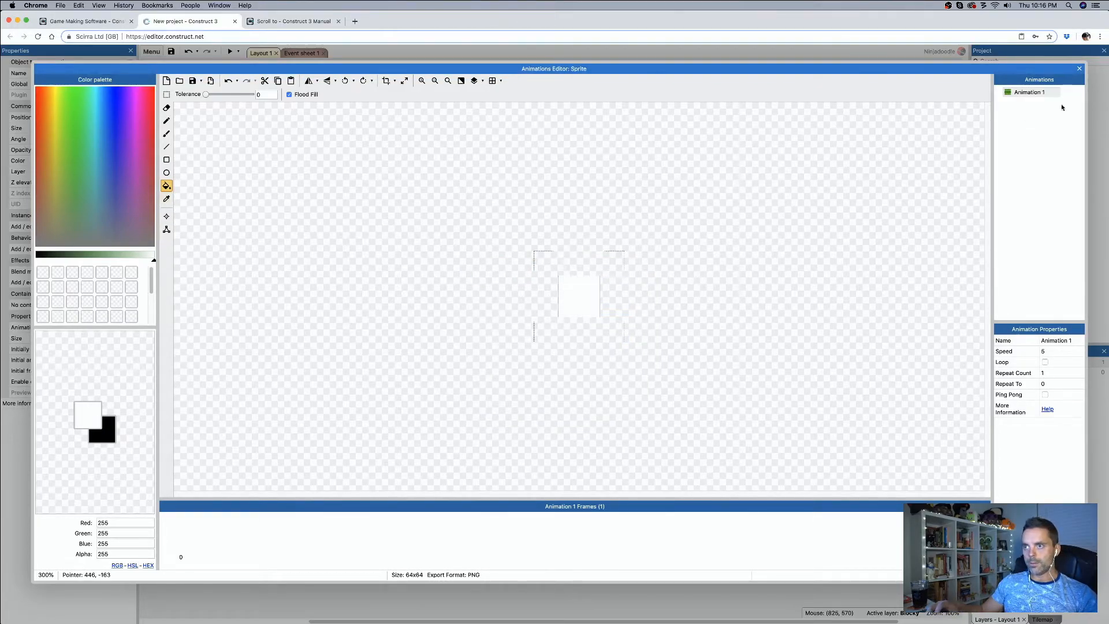
left_click(1079, 69)
left_click(705, 384)
left_click_drag(705, 384, 484, 343)
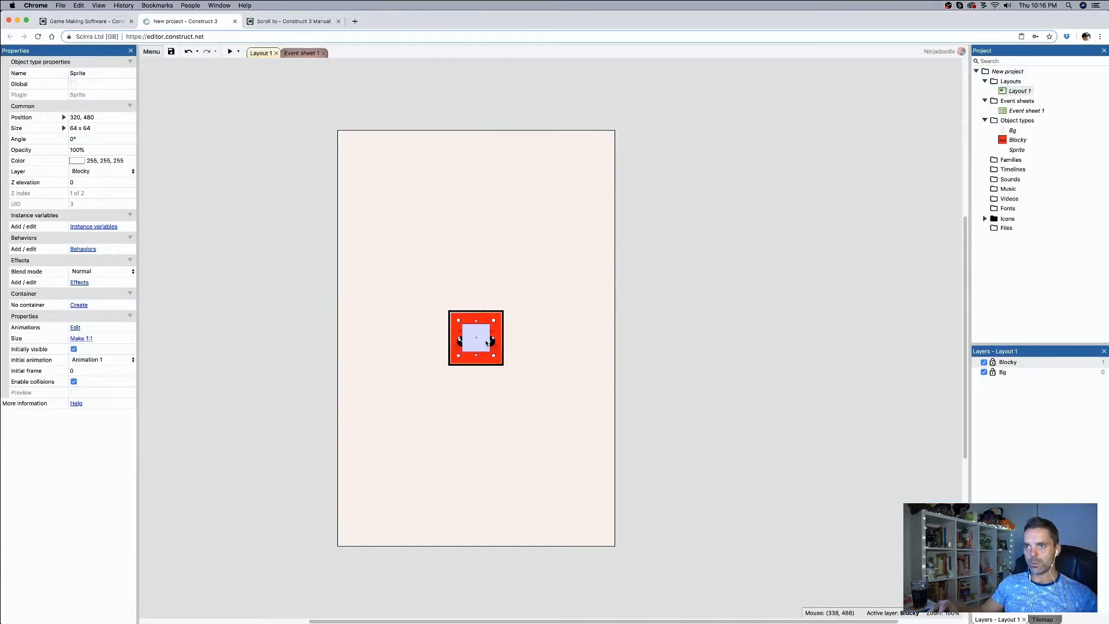
Step: Add the Scroll To behavior to the white sprite
left_click(82, 249)
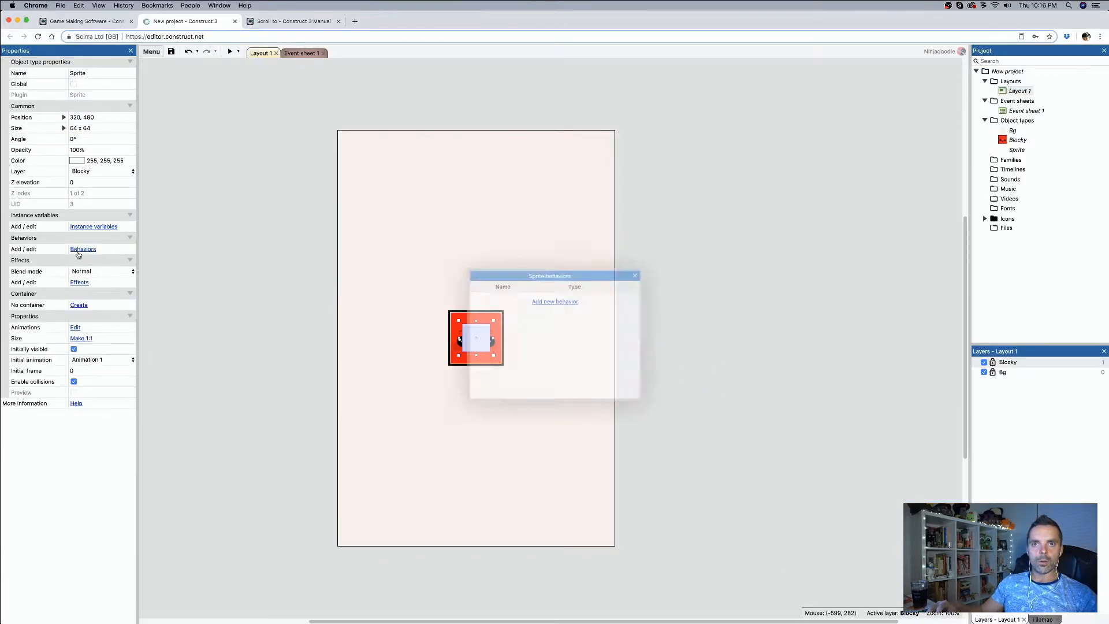
left_click(555, 301)
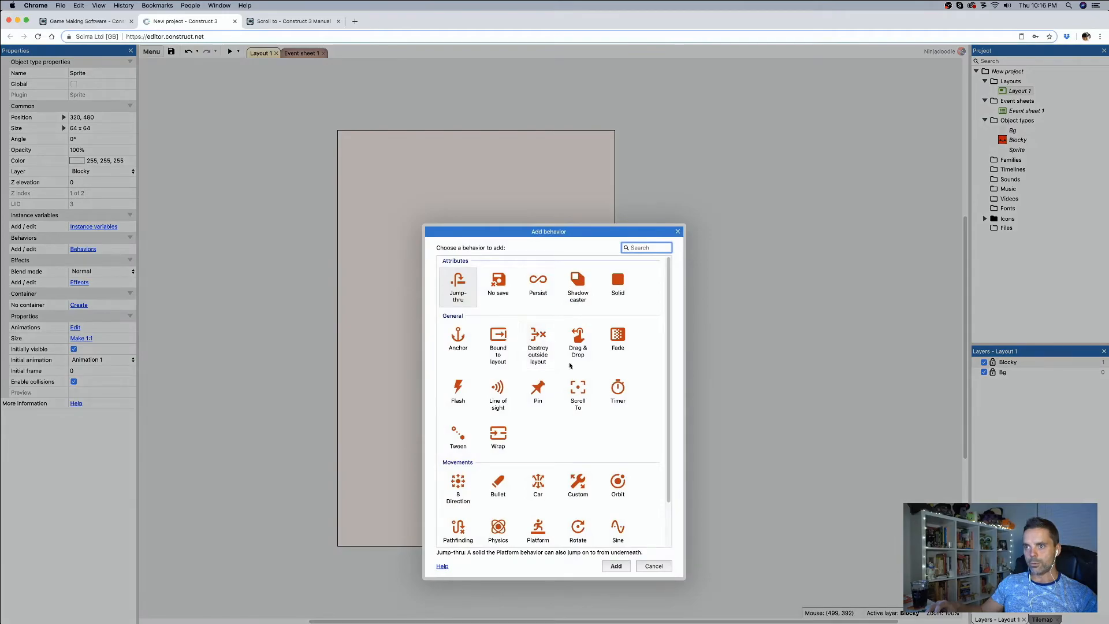
double_click(578, 383)
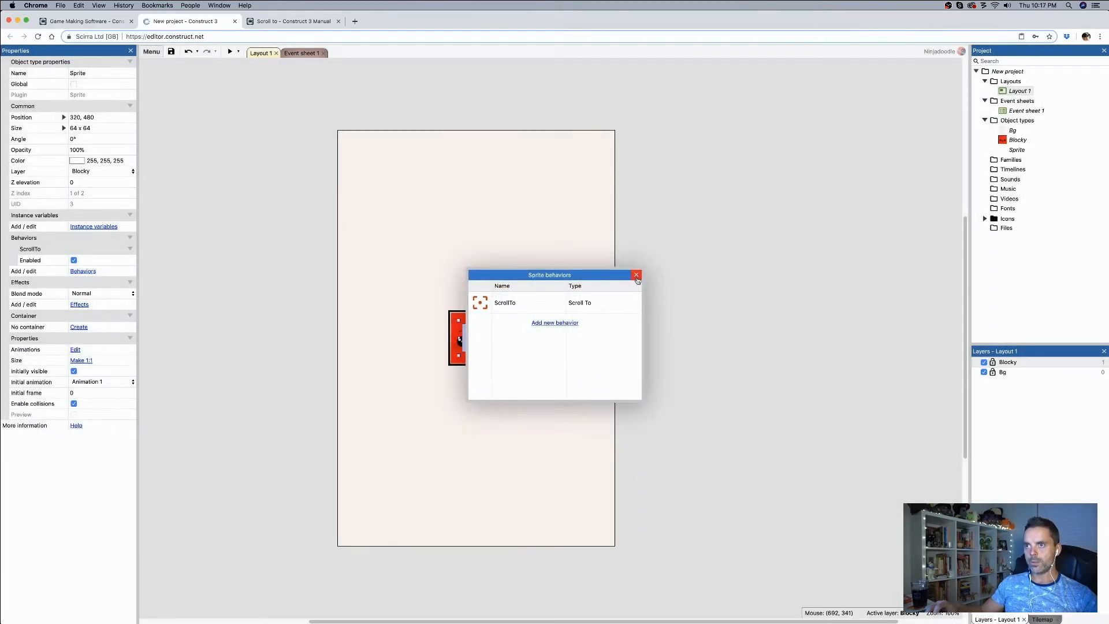
left_click(636, 275)
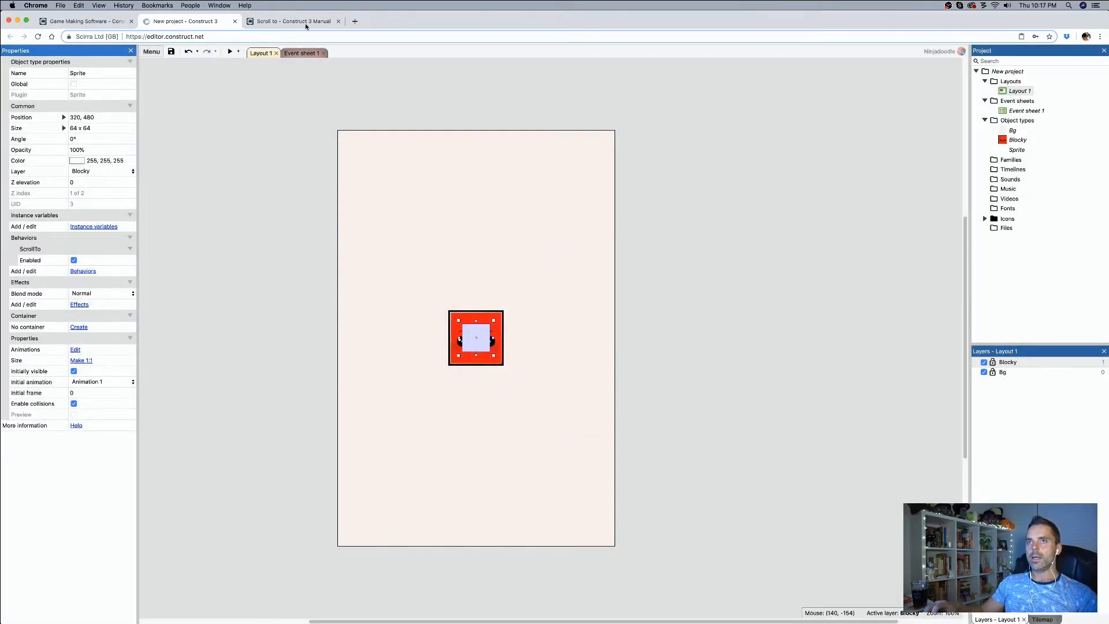
Step: Preview the layout and move Blocky away from the white sprite to check which object the view follows
left_click(230, 52)
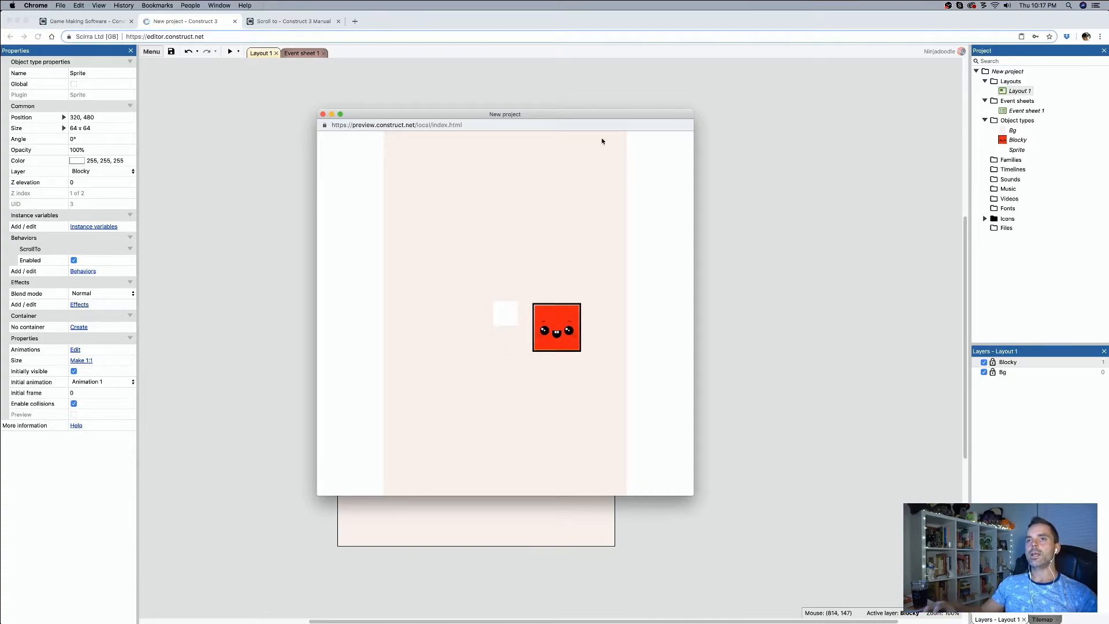
left_click(323, 114)
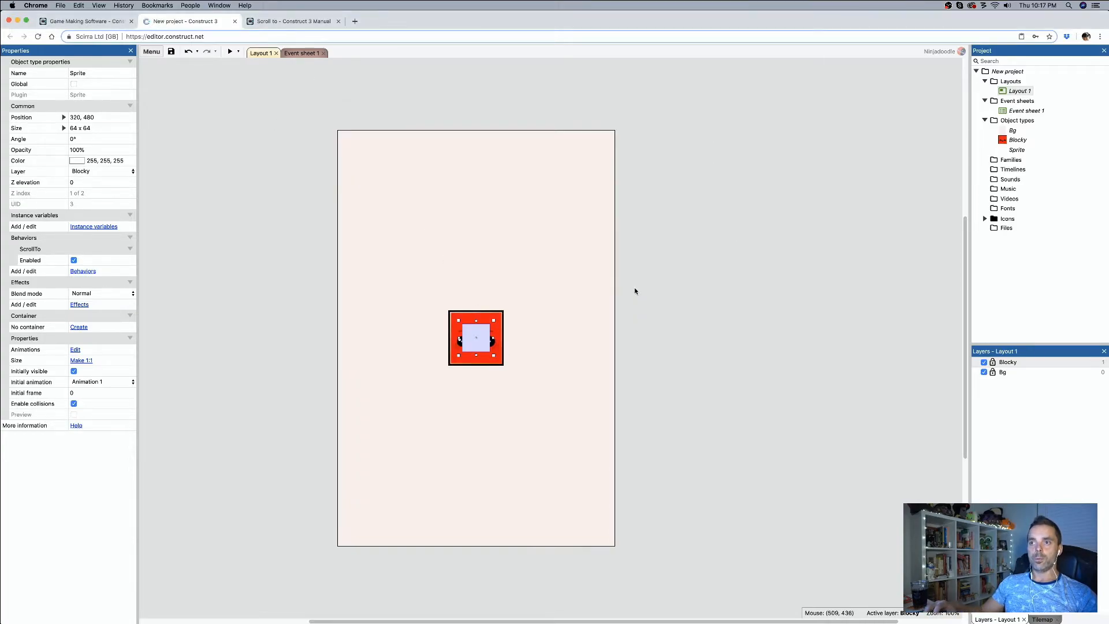
left_click(538, 337)
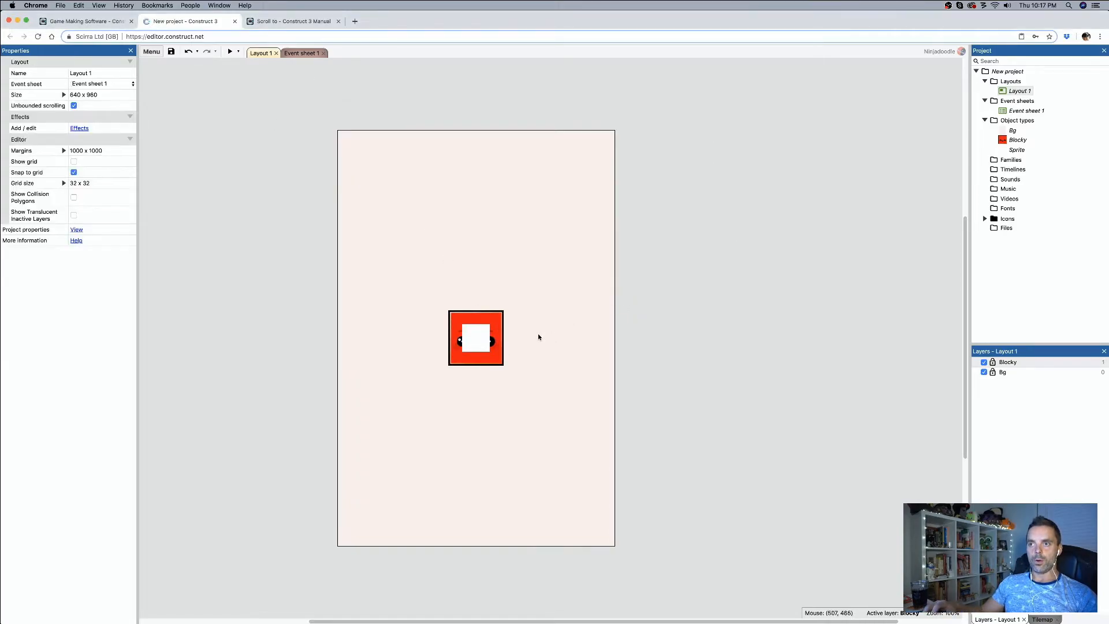
Step: Add the Tween behavior to the white sprite
left_click(483, 342)
left_click(84, 272)
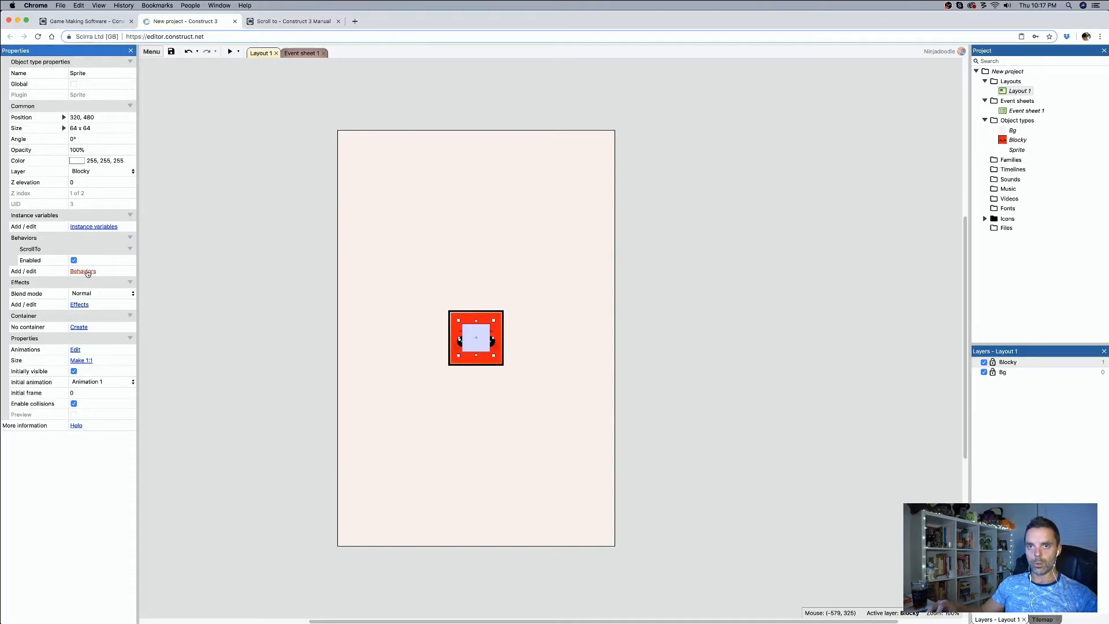
left_click(549, 324)
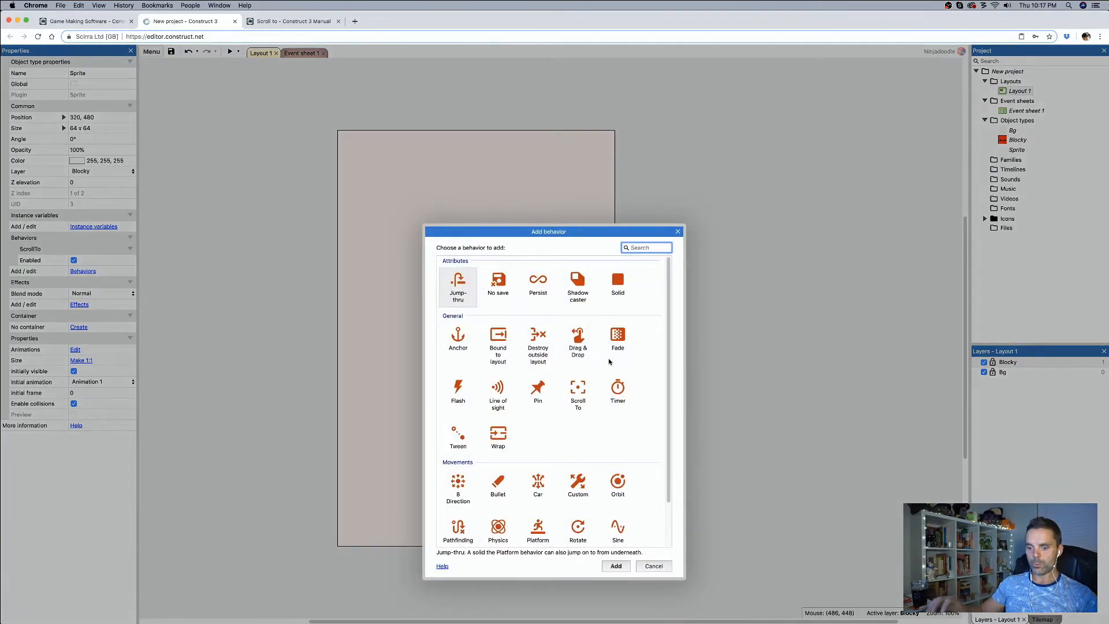
type("tween")
key("Return")
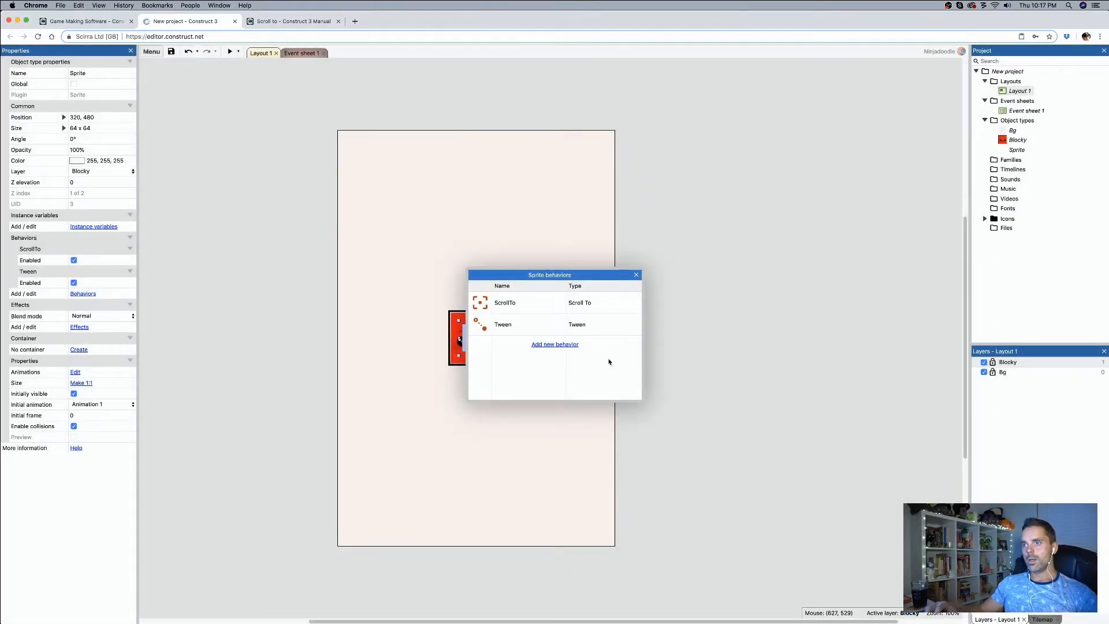
left_click(637, 275)
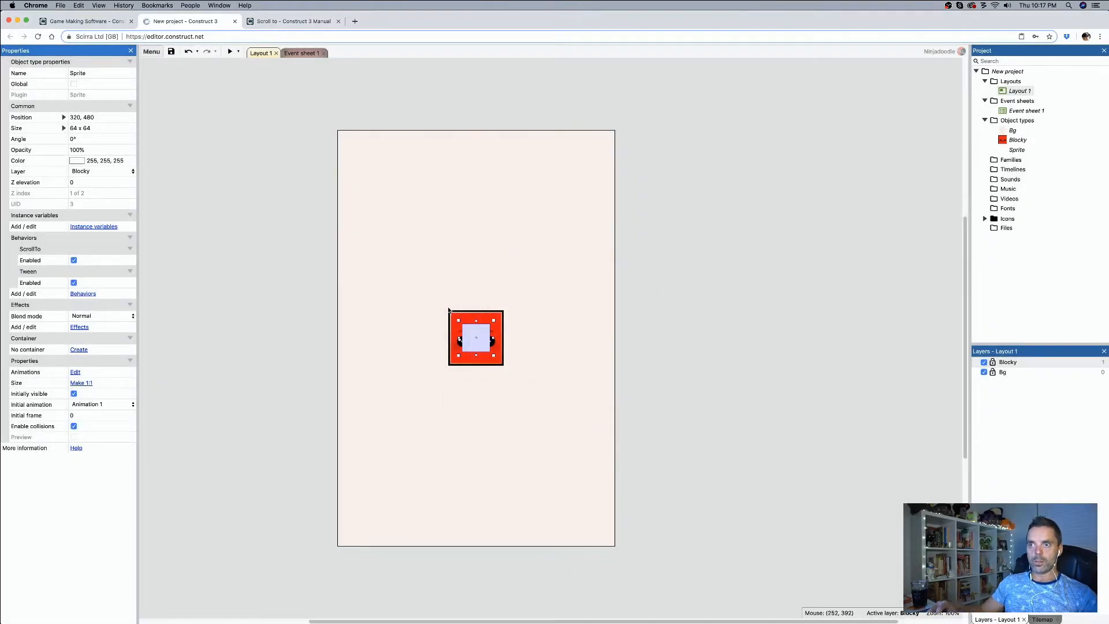
Step: Add a System event to the event sheet that runs every 0.1 seconds
left_click(300, 53)
left_click(180, 102)
double_click(455, 275)
scroll(603, 371, "down", 10)
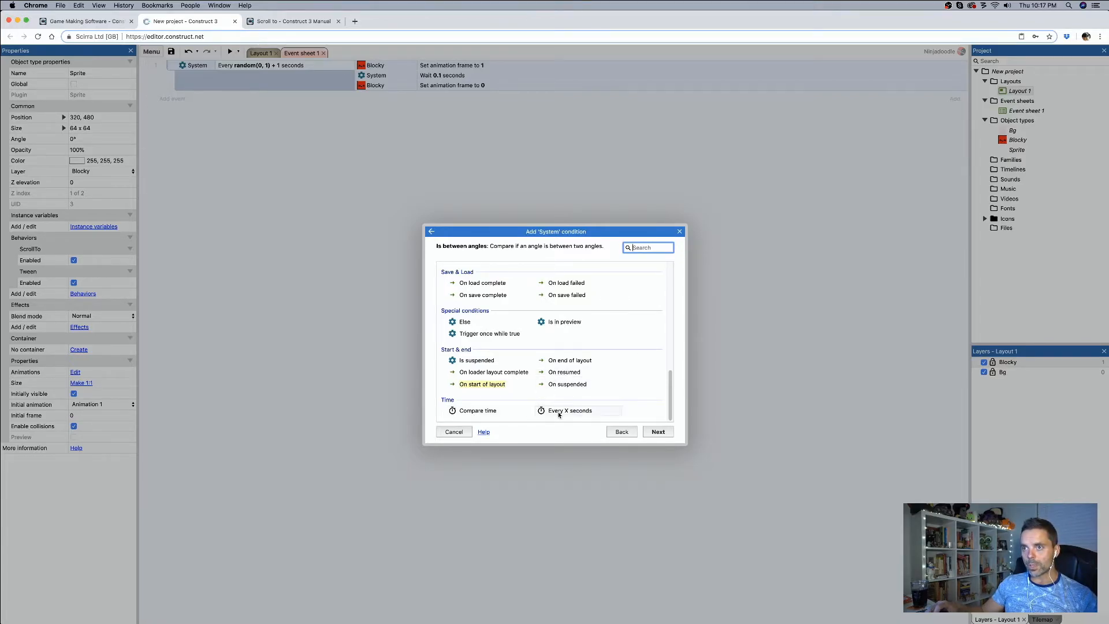
scroll(545, 407, "up", 5)
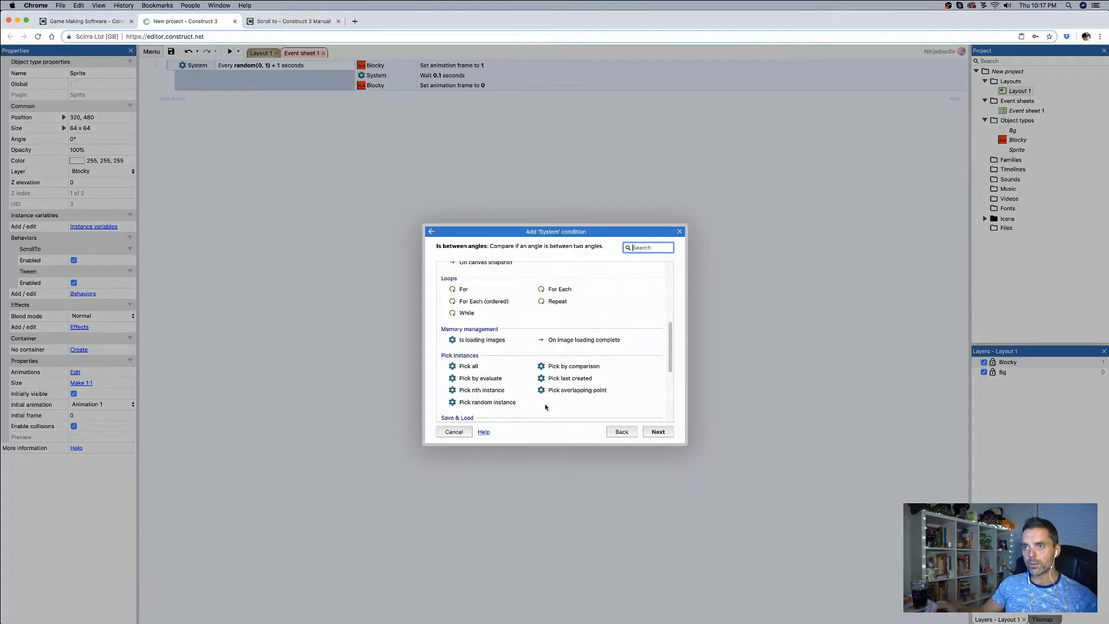
scroll(545, 408, "up", 3)
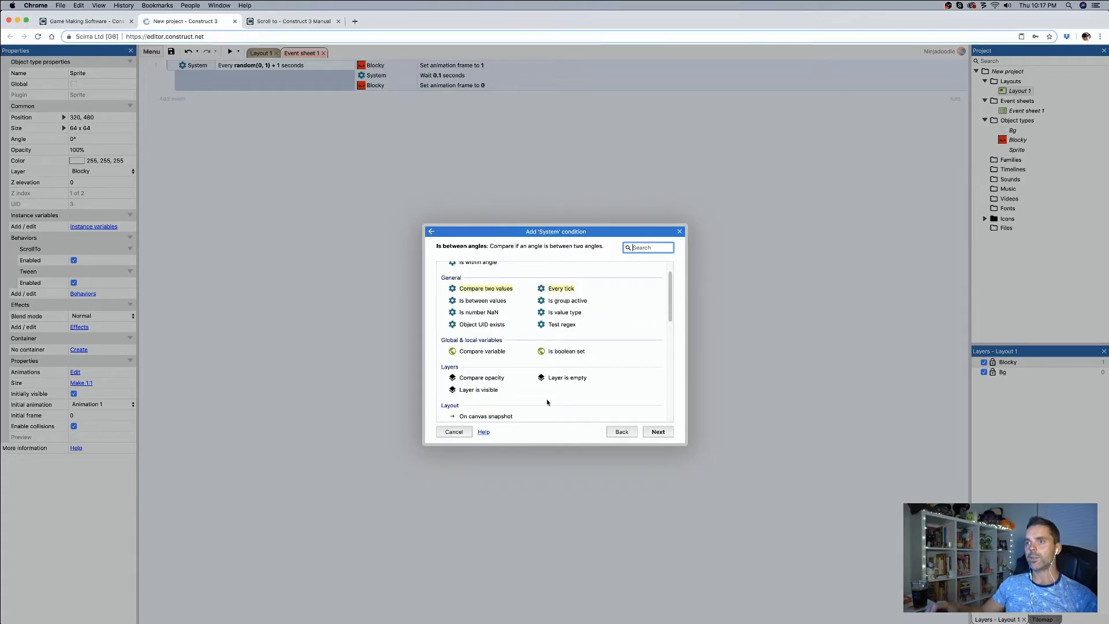
left_click(558, 290)
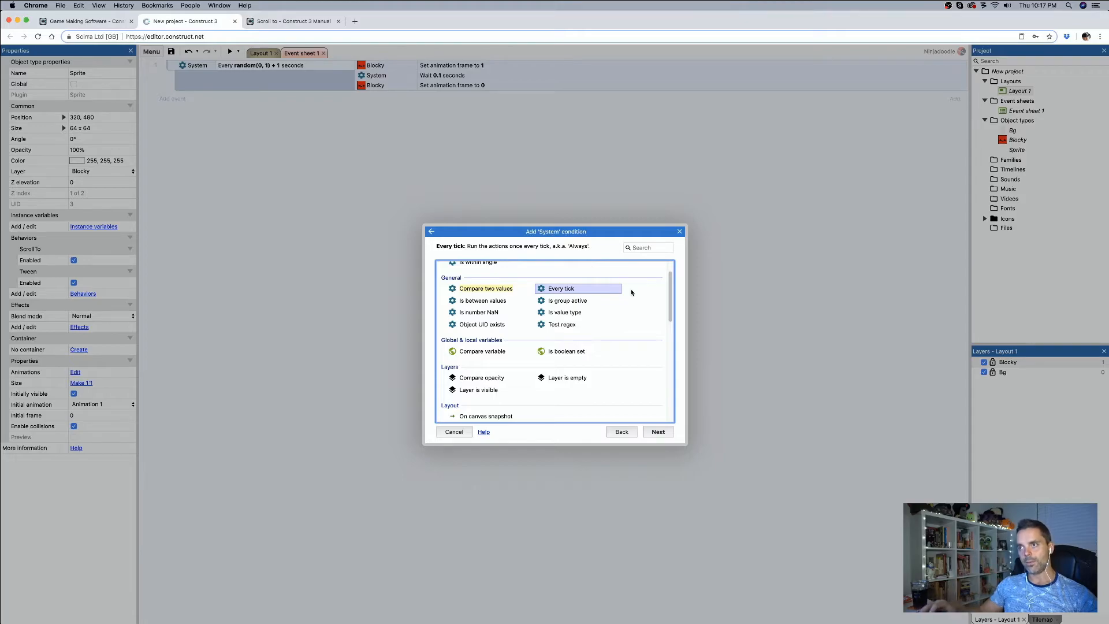
left_click_drag(672, 299, 671, 396)
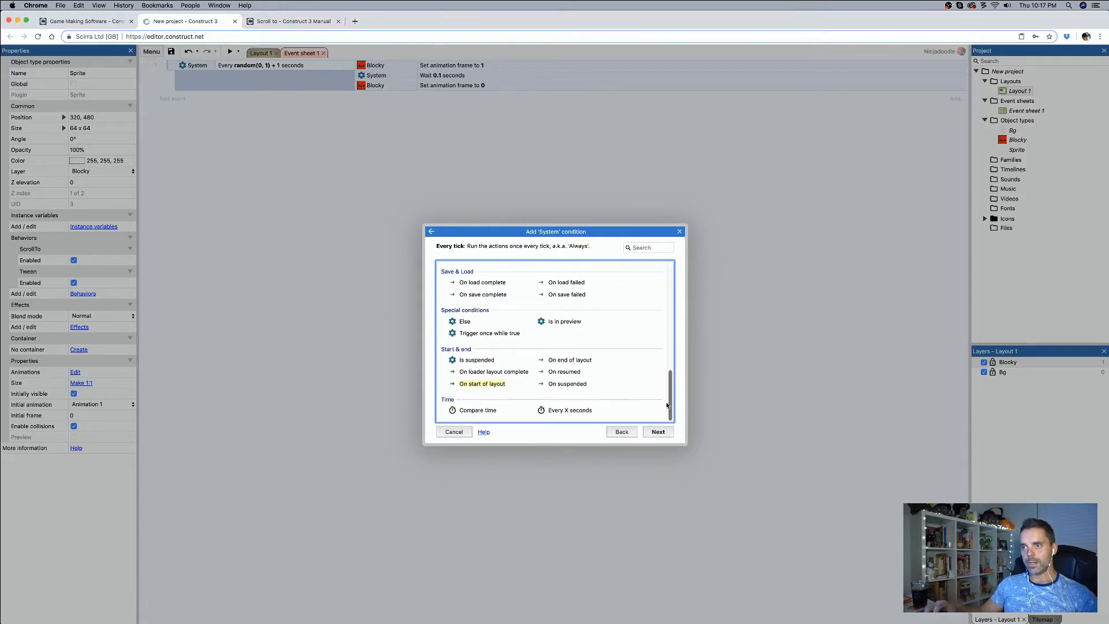
double_click(559, 410)
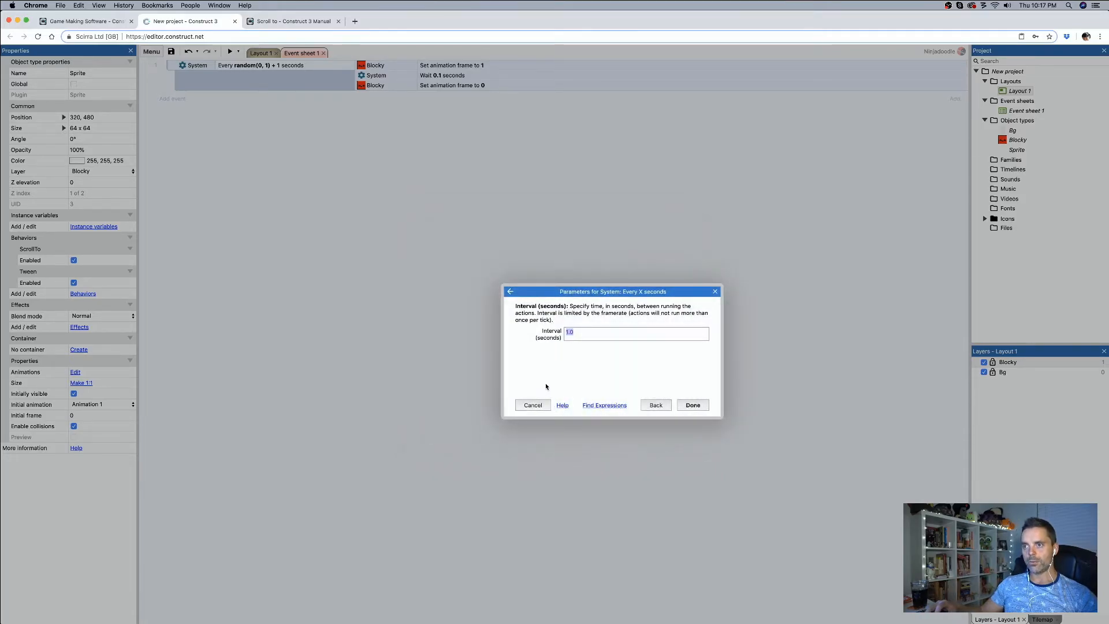
type("0.1")
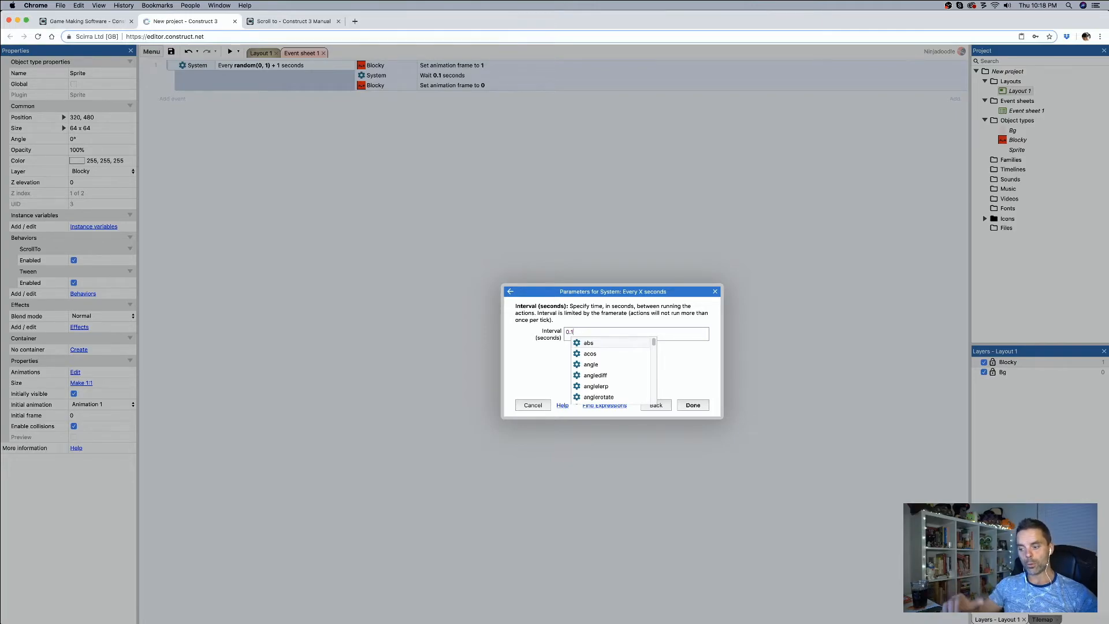
key("Escape")
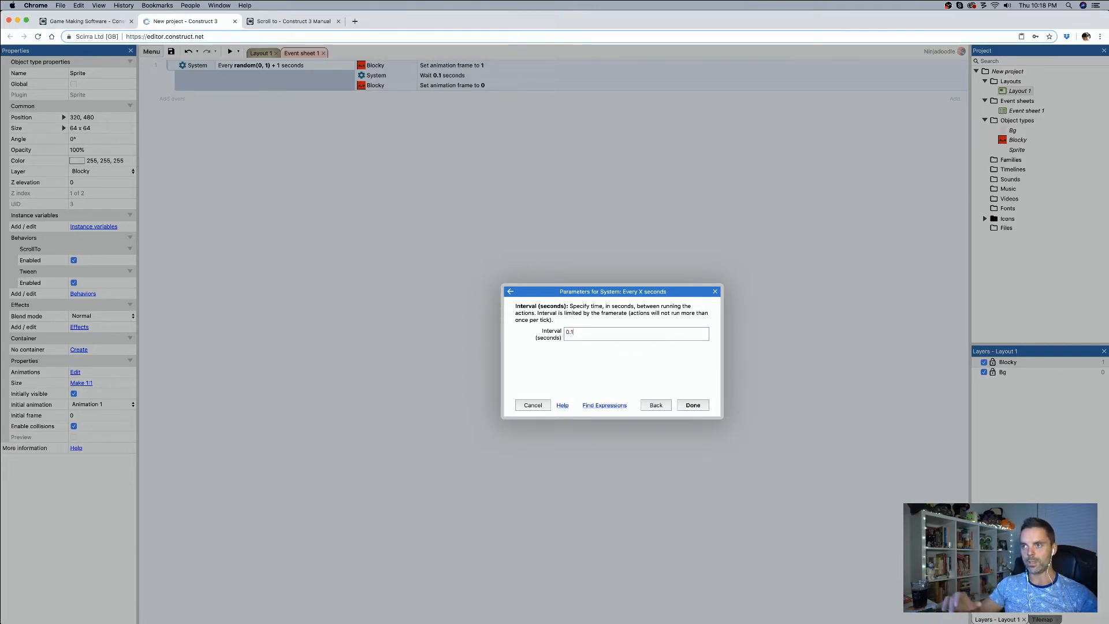
left_click(691, 406)
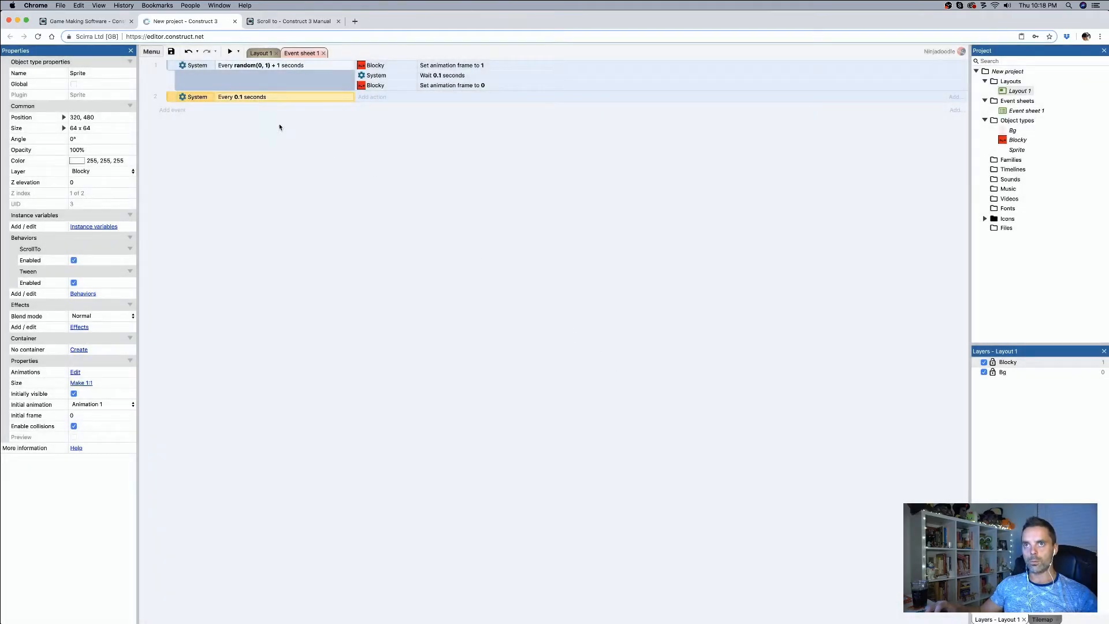
Step: Rename the white sprite on the layout as Cam
left_click(366, 97)
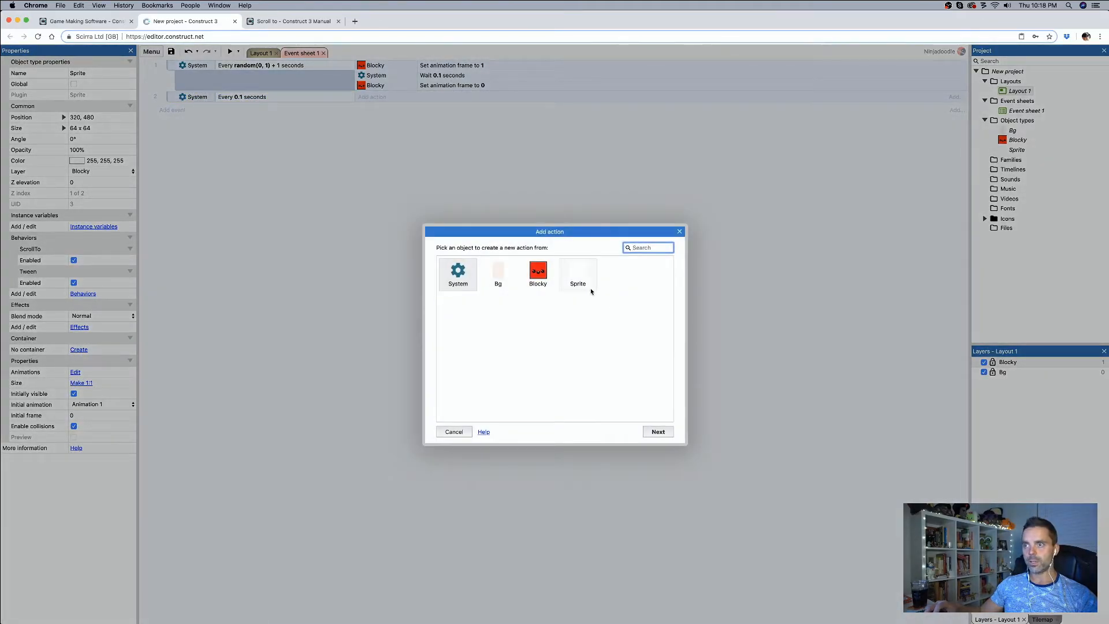
left_click(679, 231)
left_click(260, 53)
left_click(588, 340)
left_click(485, 337)
left_click(108, 74)
type("Cam")
key("Return")
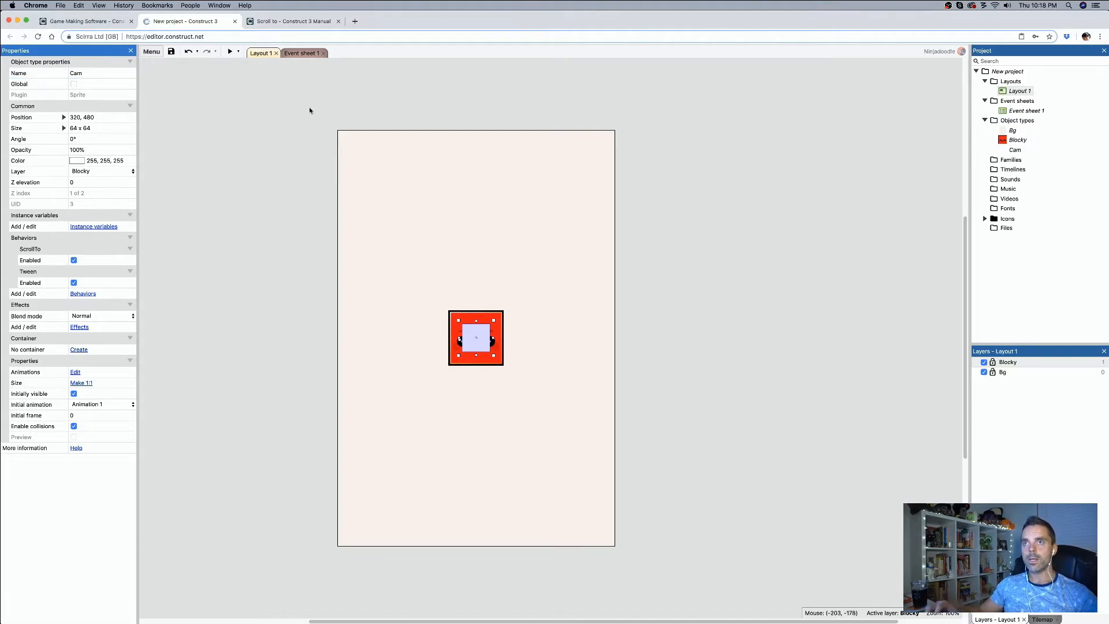
Step: Choose Cam's Tween (two properties) action for the event that runs every 0.1 seconds
left_click(302, 53)
left_click(364, 98)
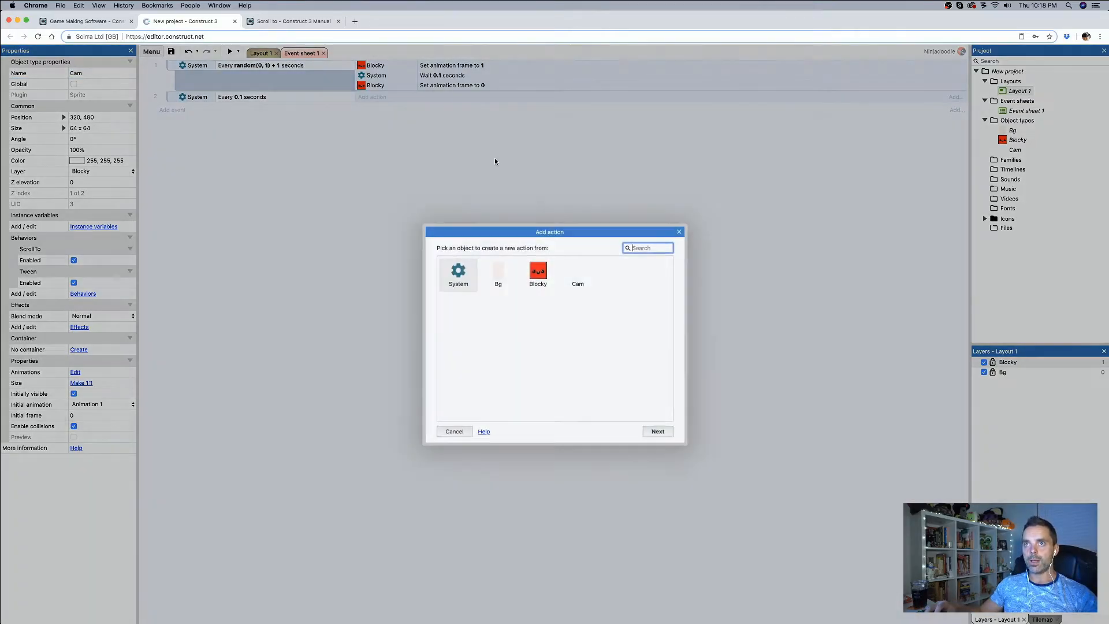
left_click(585, 277)
double_click(584, 277)
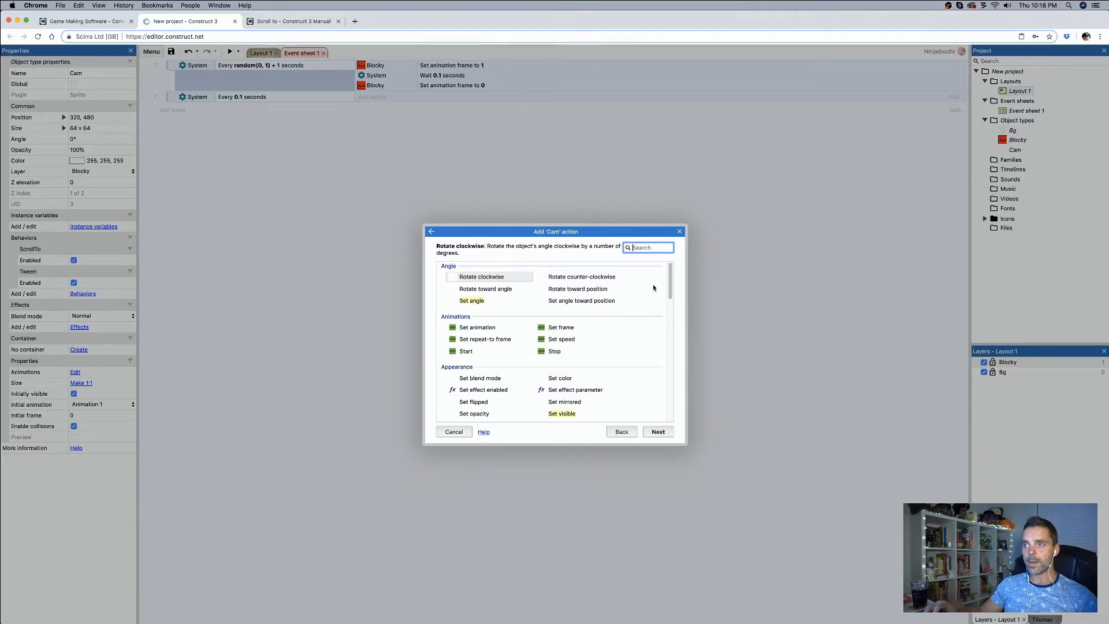
type("twee")
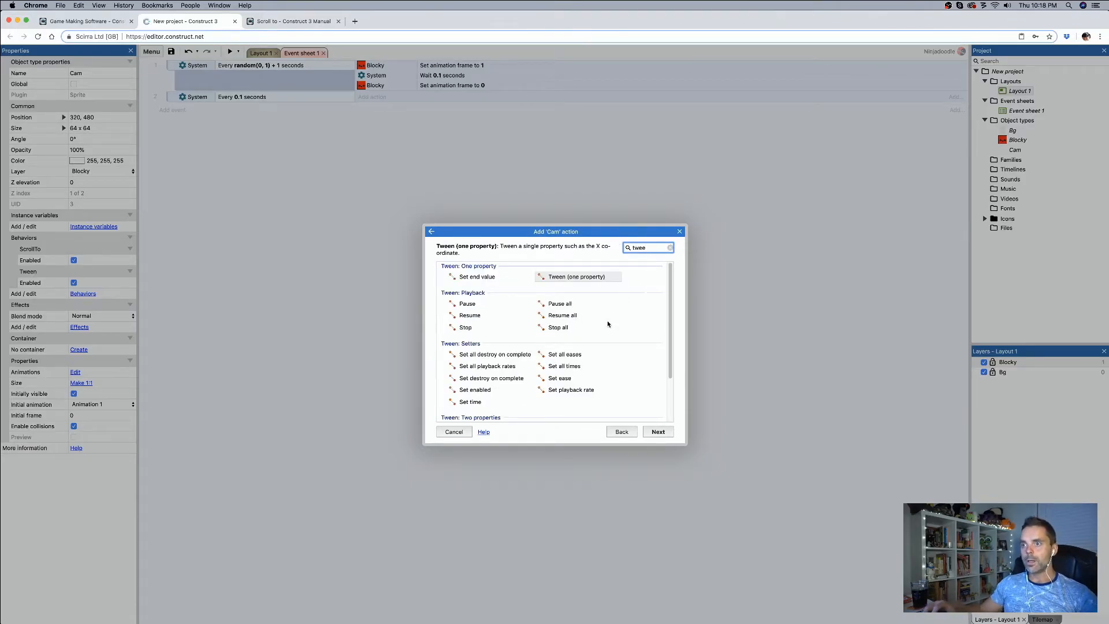
scroll(600, 347, "down", 3)
double_click(599, 372)
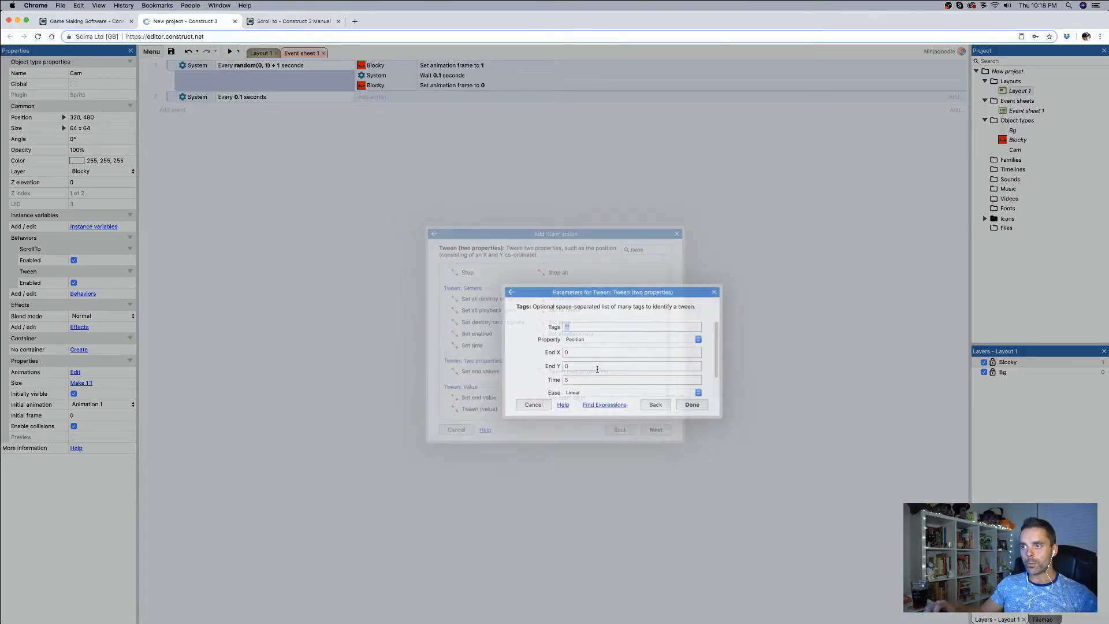
Step: Set the position tween to end at Blocky.X and Blocky.Y with a time of 0.5 seconds, and add the action
left_click(580, 352)
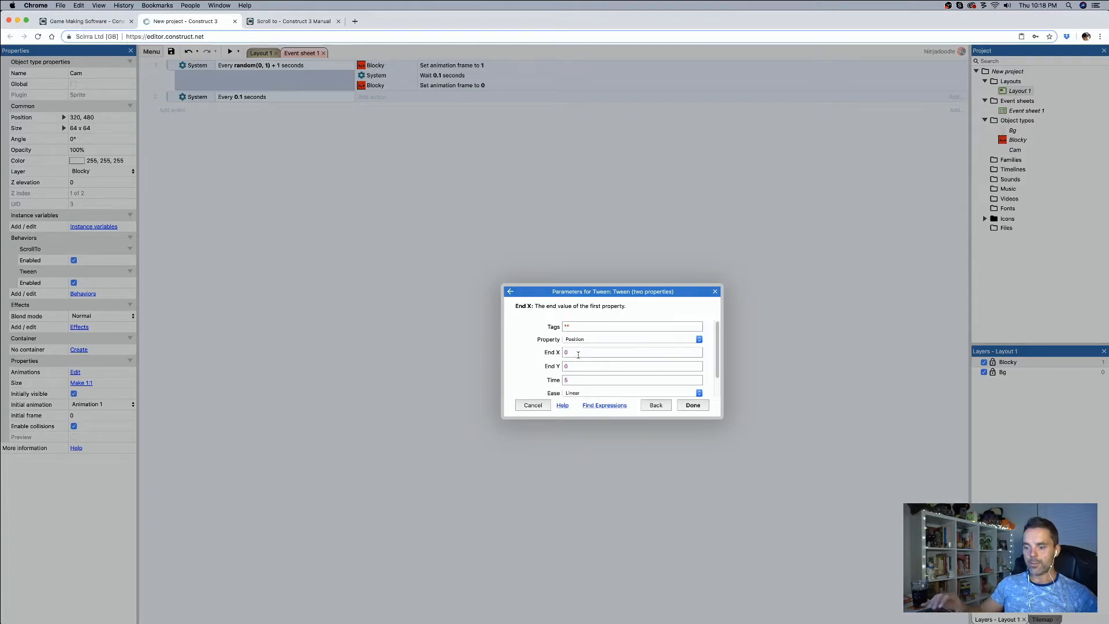
type("b")
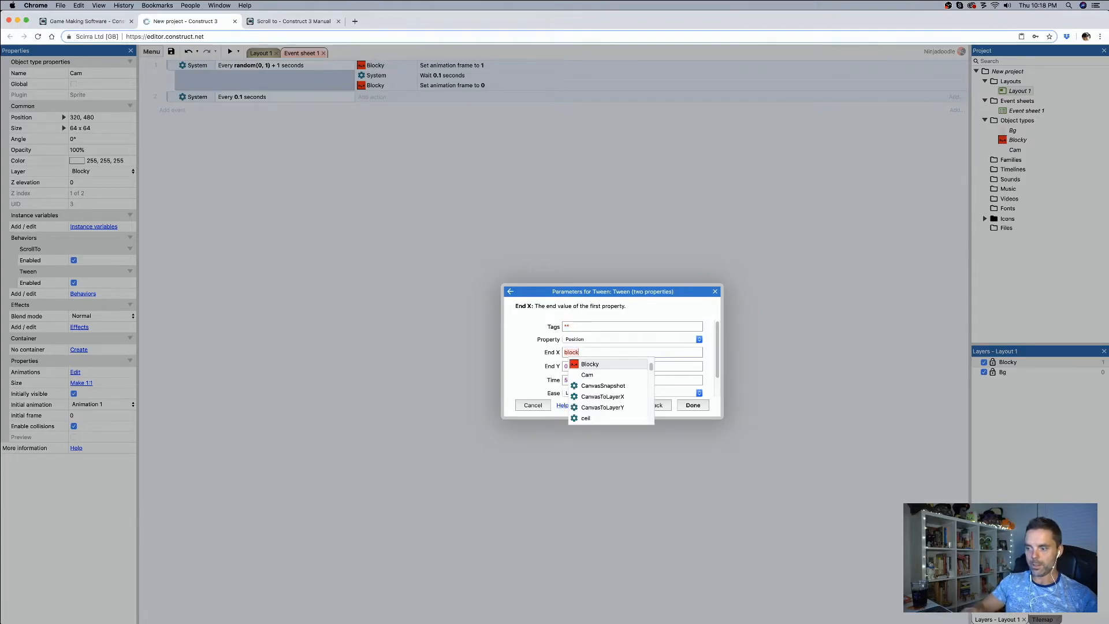
type("lock")
key("Return")
type(".X")
key("Return")
key("Tab")
type("block")
key("Return")
type(".y")
key("Return")
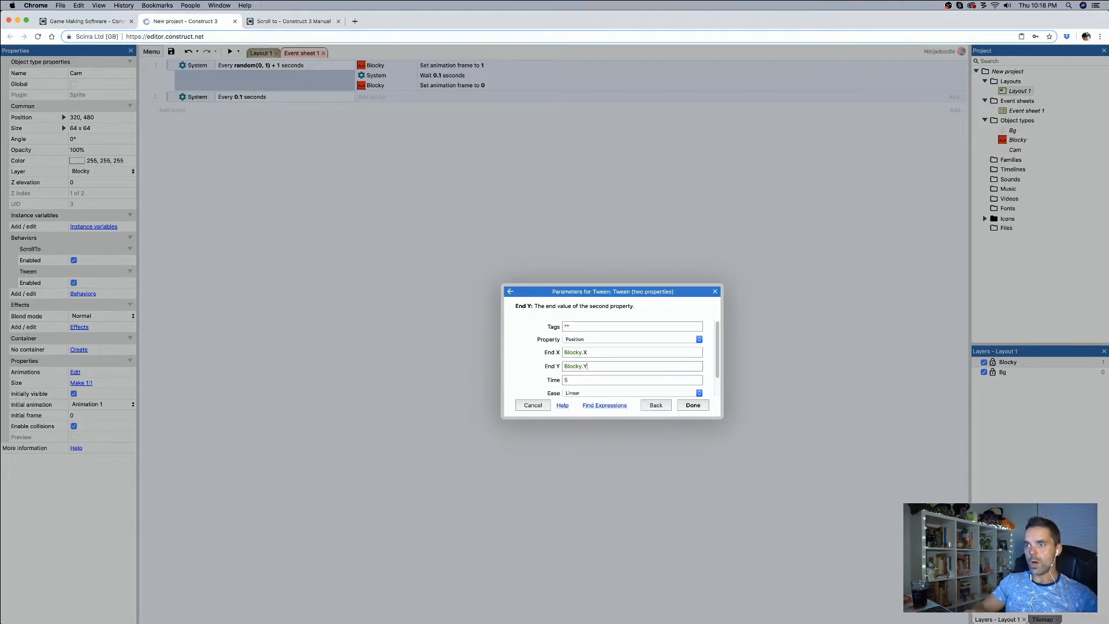
key("Tab")
type("0.5")
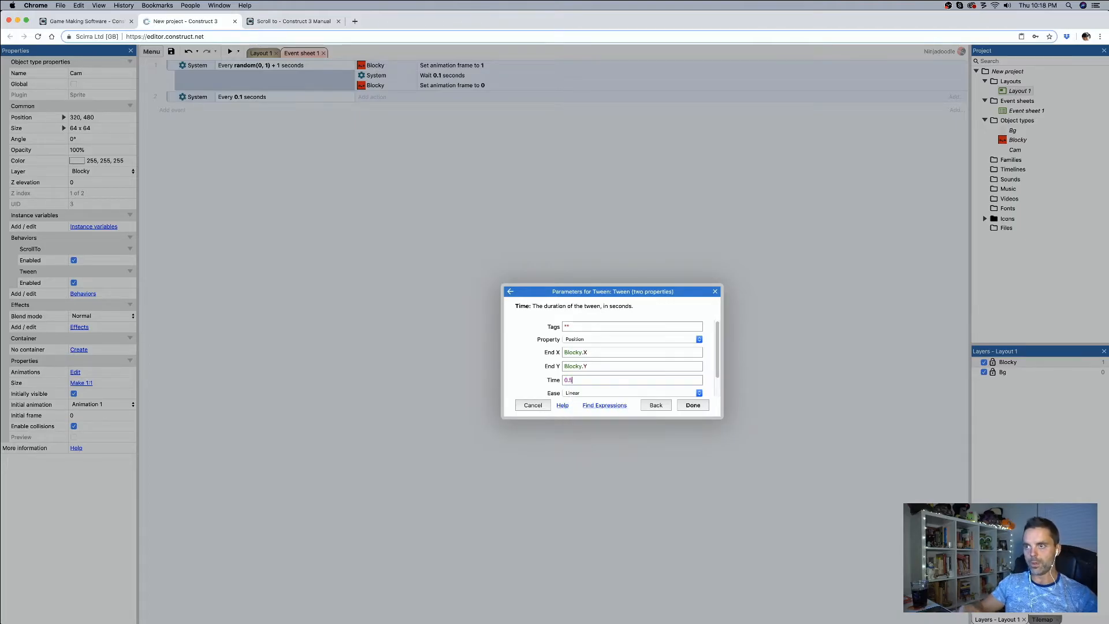
key("Return")
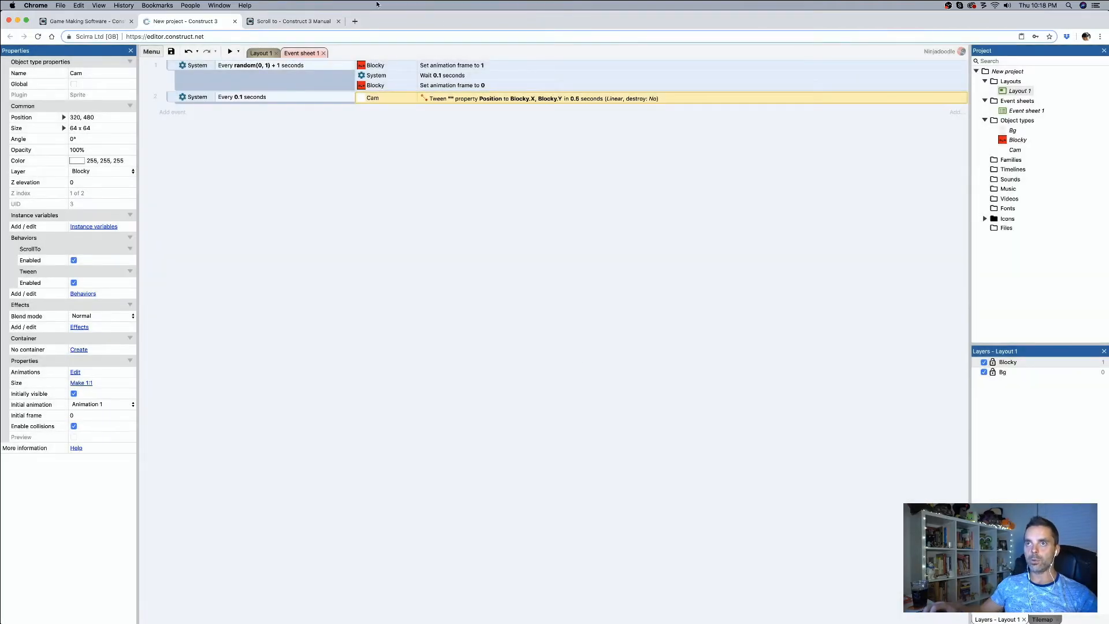
Step: Preview the project and move Blocky to check how Cam and the view follow it
left_click(229, 52)
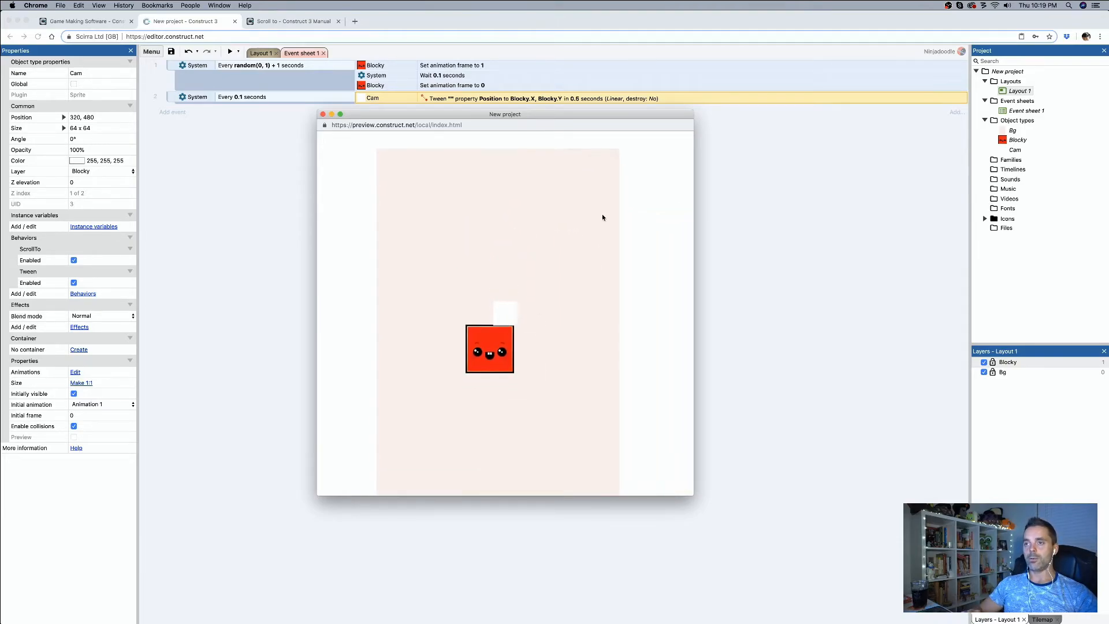
left_click(323, 114)
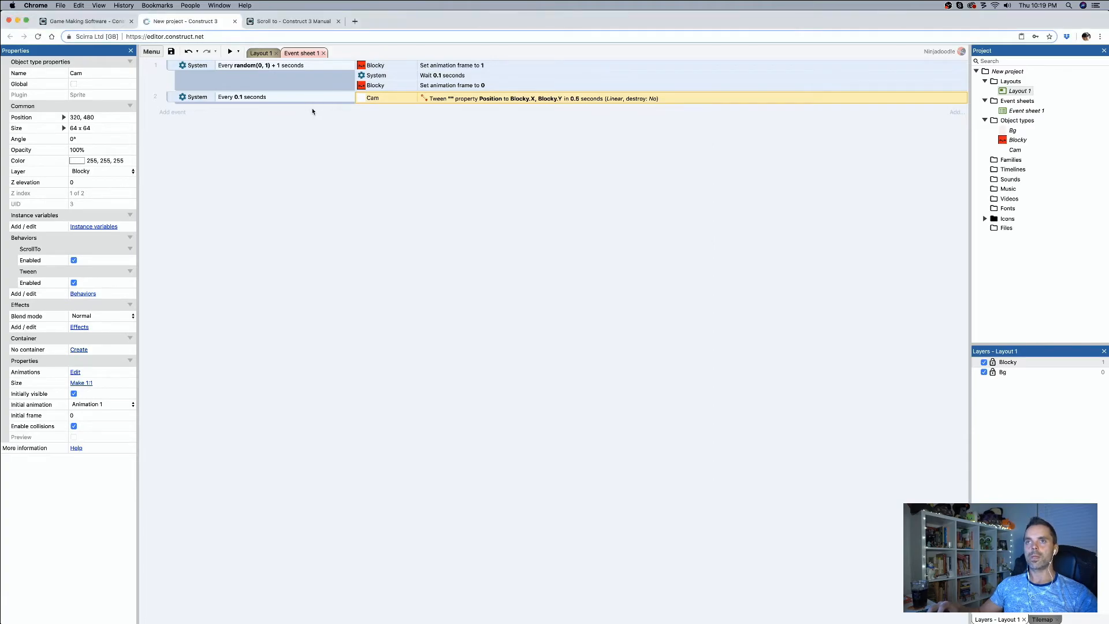
Step: Insert a Touch object into the project from Layout 1
left_click(267, 53)
left_click(649, 382)
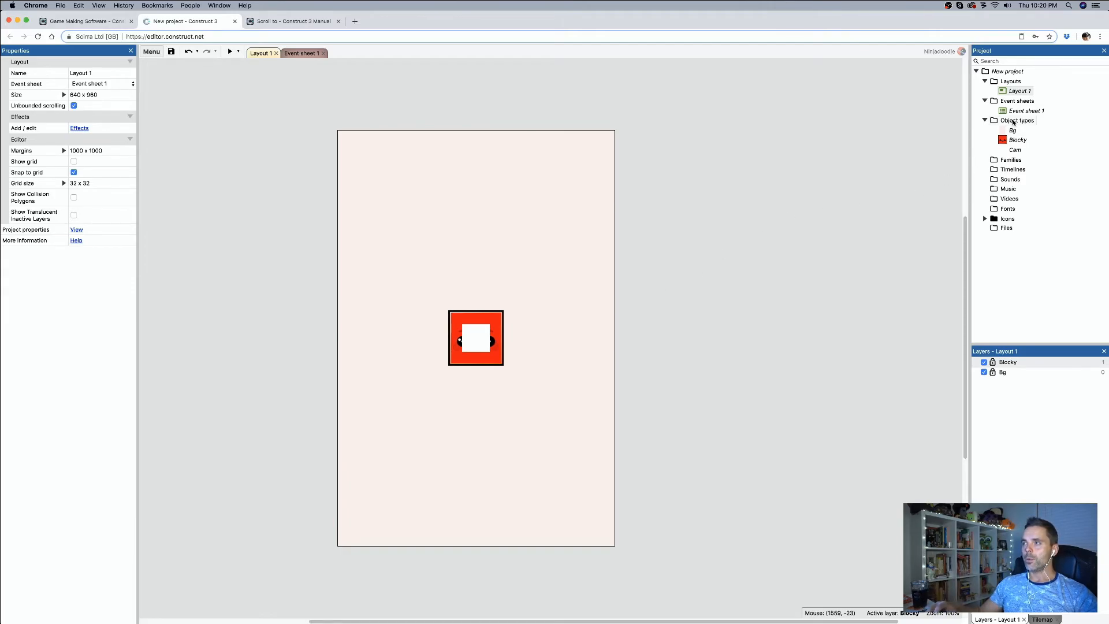
double_click(690, 345)
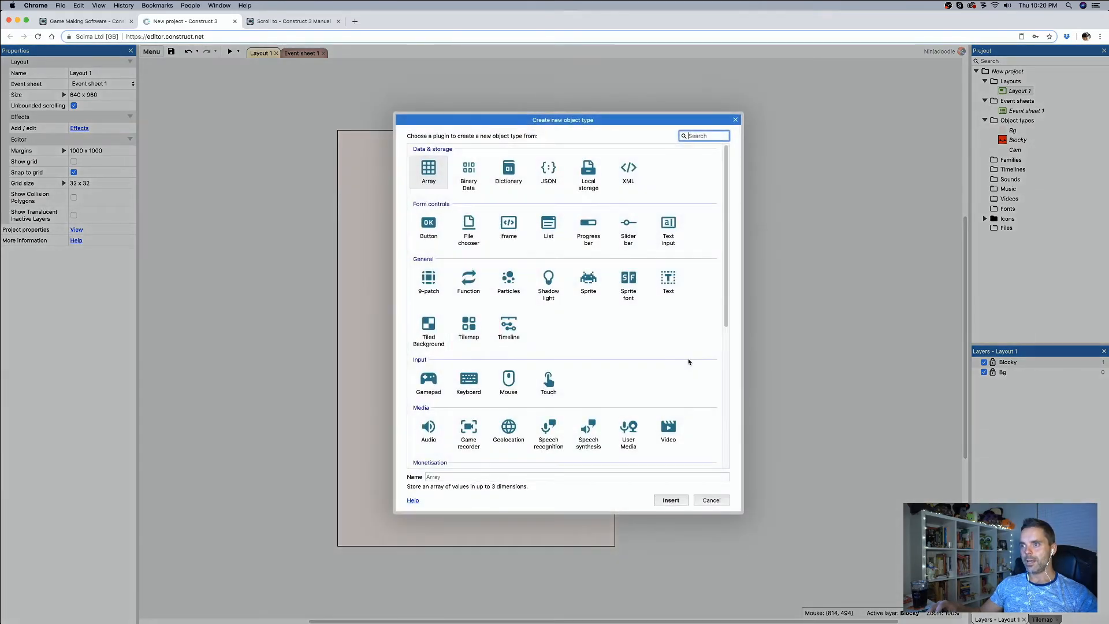
double_click(548, 383)
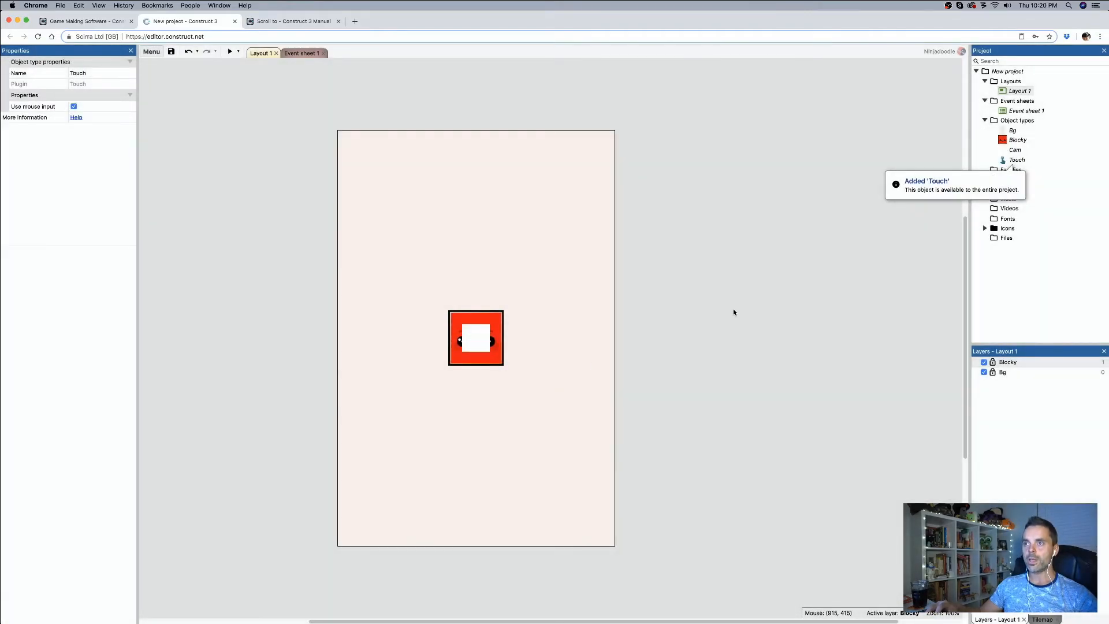
left_click(589, 296)
Step: Add a Touch event to the event sheet with the condition On any touch start
left_click(298, 53)
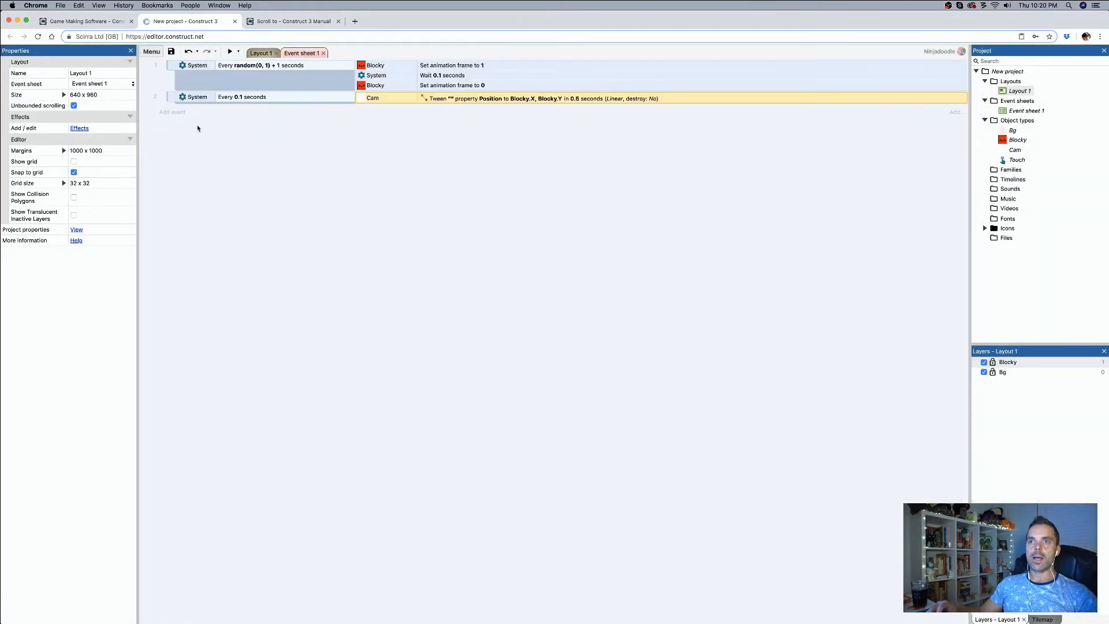
left_click(177, 113)
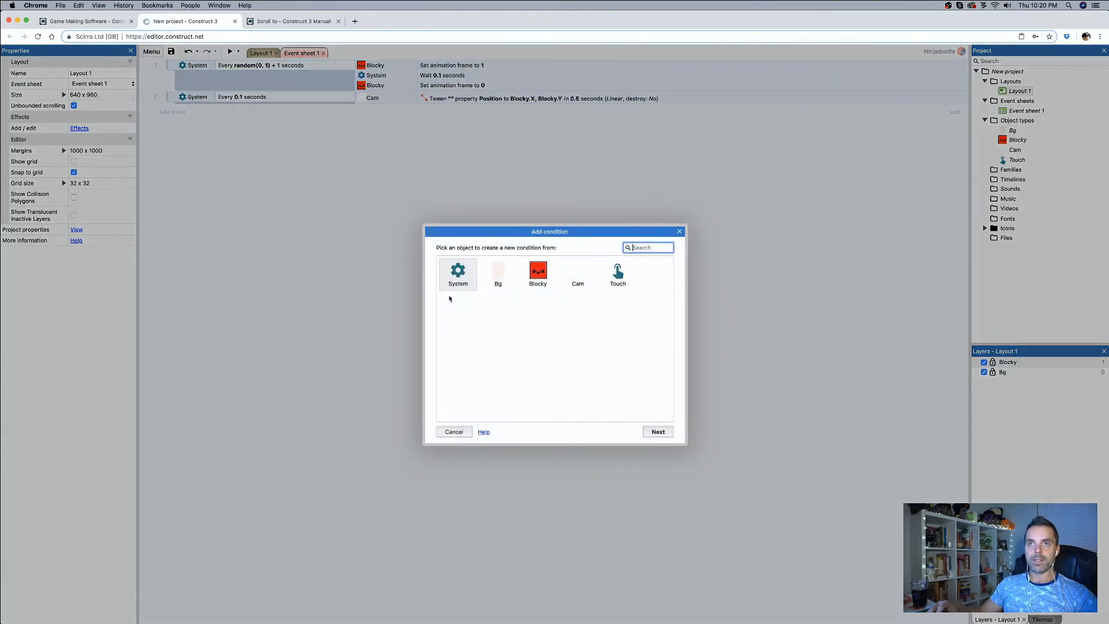
double_click(621, 286)
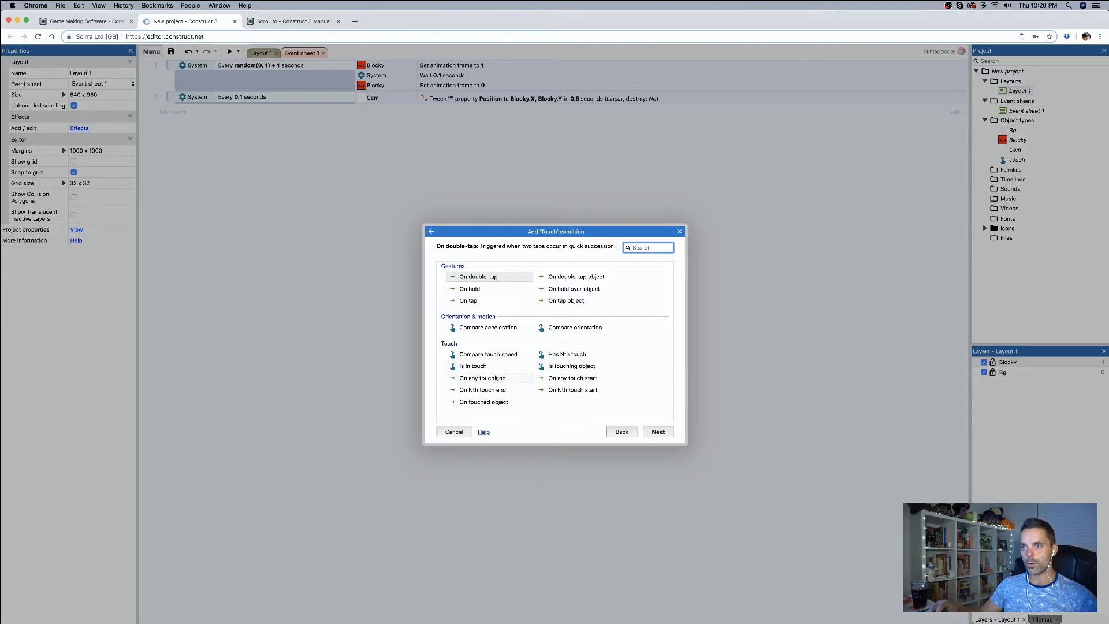
double_click(573, 379)
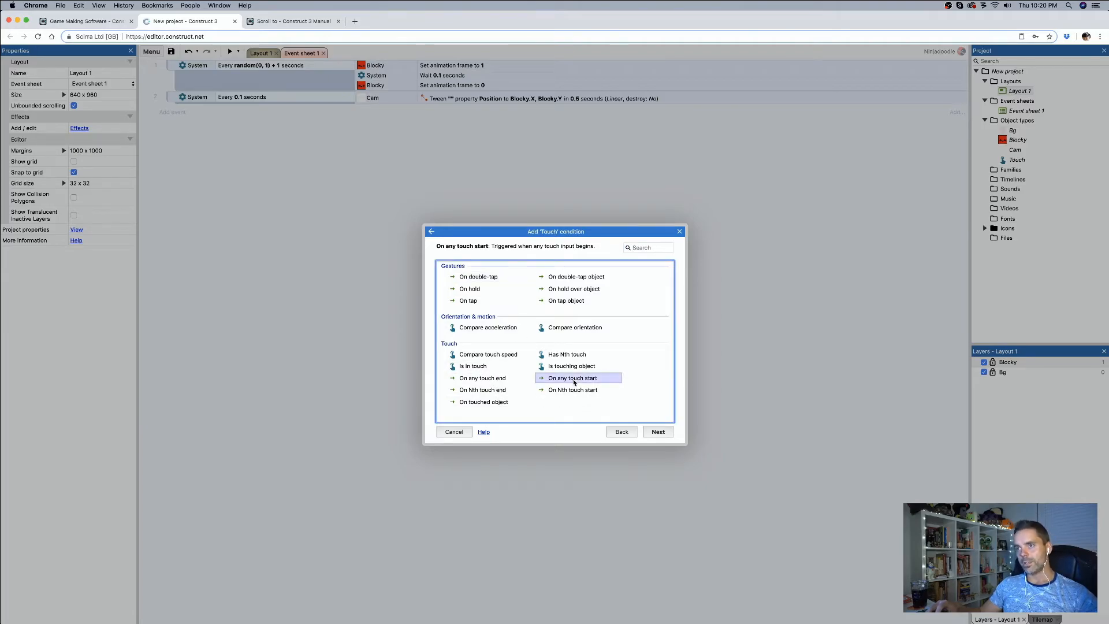
Step: Choose Cam's Scroll To Shake action for the touch start event
left_click(372, 110)
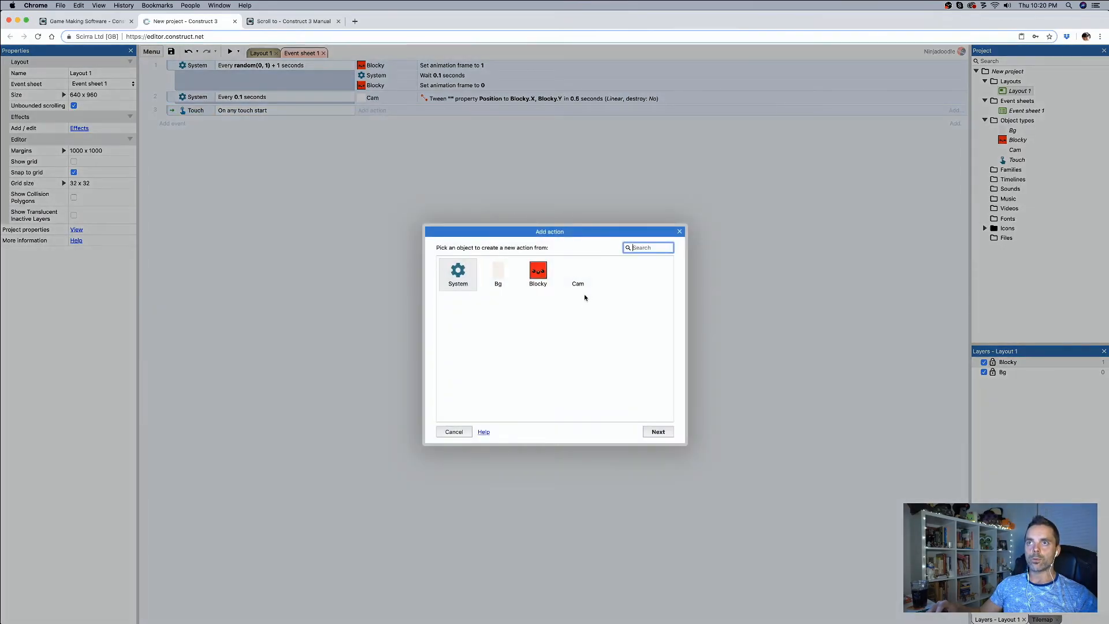
double_click(578, 281)
type("shake")
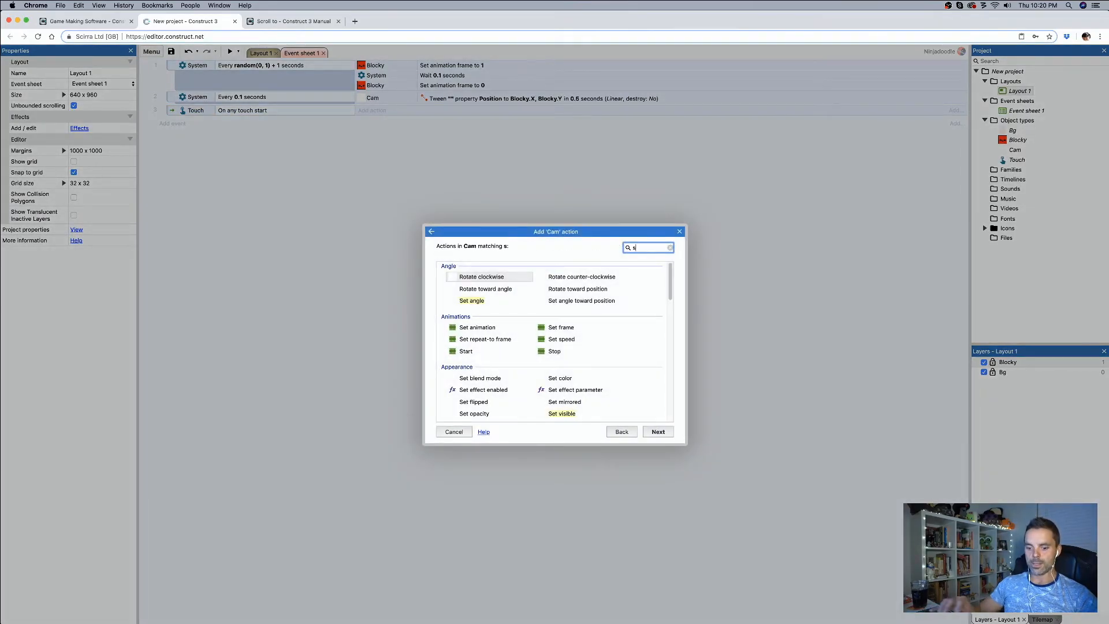
key("Return")
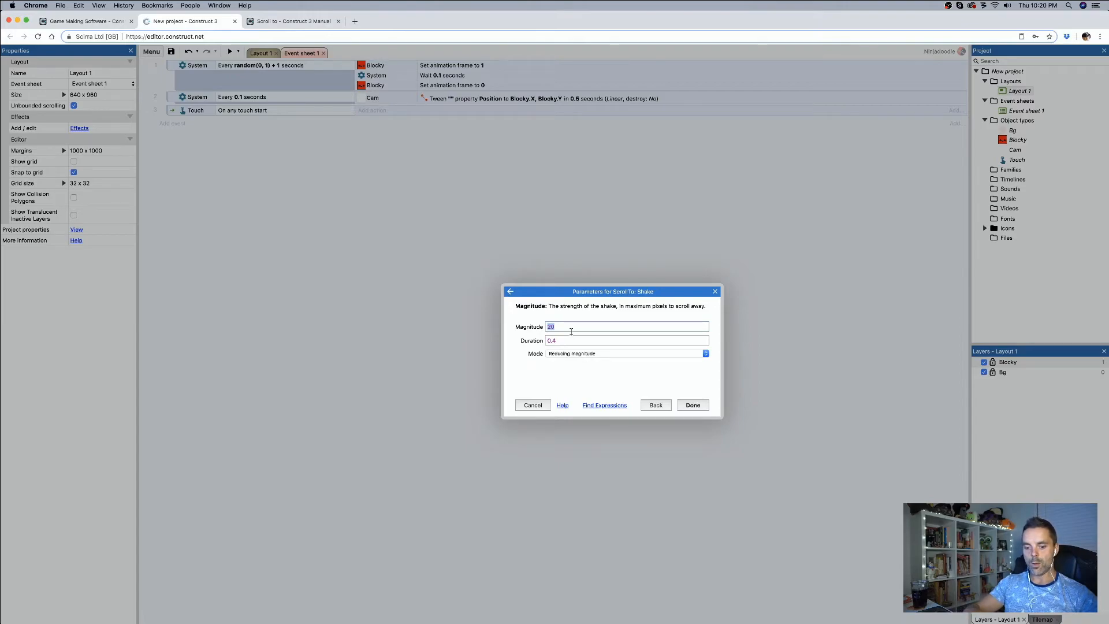
Step: Set the Shake action's magnitude to 100, keeping the 0.4 second duration and Reducing magnitude mode, and add it to the touch event
type("100")
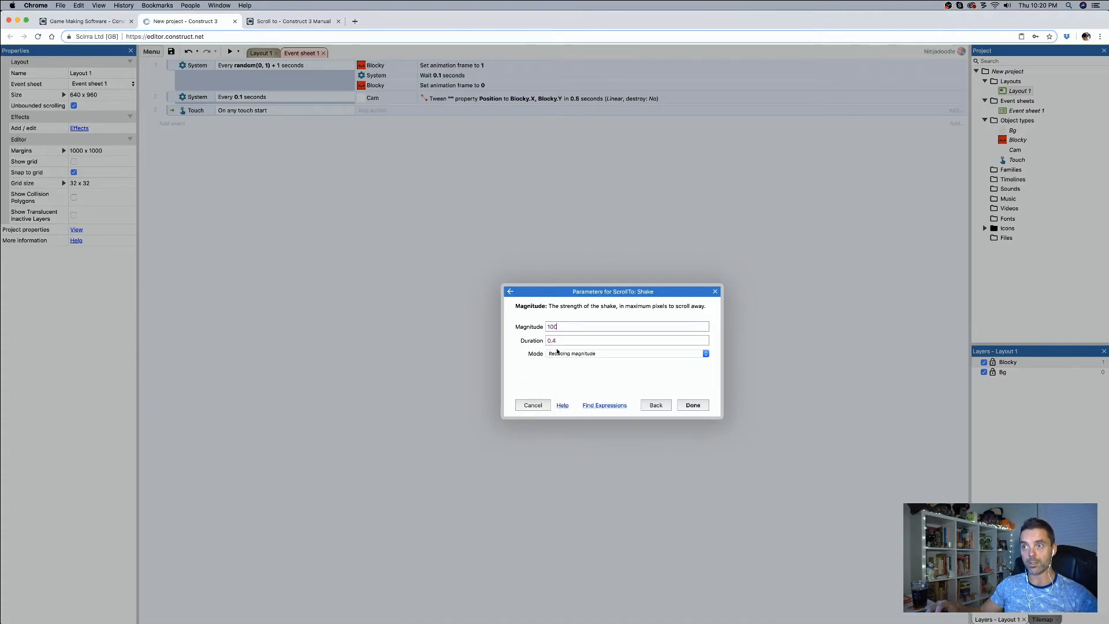
left_click(592, 354)
left_click(592, 354)
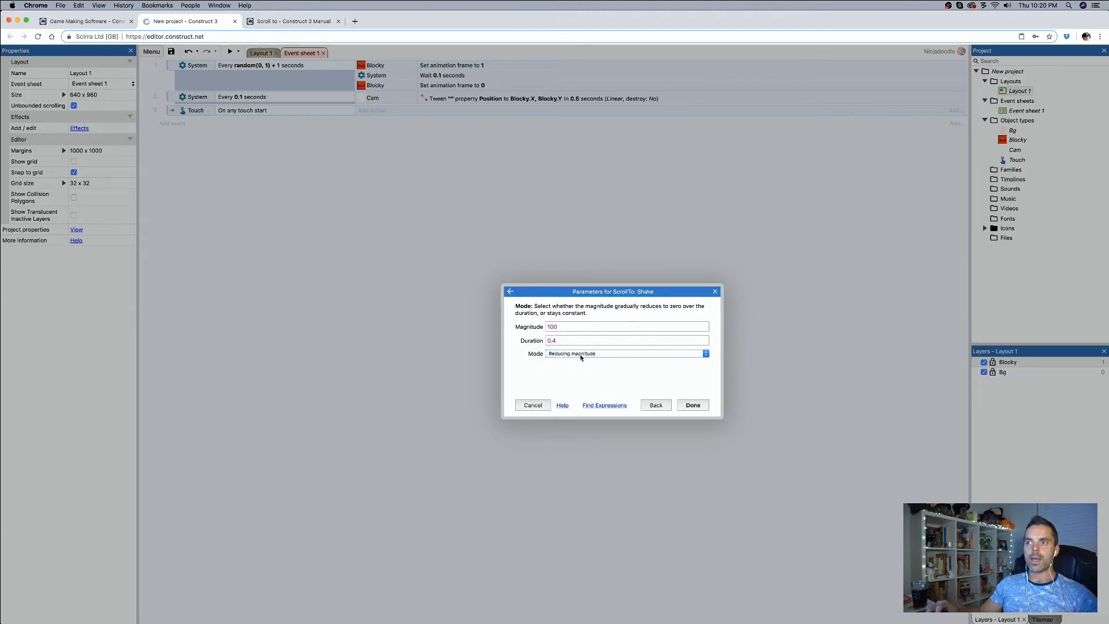
left_click(575, 354)
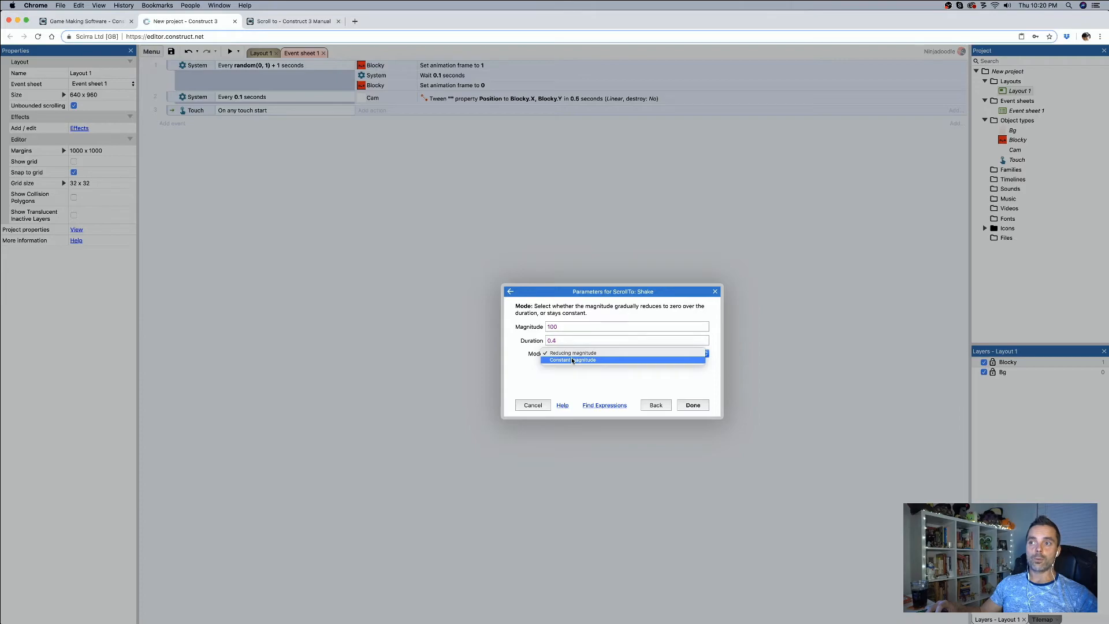
left_click(566, 393)
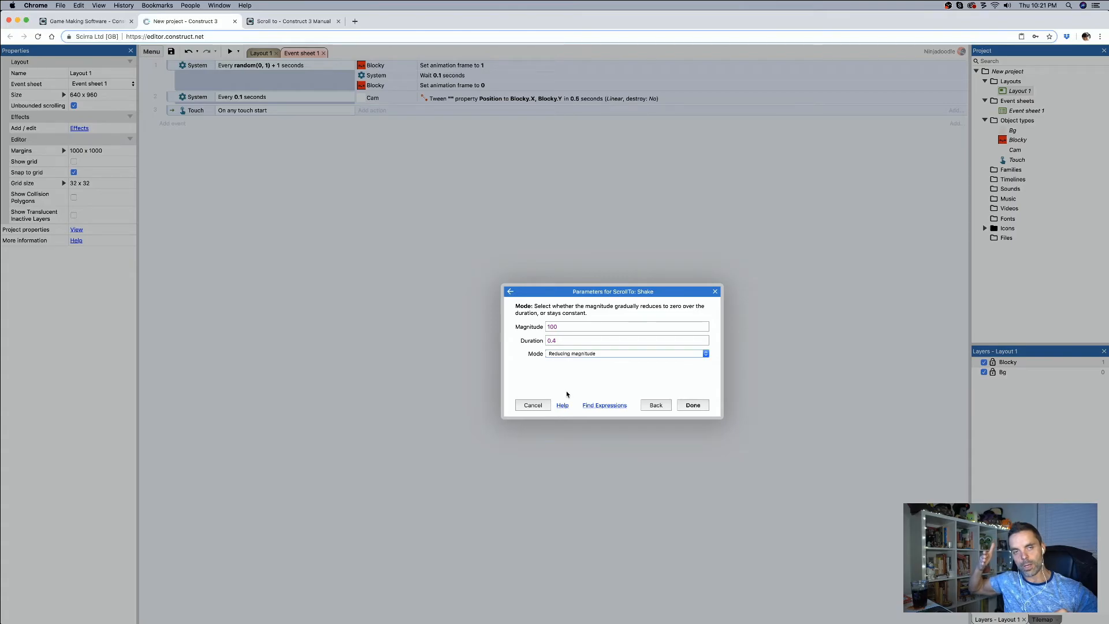
left_click(693, 406)
Step: Preview the project to test the touch-triggered screen shake, and close the preview
left_click(229, 52)
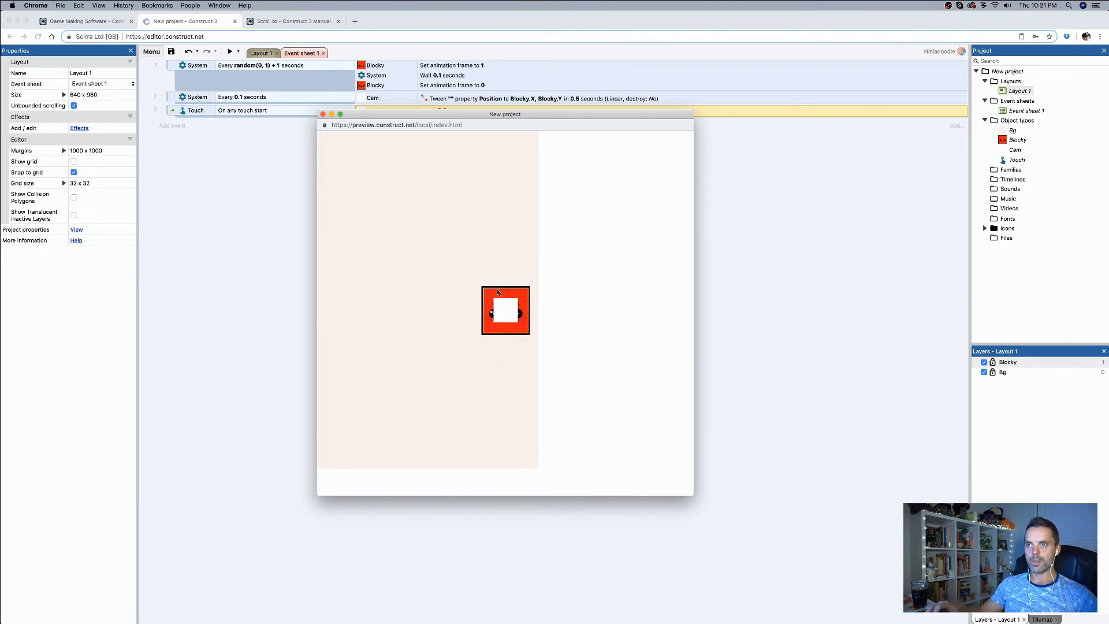
left_click(323, 114)
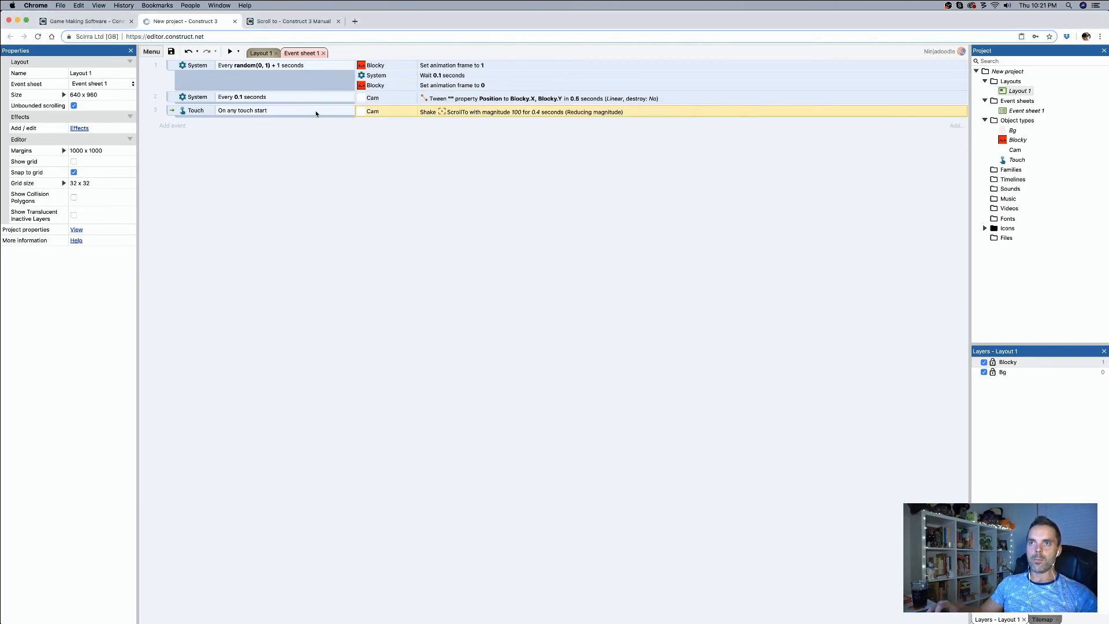
Step: Compare the project's viewport size with the size of Layout 1 in their properties
left_click(261, 54)
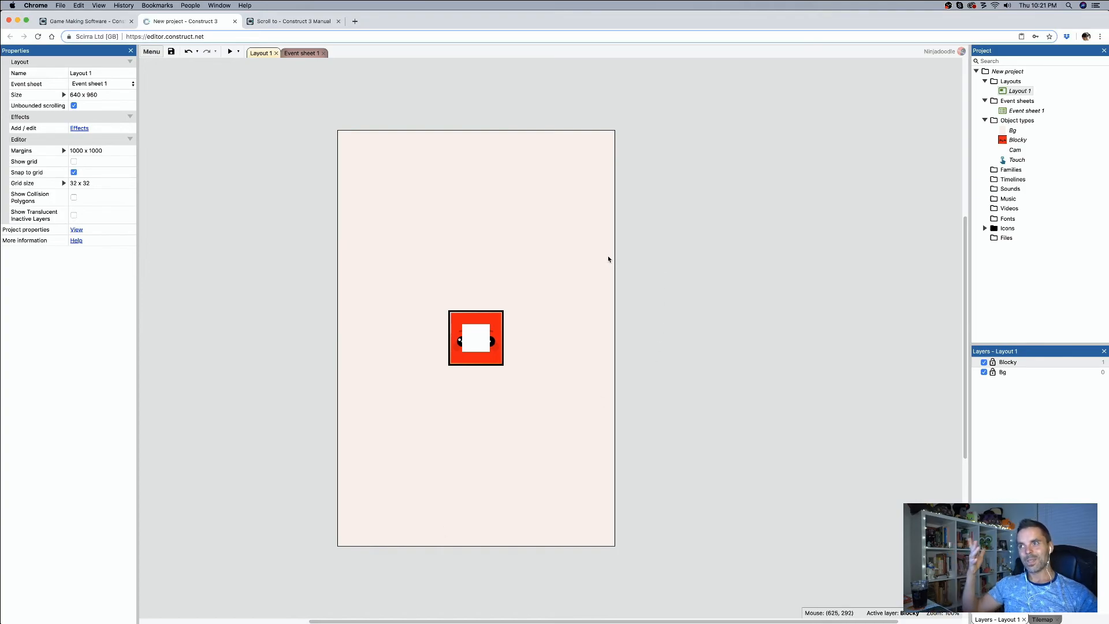
left_click(1008, 72)
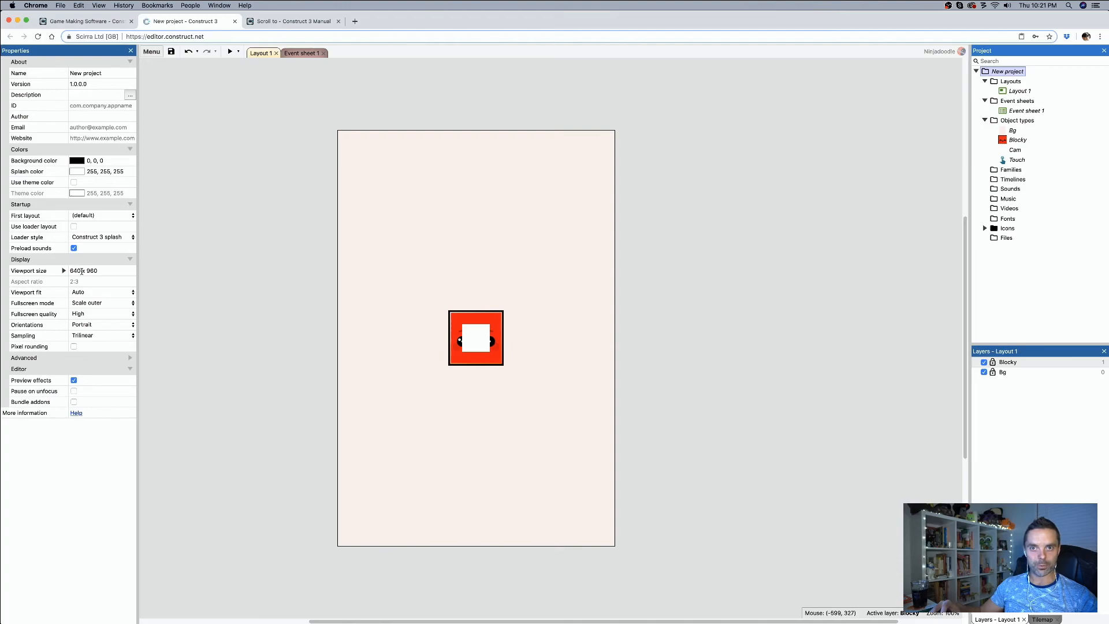
left_click(1019, 90)
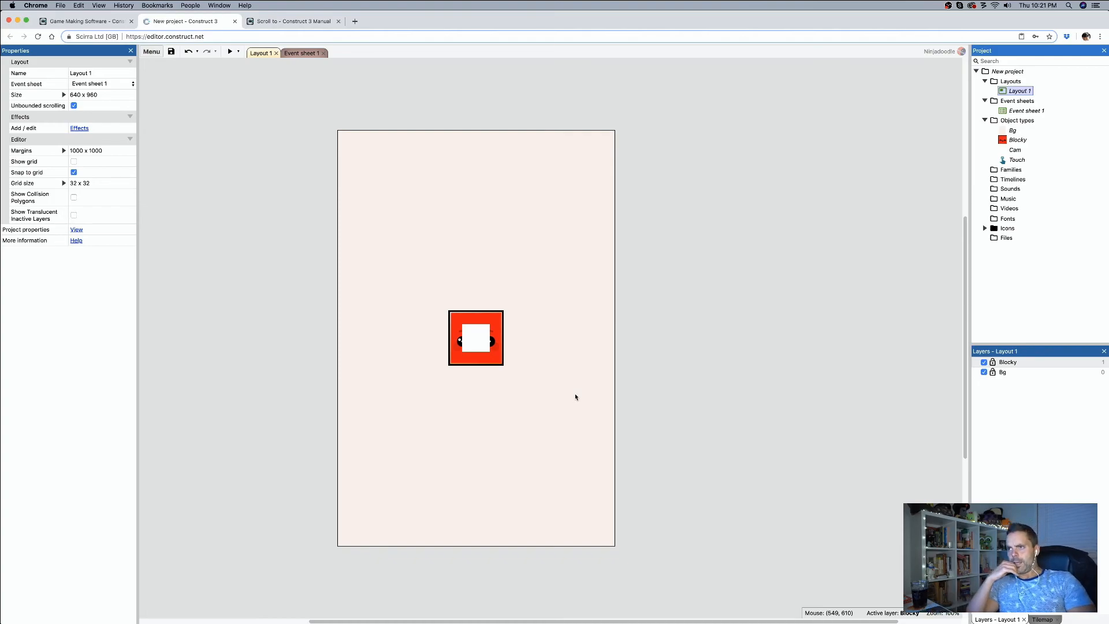
Step: Preview the project and move Blocky repeatedly in all four directions to check how smoothly the view follows, closing the preview at the end
left_click(230, 51)
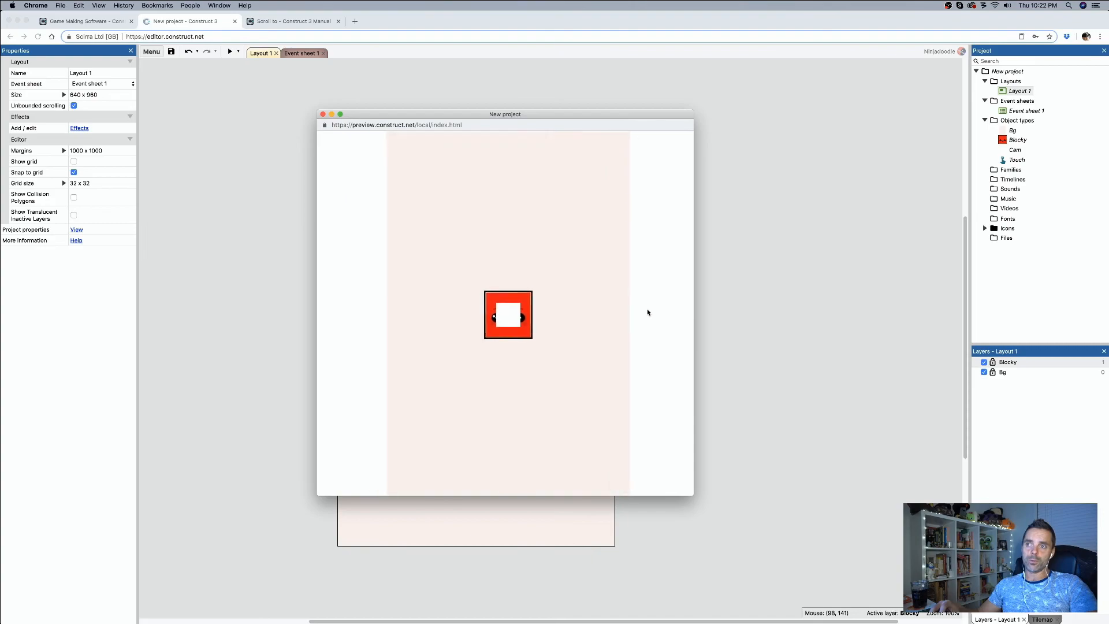
key("Left")
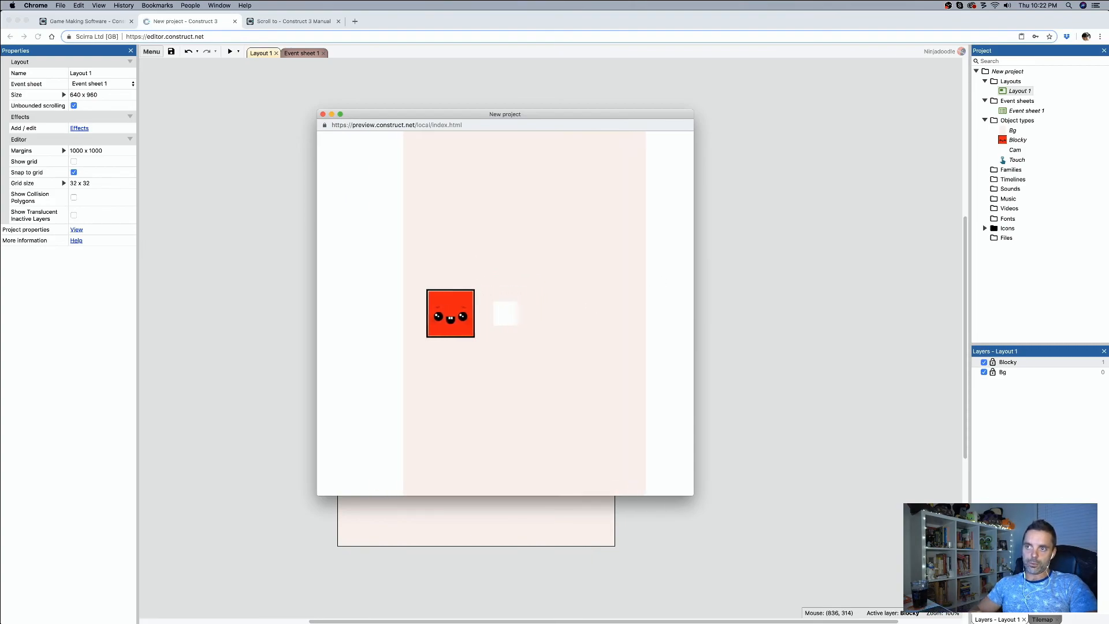
key("Right")
key("Up")
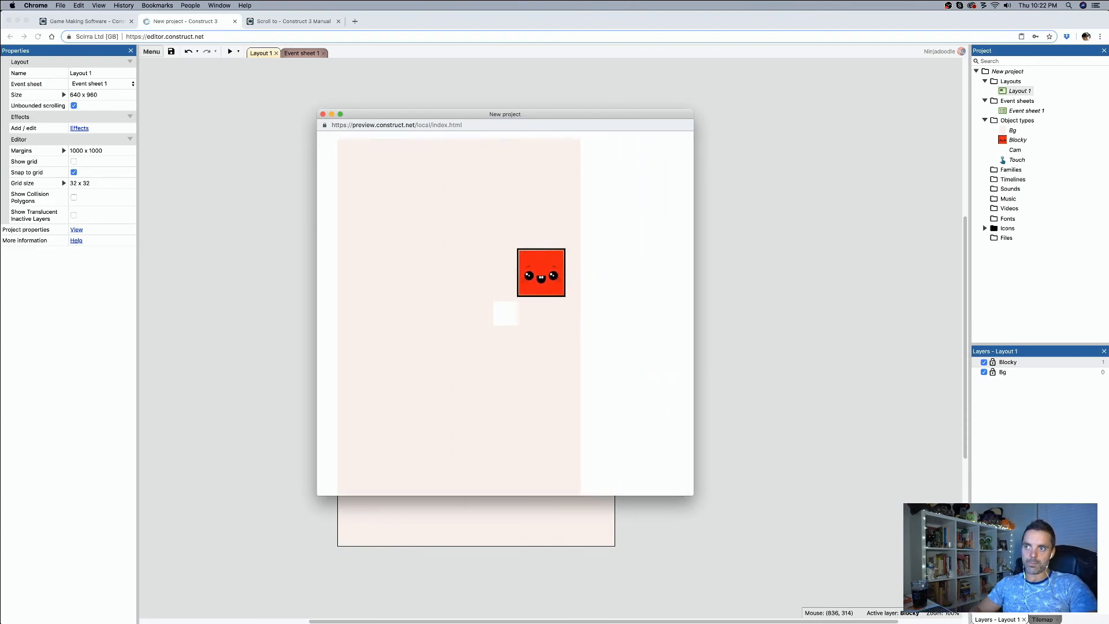
key("Down")
key("Left")
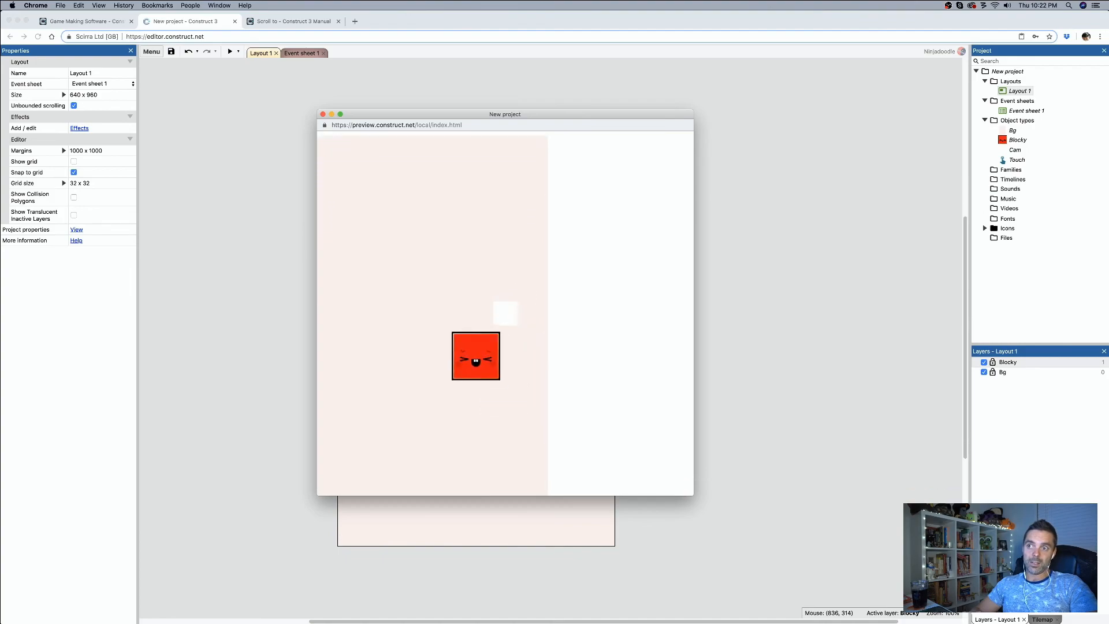
key("Right")
key("Down")
key("Right")
key("Up")
key("Left")
key("Right")
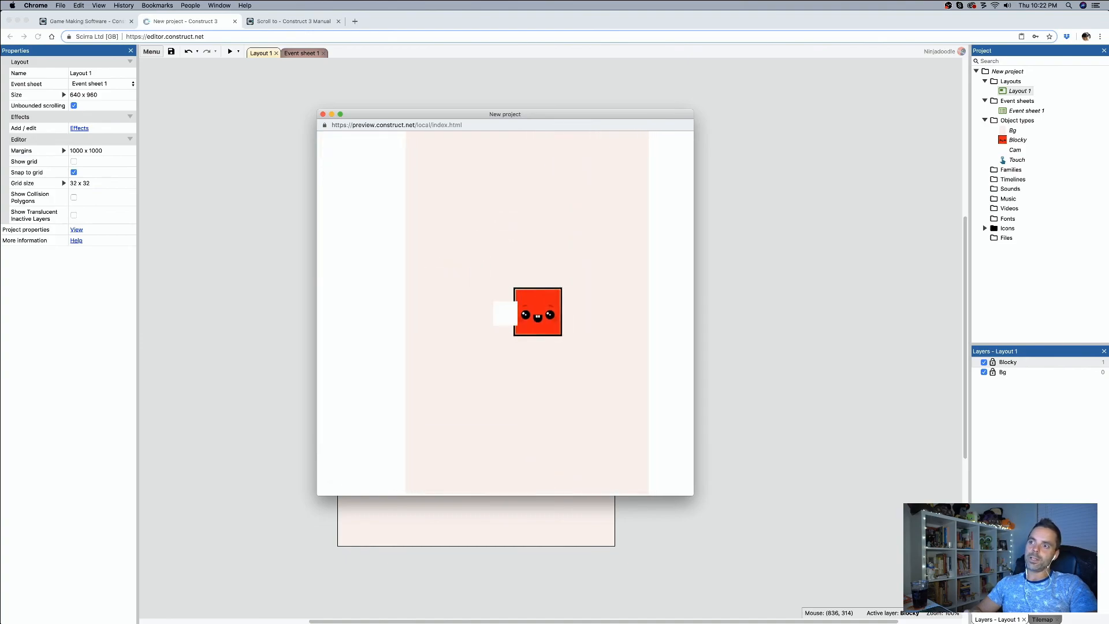
key("Up")
key("Down")
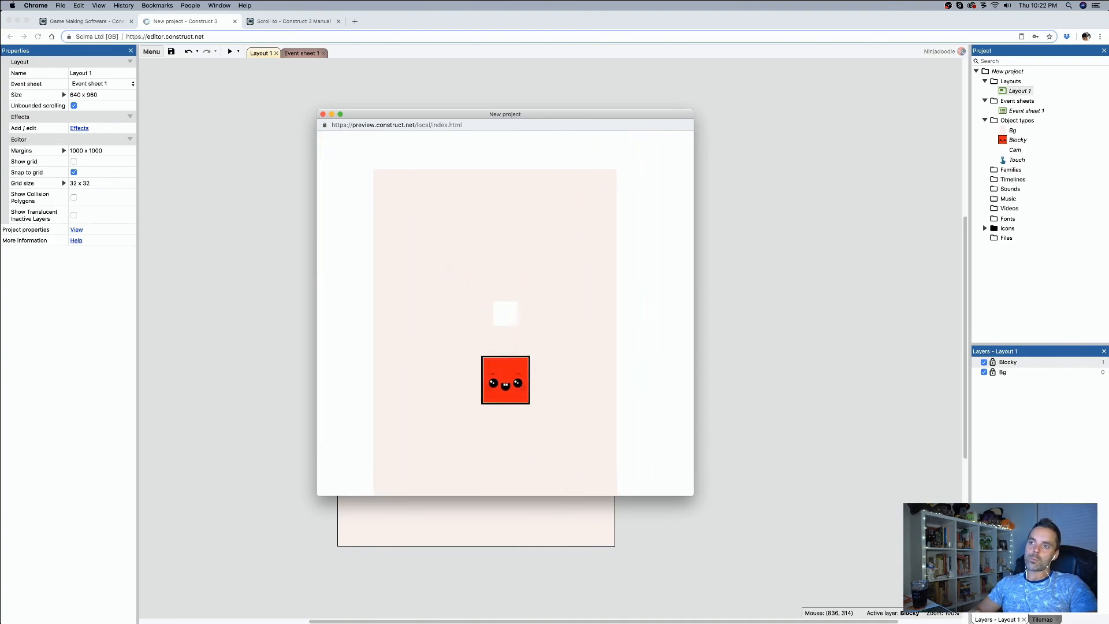
key("Up")
key("Left")
key("Right")
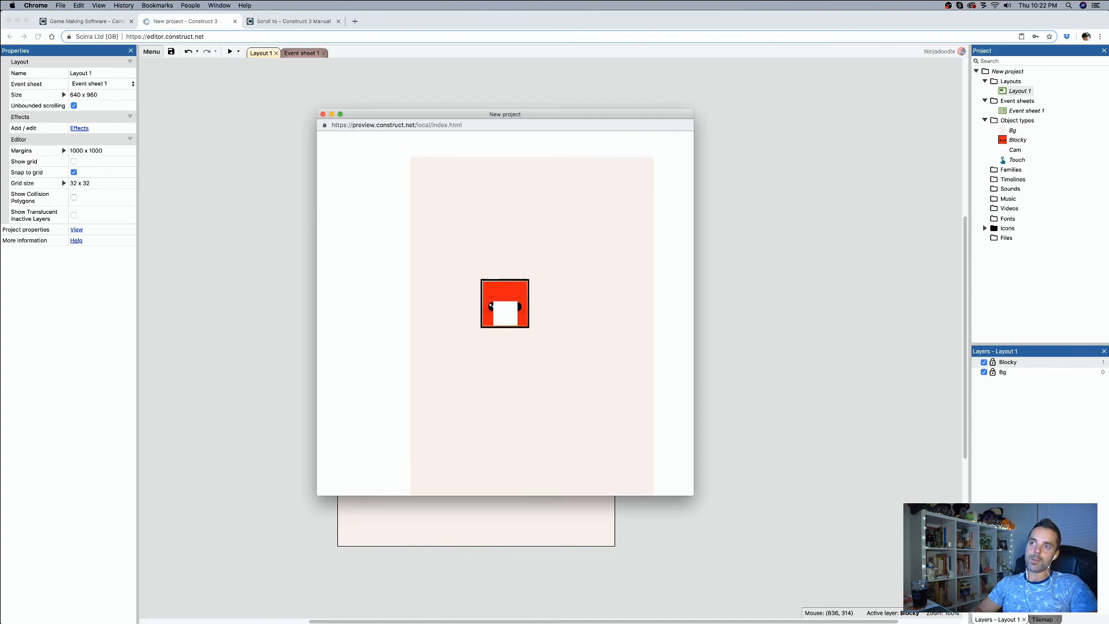
key("Left")
key("Right")
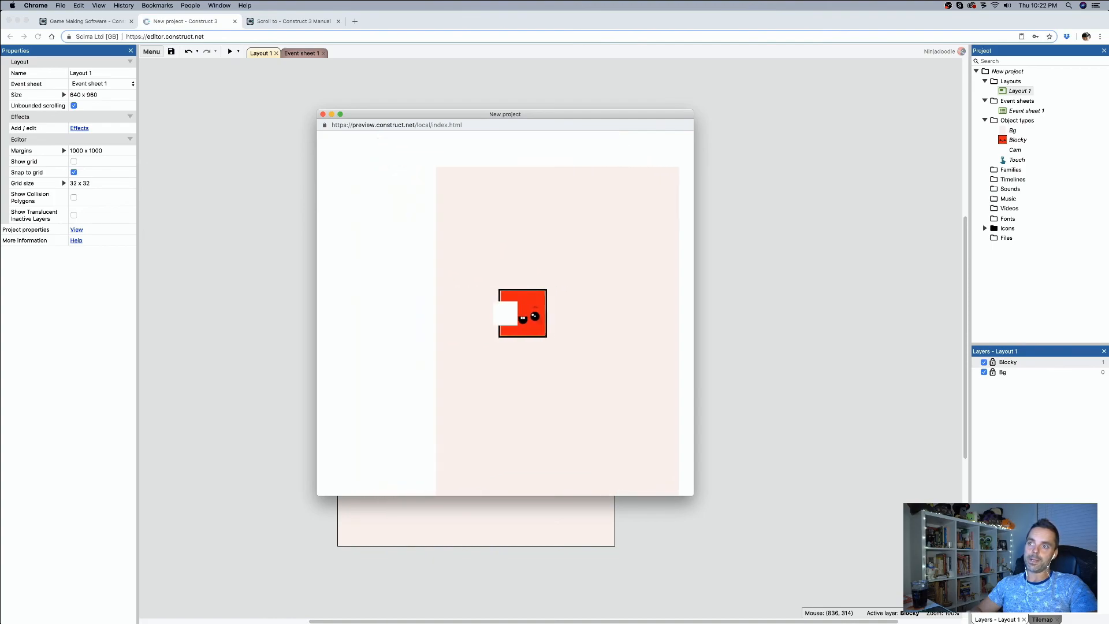
key("Down")
key("Right")
key("Up")
key("Left")
key("Down")
key("Right")
key("Up")
key("Left")
key("Down")
key("Right")
key("Up")
key("Left")
key("Down")
key("Right")
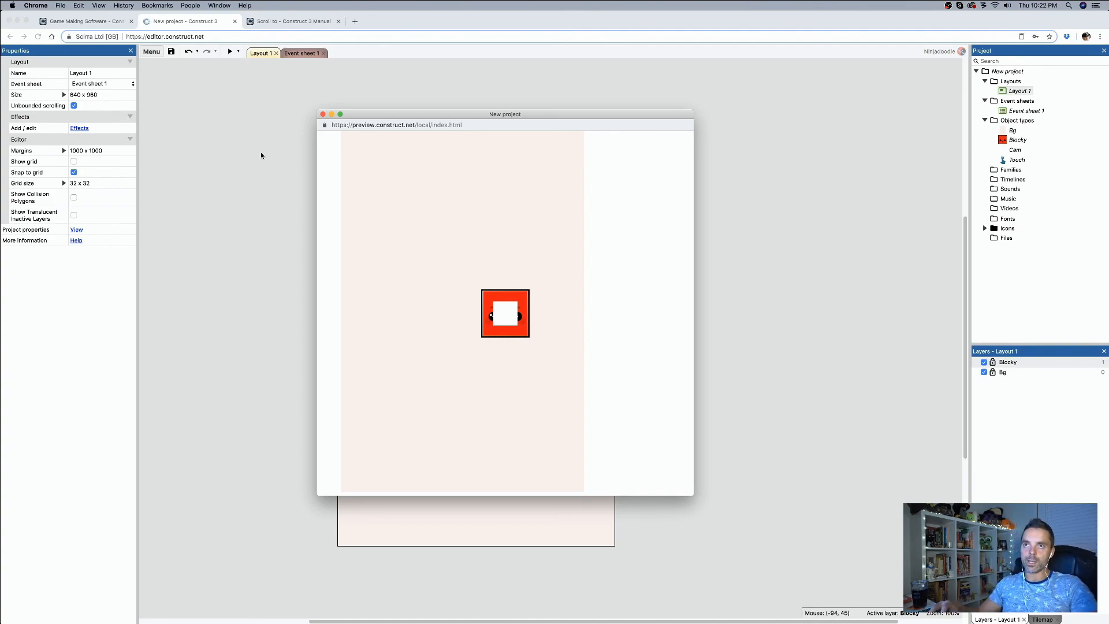
left_click(322, 114)
Step: Examine the behaviors available for Blocky without adding one
left_click(500, 316)
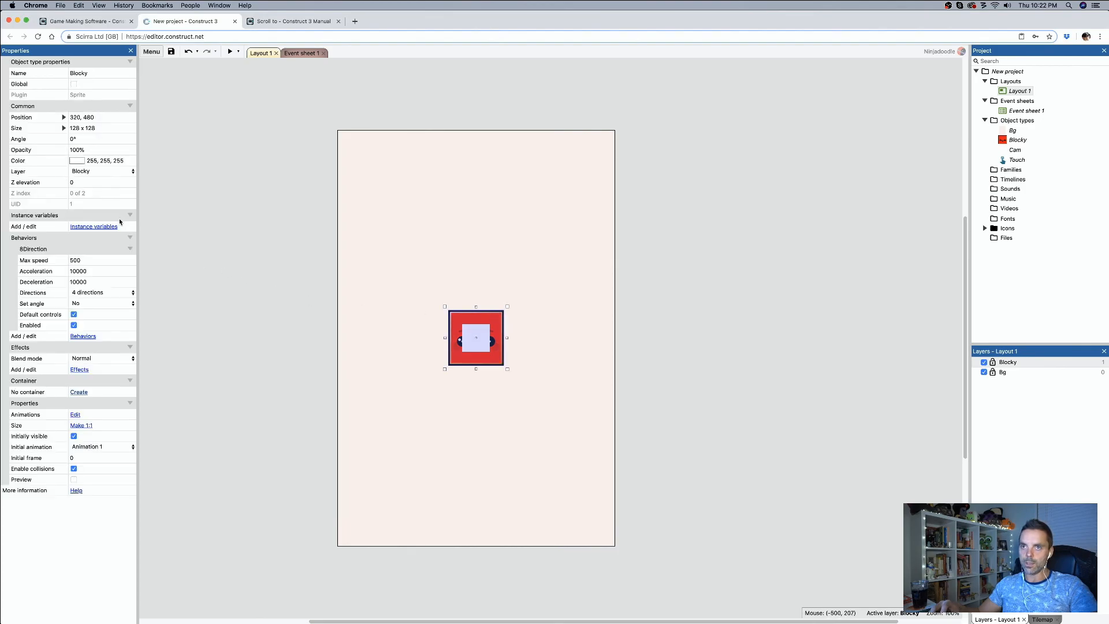
left_click(84, 336)
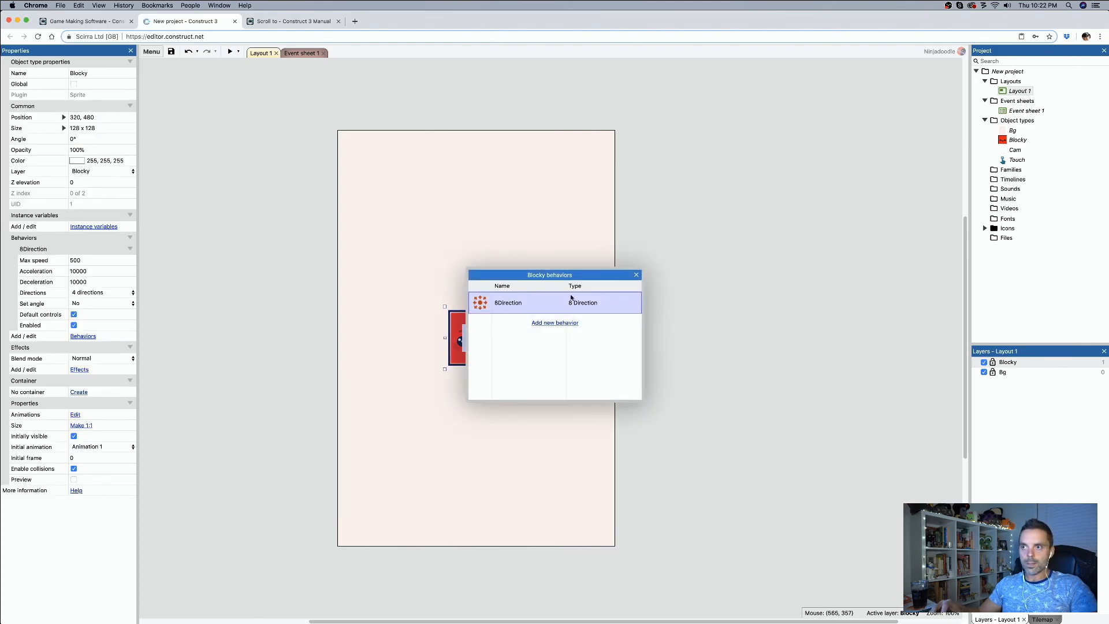
left_click(555, 323)
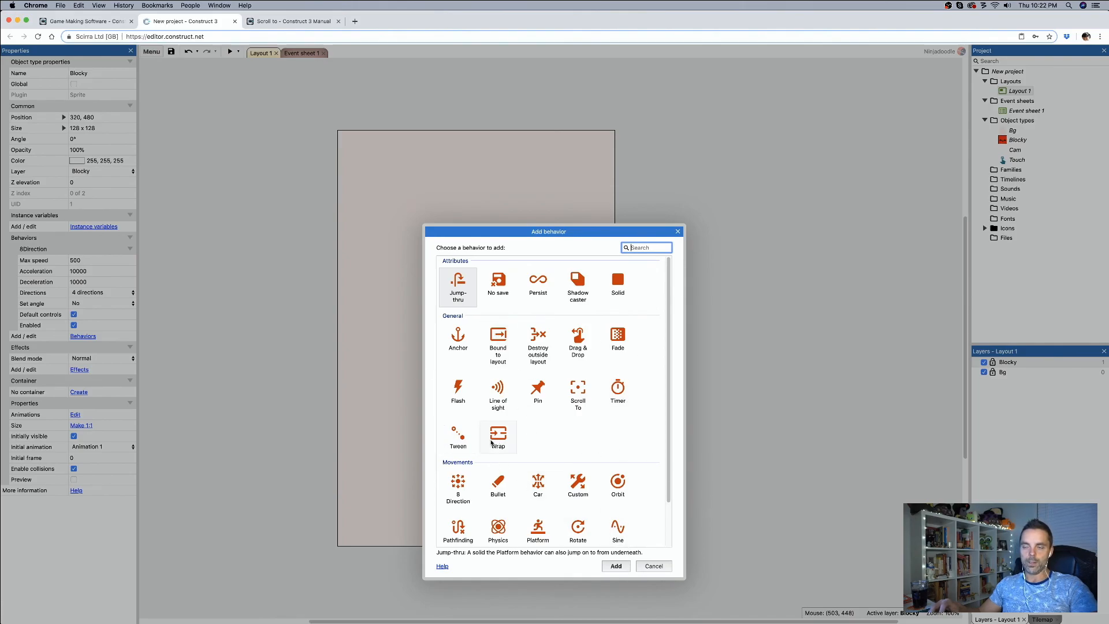
left_click(653, 566)
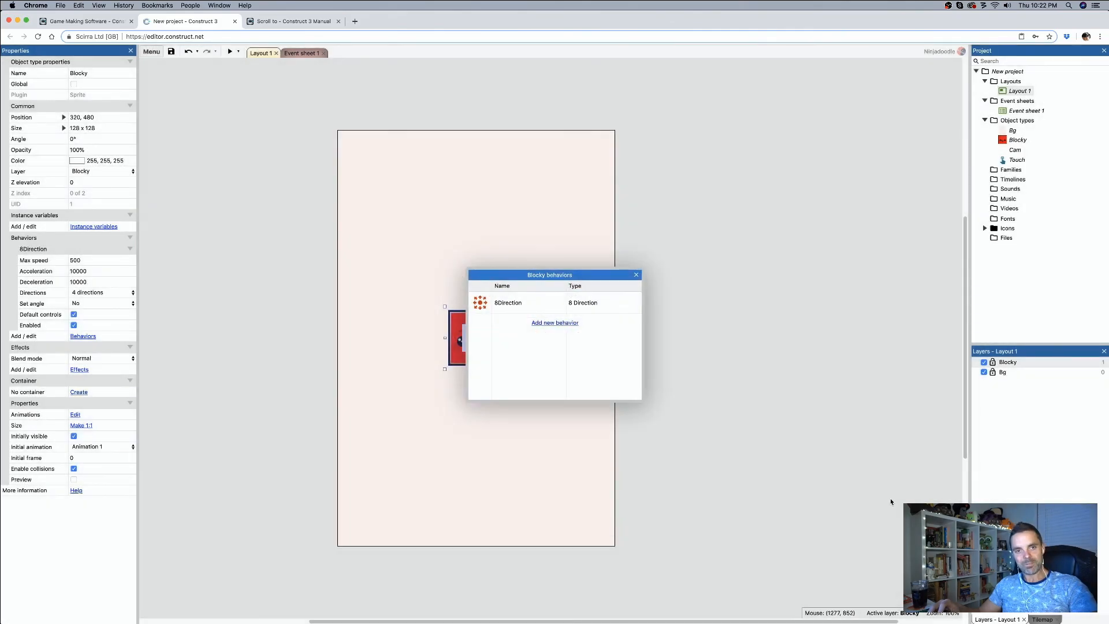